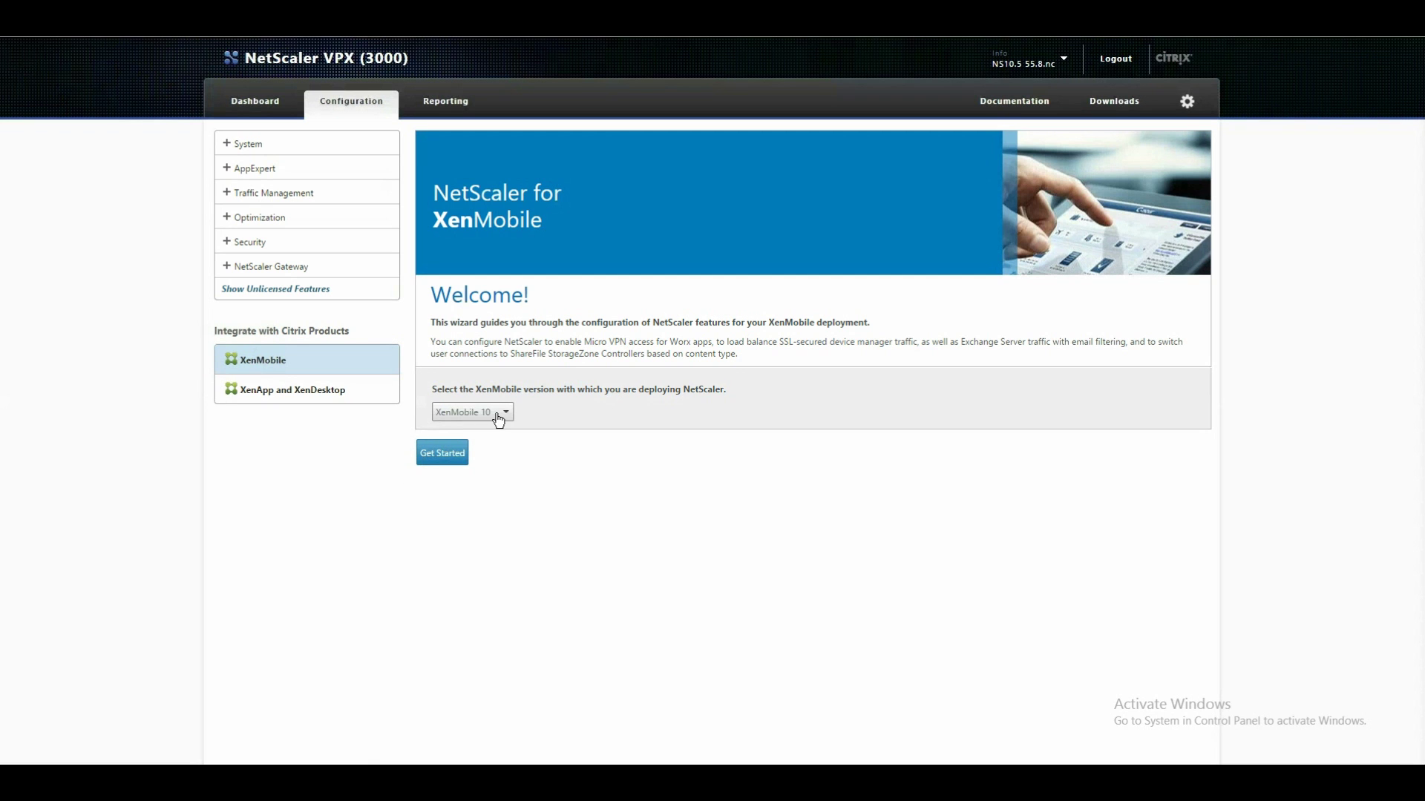
Launch the NetScaler for XenMobile wizard for XenMobile 10 with Get Started.
left_click(434, 460)
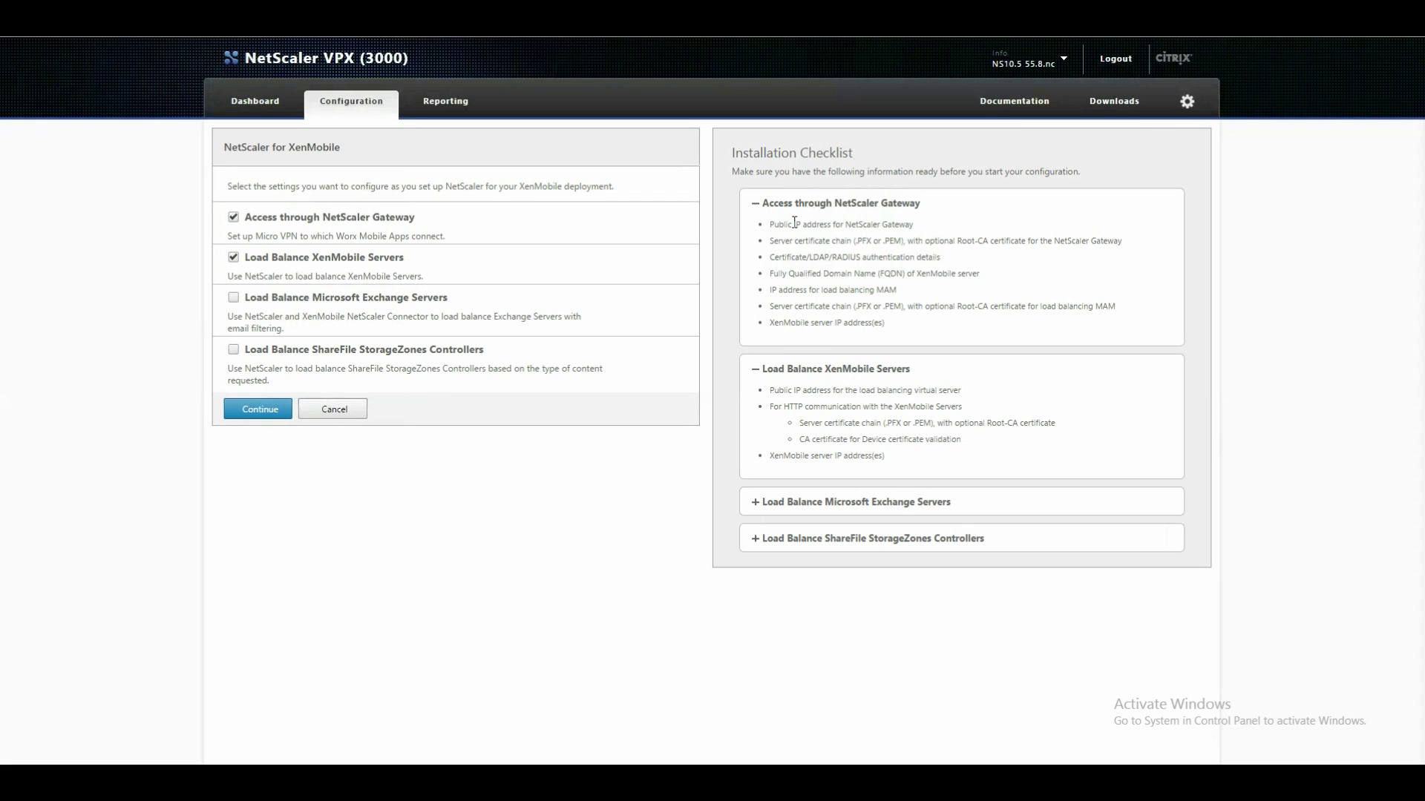
Review the Installation Checklist's public IP requirements for the gateway and load balancing.
left_click_drag(770, 223, 915, 221)
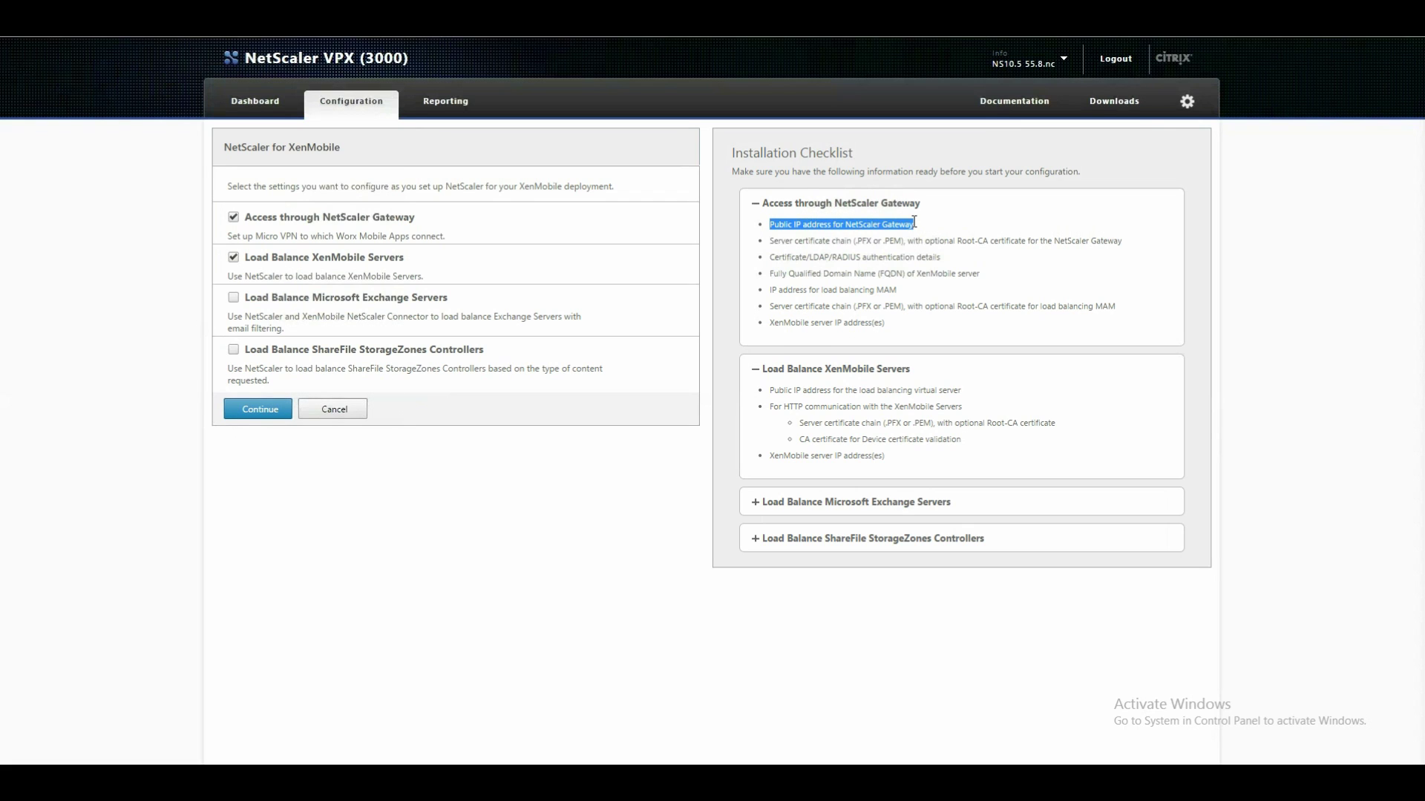
left_click_drag(768, 392, 964, 389)
left_click(240, 410)
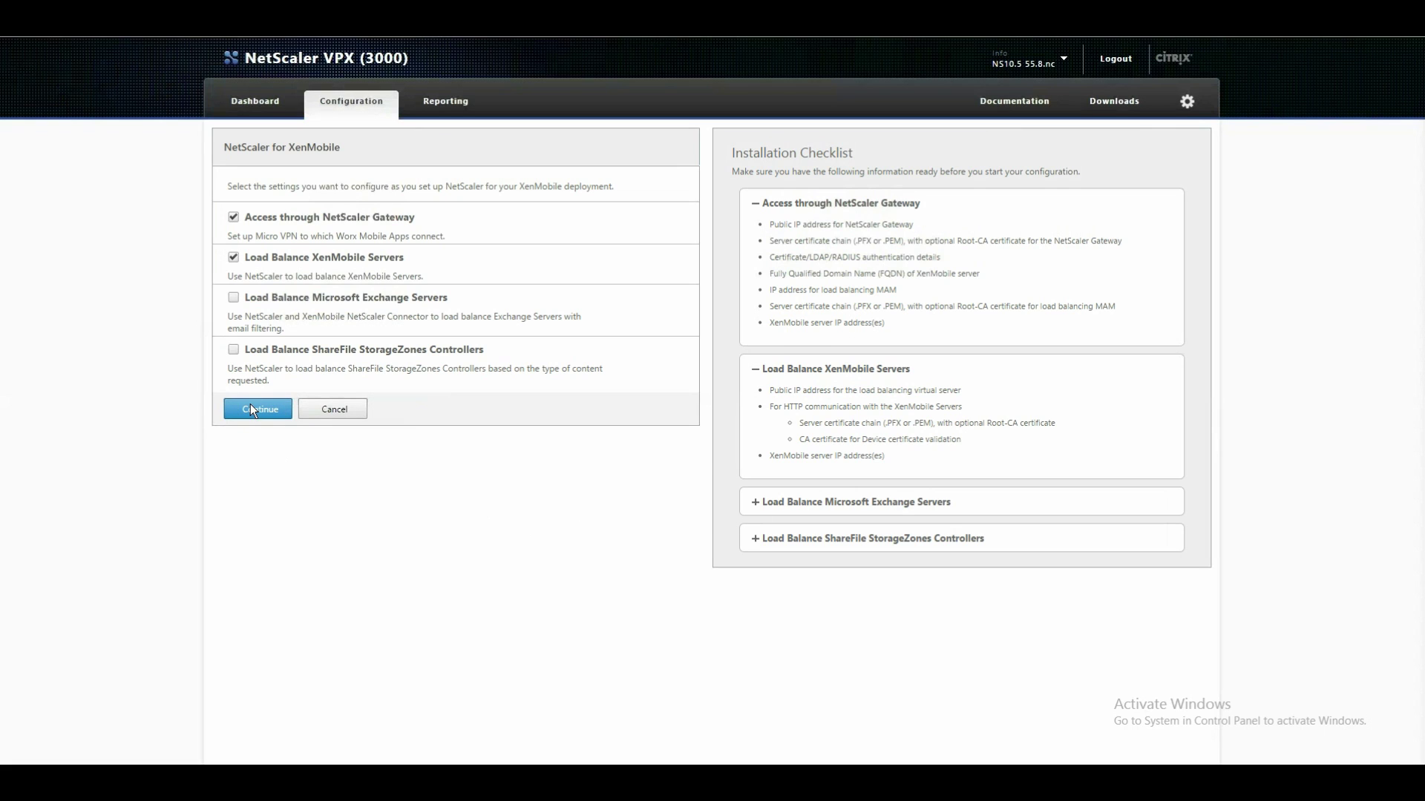
Configure gateway IP 172.27.39.93, port 443, virtual server name vsrv_xenmobileMAM_gmias_443.
left_click(250, 405)
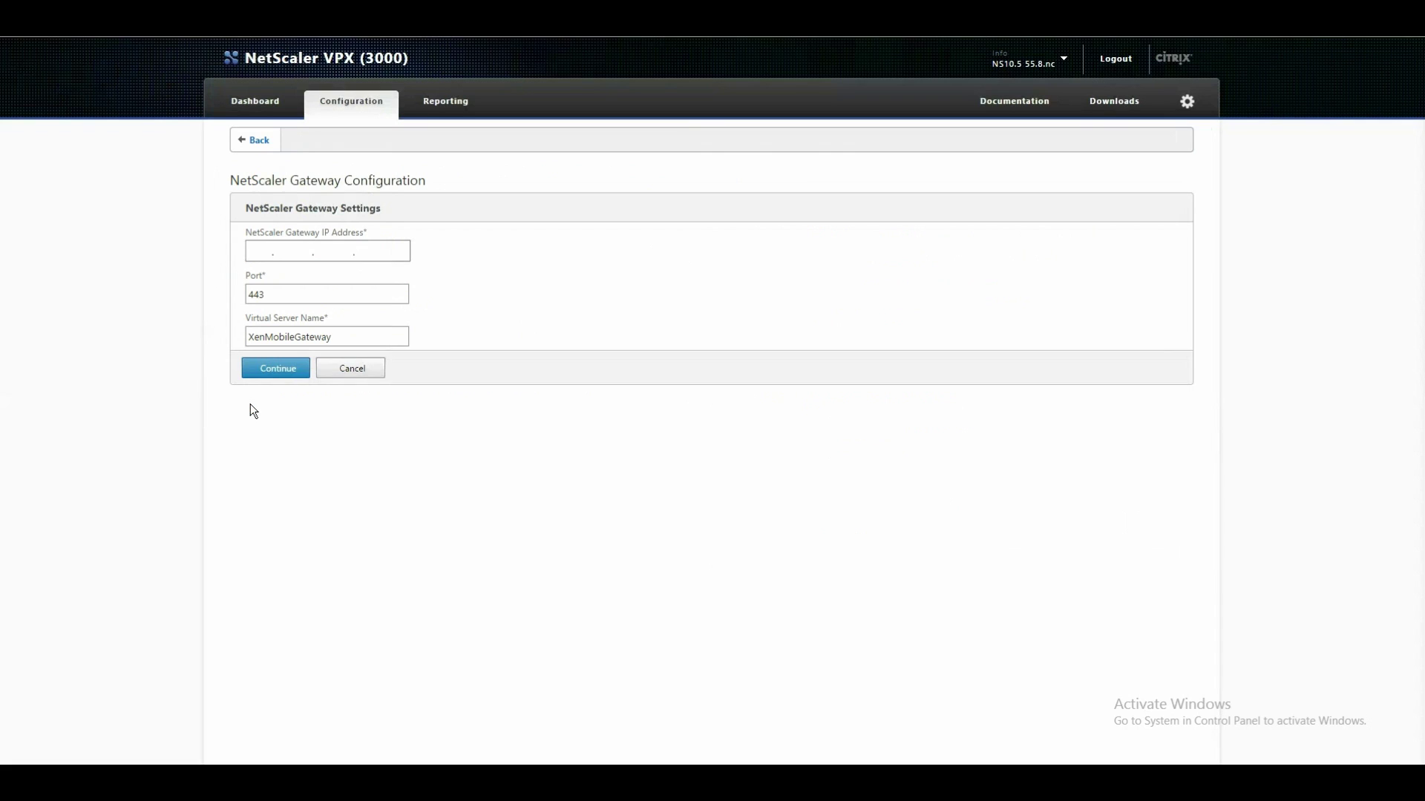
left_click(260, 250)
type("172.27.39.")
type("3")
key("BackSpace")
key("BackSpace")
key("period")
type("93")
left_click_drag(404, 338, 175, 331)
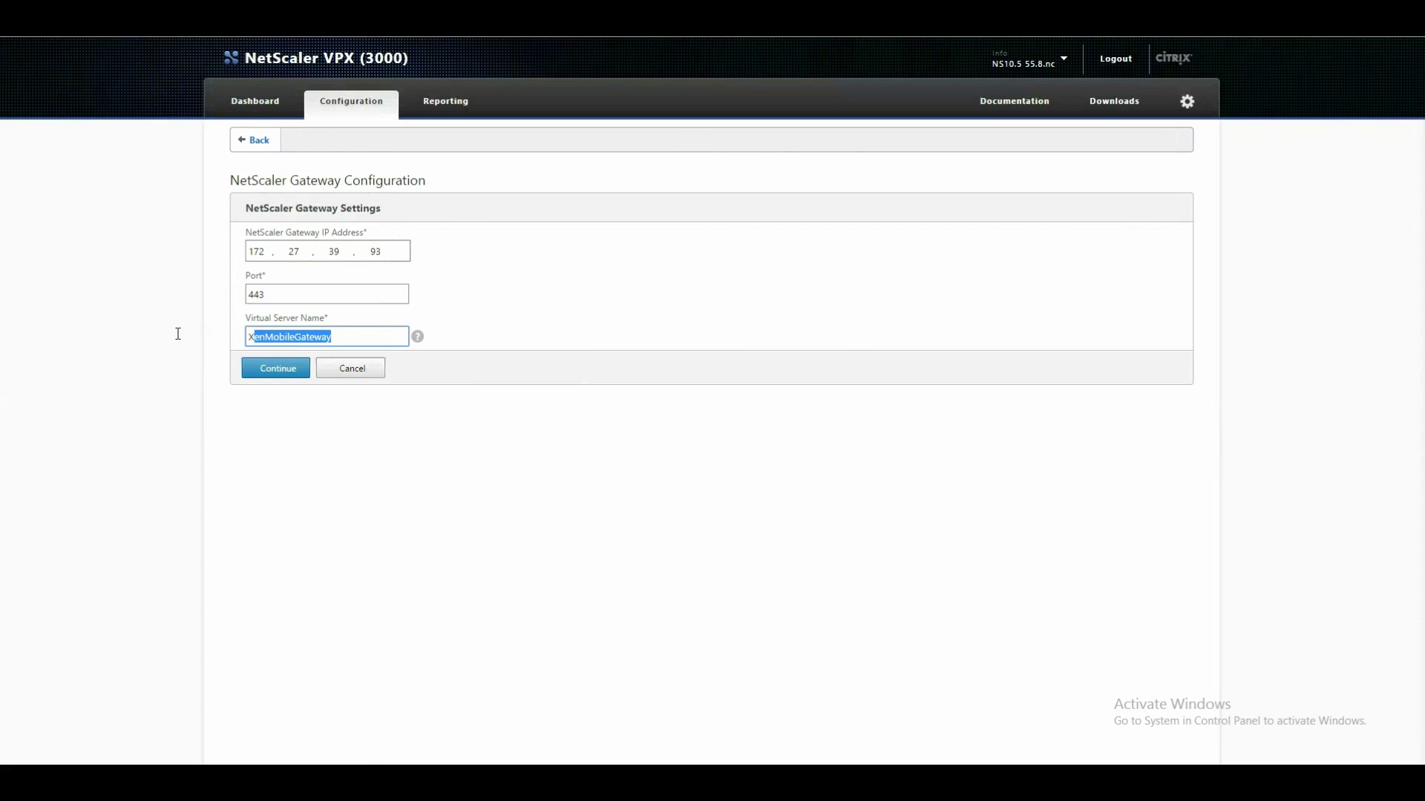
type("vsrv_xenmobileMAM_gmias")
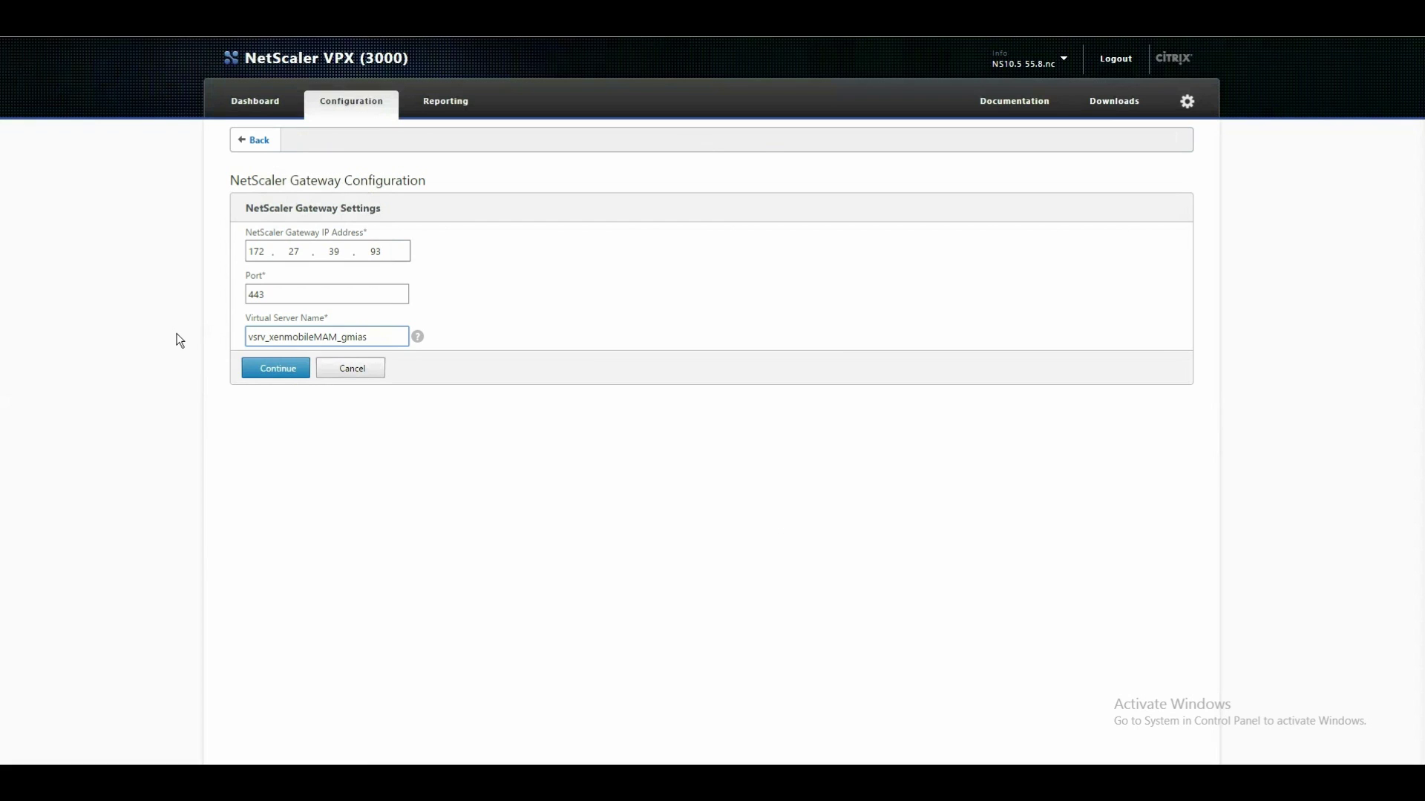
type("_443")
left_click(289, 373)
Choose xenmobilemam_gmias.keypair as the gateway server certificate.
left_click(310, 399)
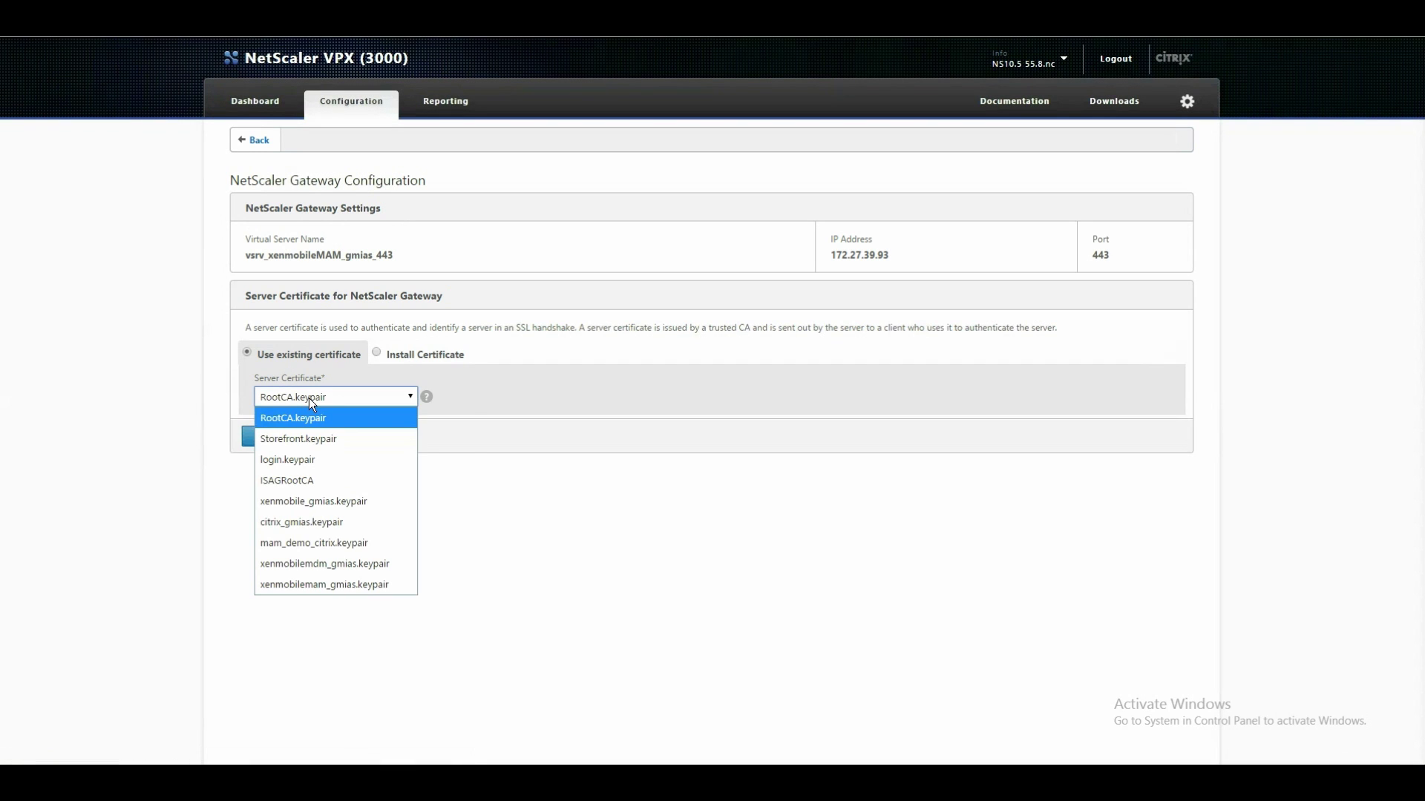
left_click(346, 586)
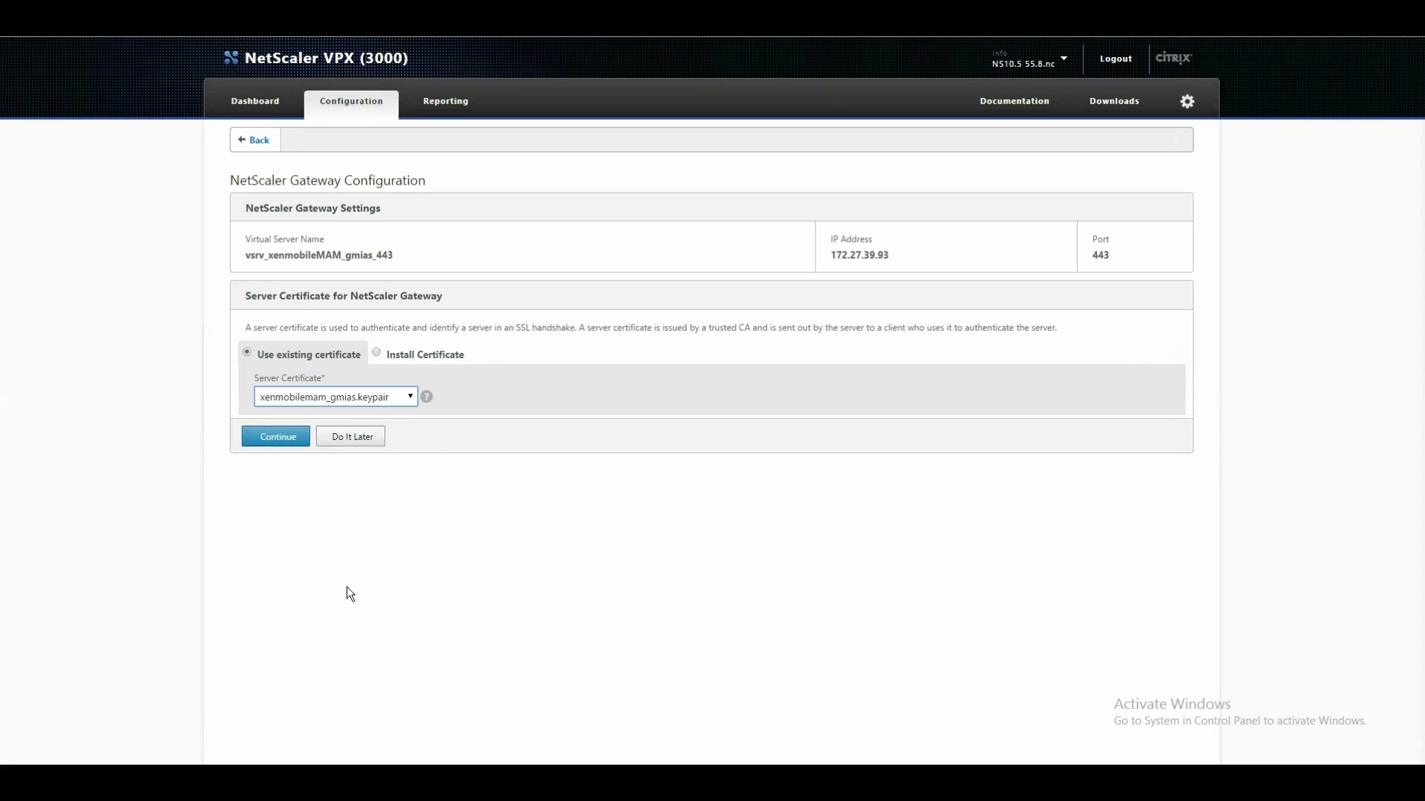
left_click(282, 438)
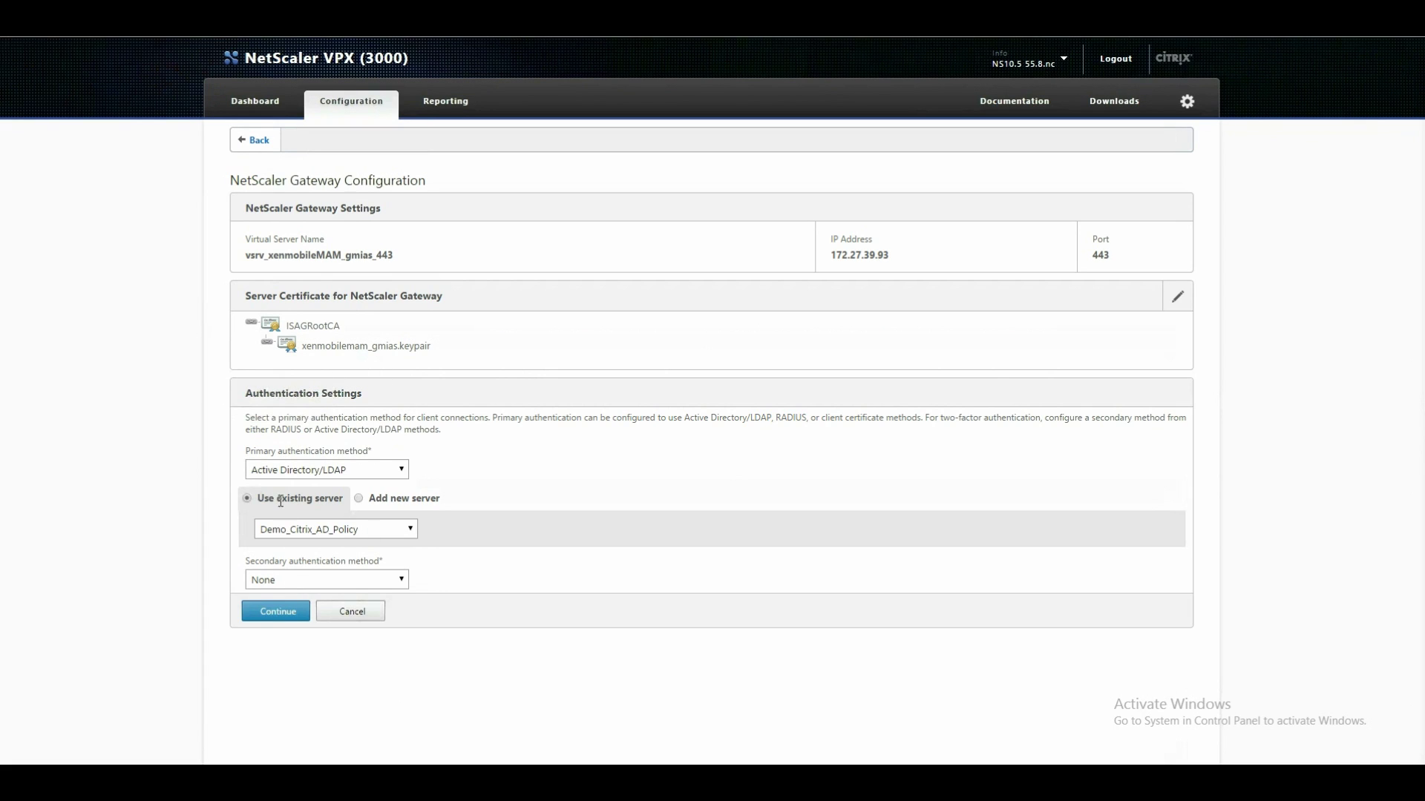
Keep Active Directory/LDAP authentication with Demo_Citrix_AD_Policy and continue.
left_click_drag(267, 502, 326, 501)
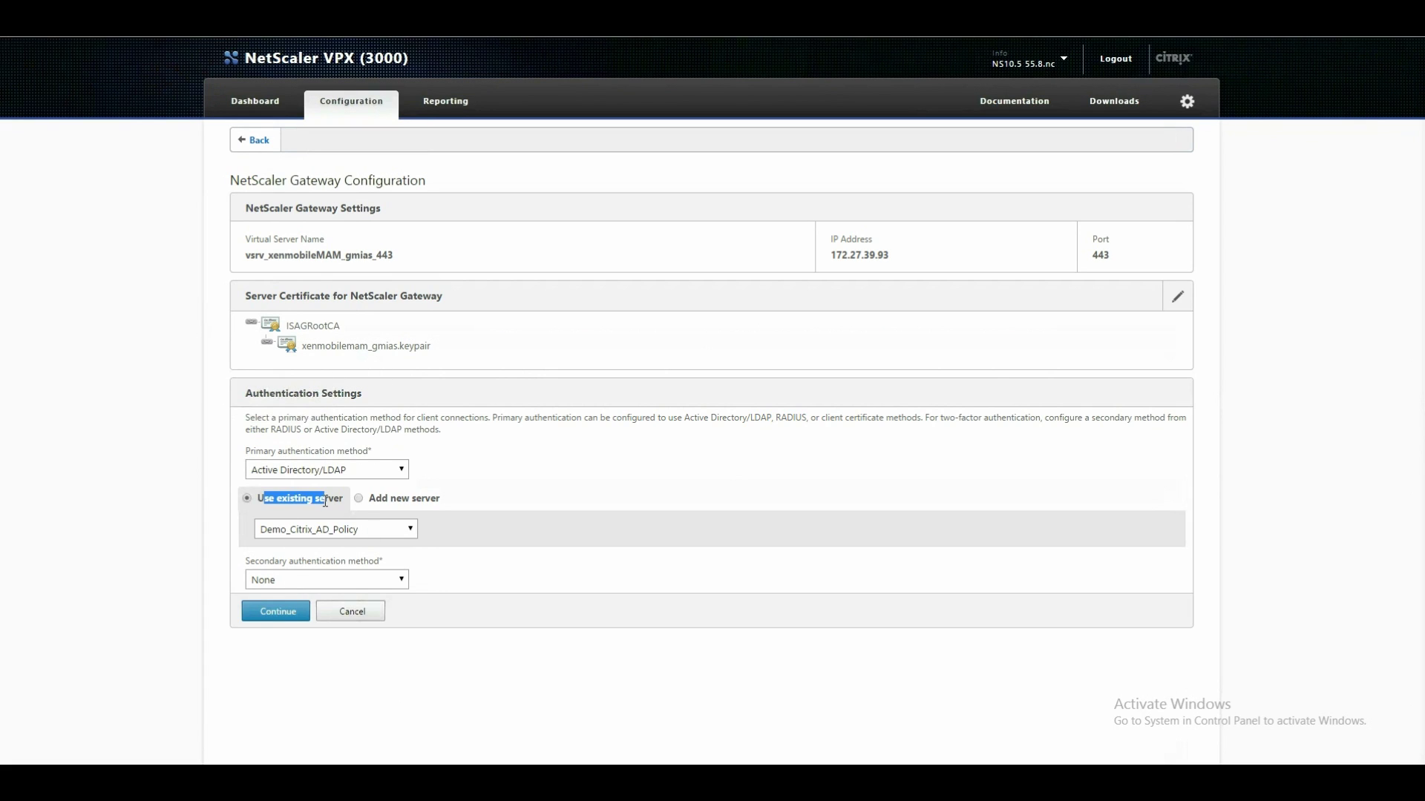
left_click(130, 577)
left_click(270, 613)
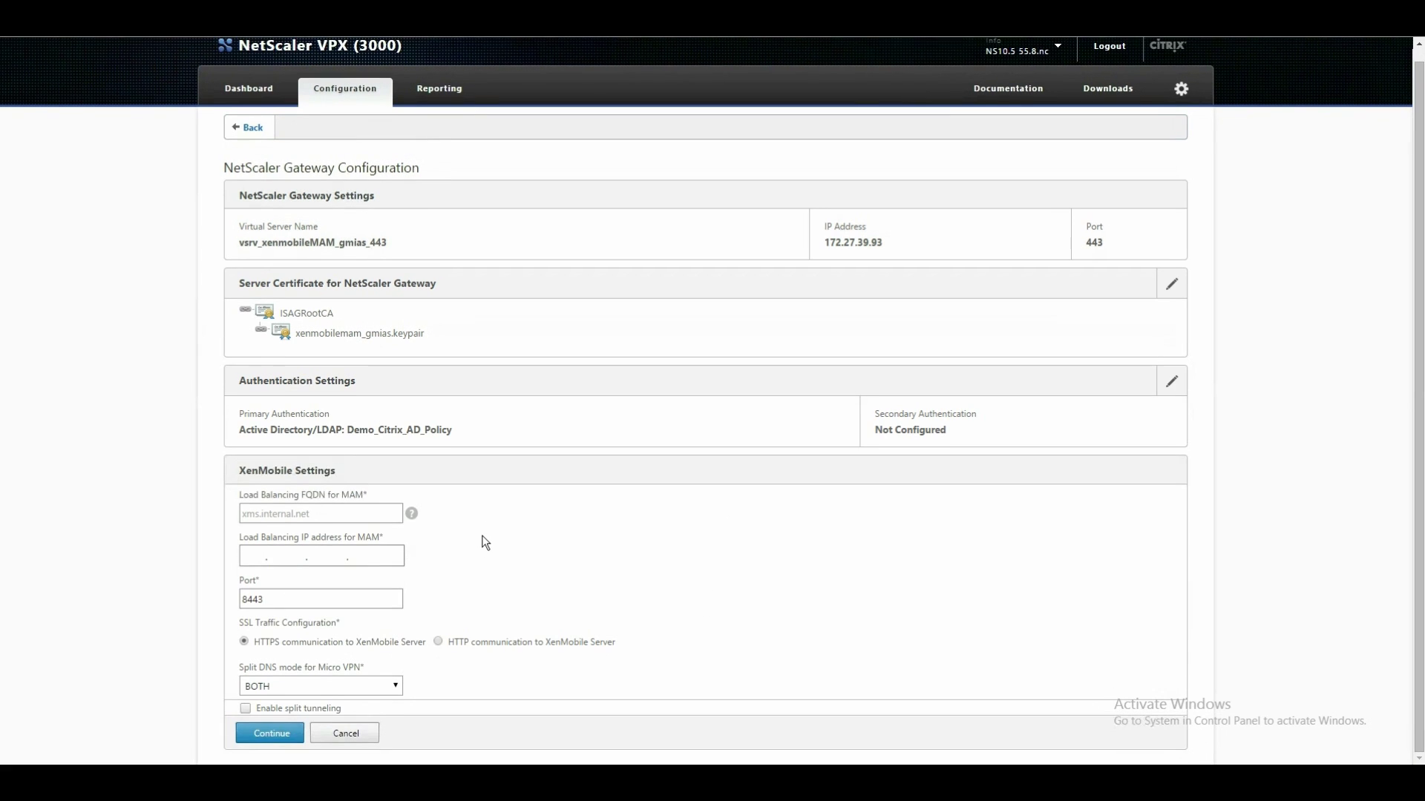
Enter MAM FQDN xenmobile.gmias and load balancing IP 10.100.2.50, port 8443, and submit.
scroll(486, 541, "down", 1)
left_click_drag(339, 495, 364, 496)
left_click(364, 496)
left_click(305, 514)
type("xenmobile.gmias")
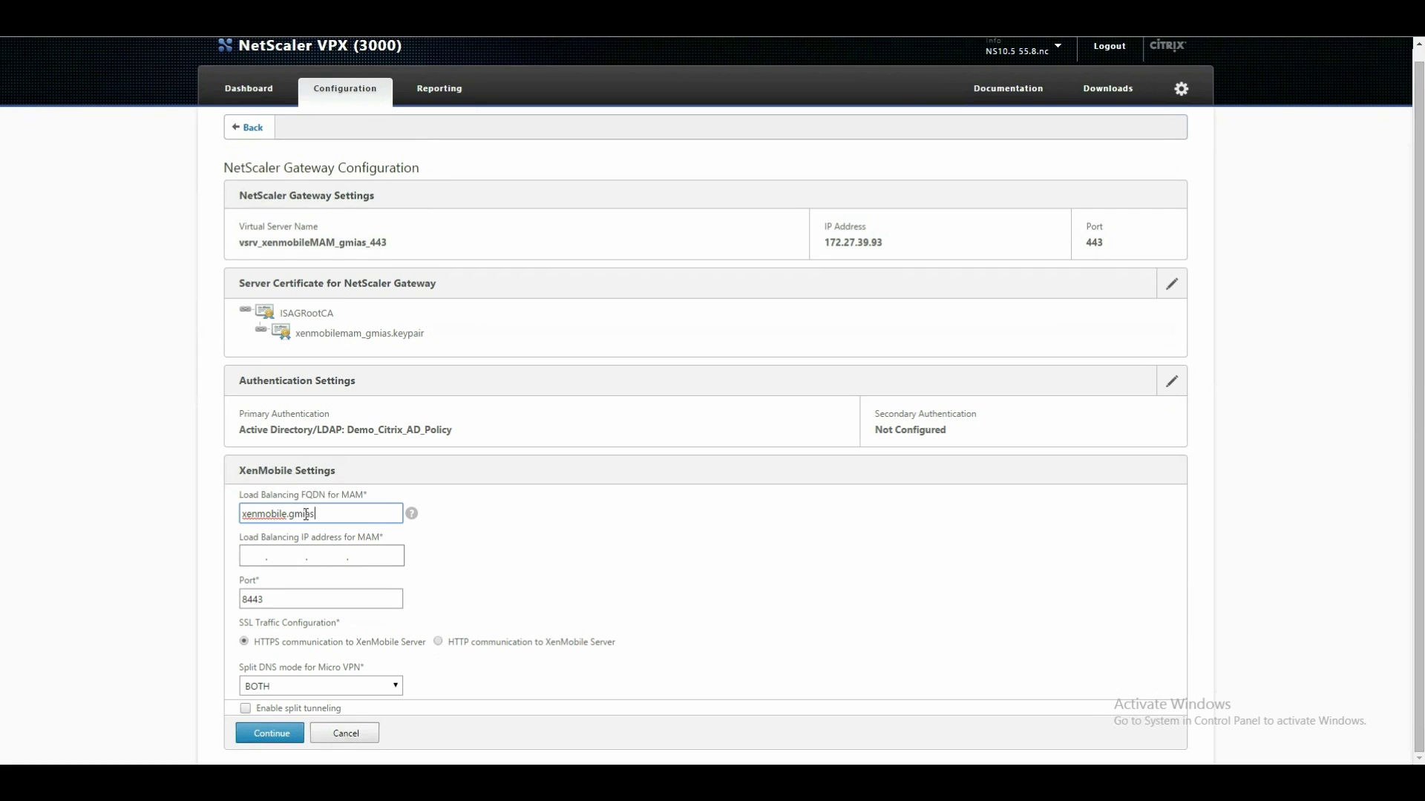
left_click(358, 555)
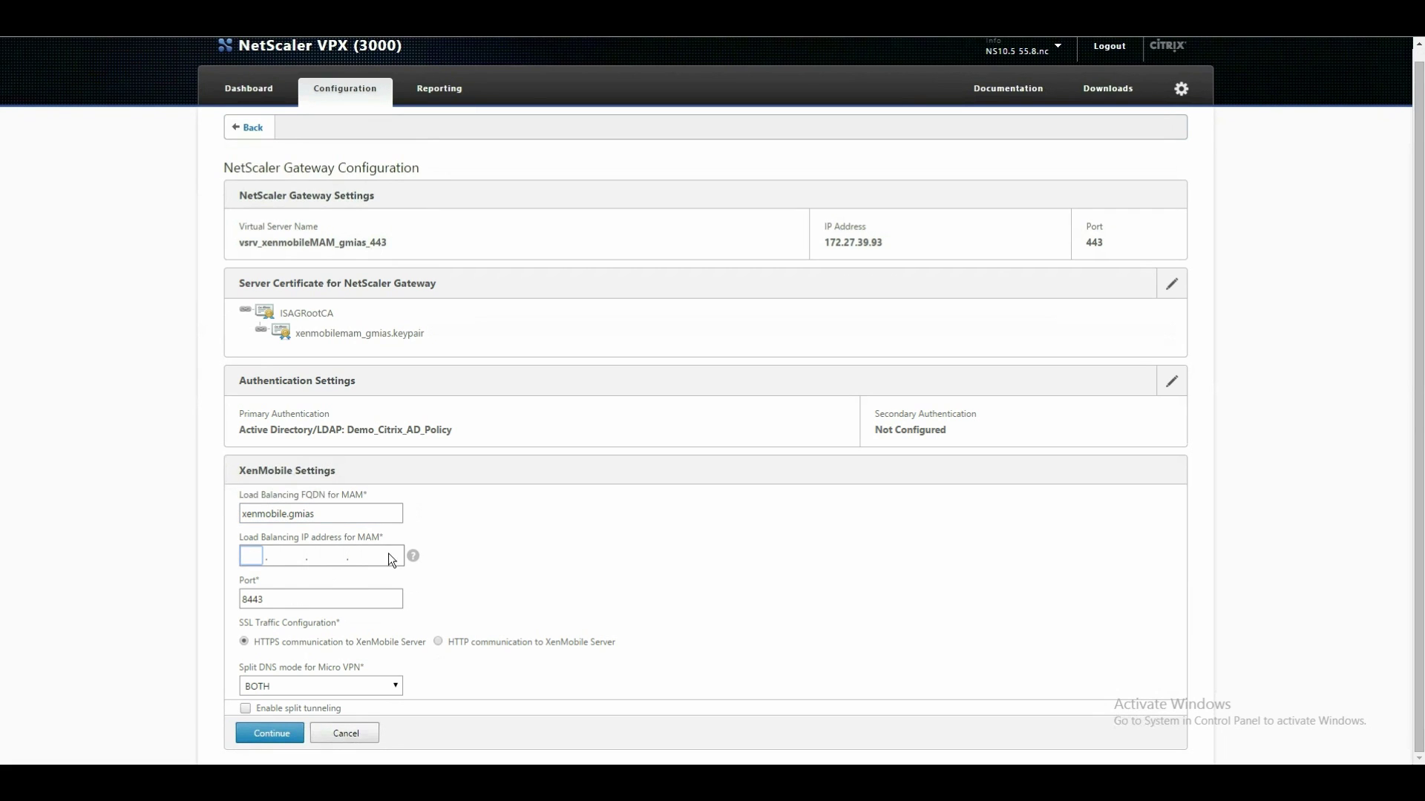
left_click_drag(358, 537, 381, 539)
left_click(252, 556)
type("10.100.2.50")
left_click(268, 736)
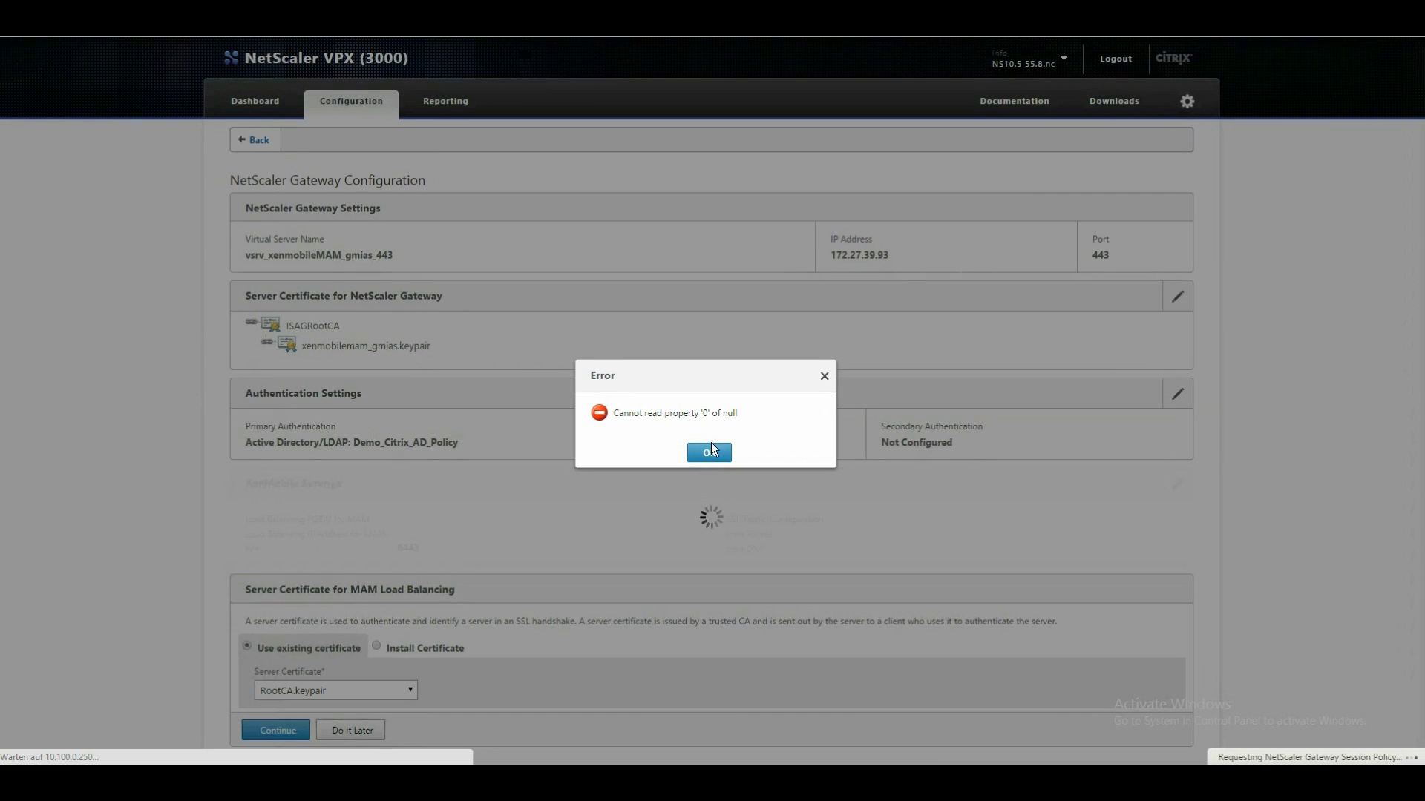
Dismiss the error and pick xenmobile_gmias.keypair for the MAM load balancing certificate.
left_click(709, 452)
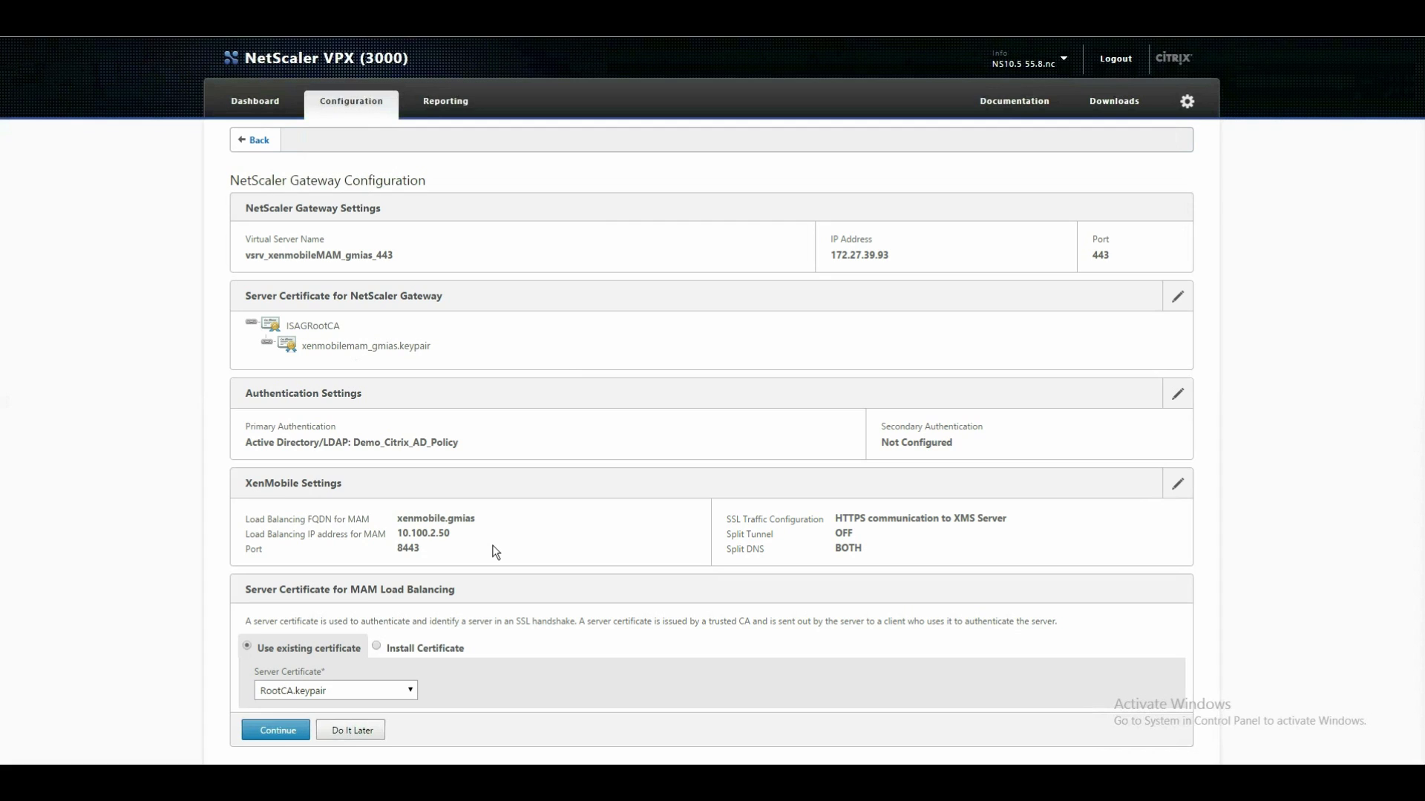
left_click(352, 689)
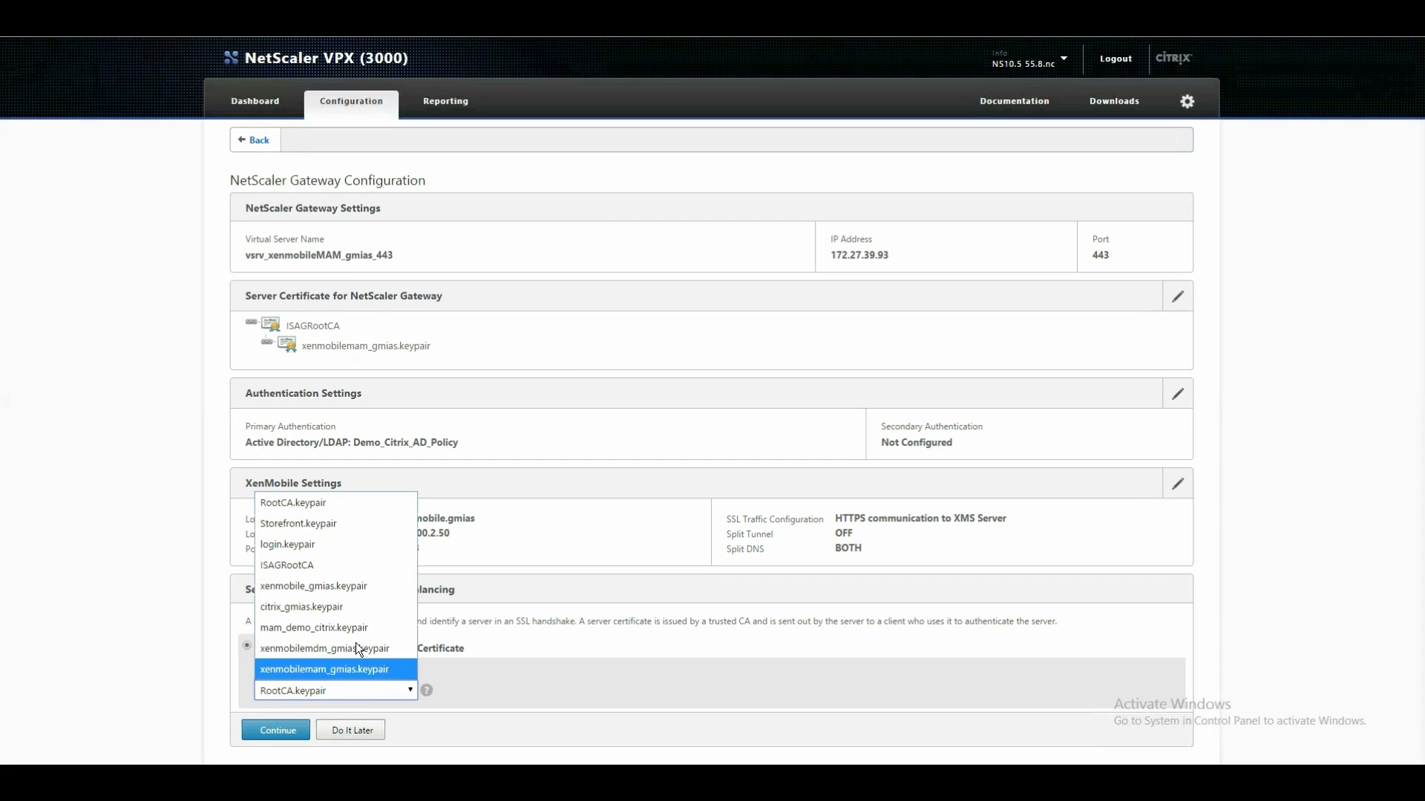
left_click(359, 589)
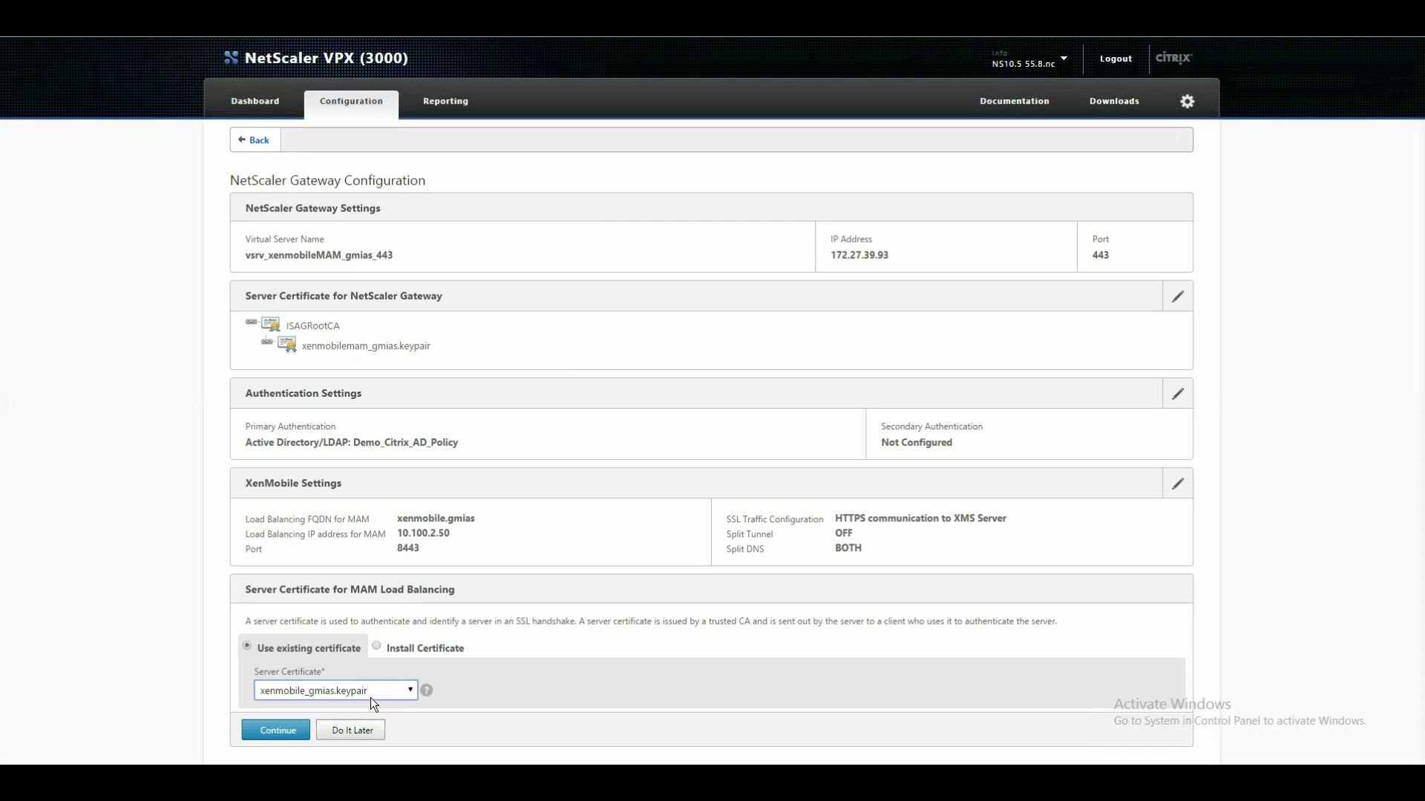
left_click(277, 730)
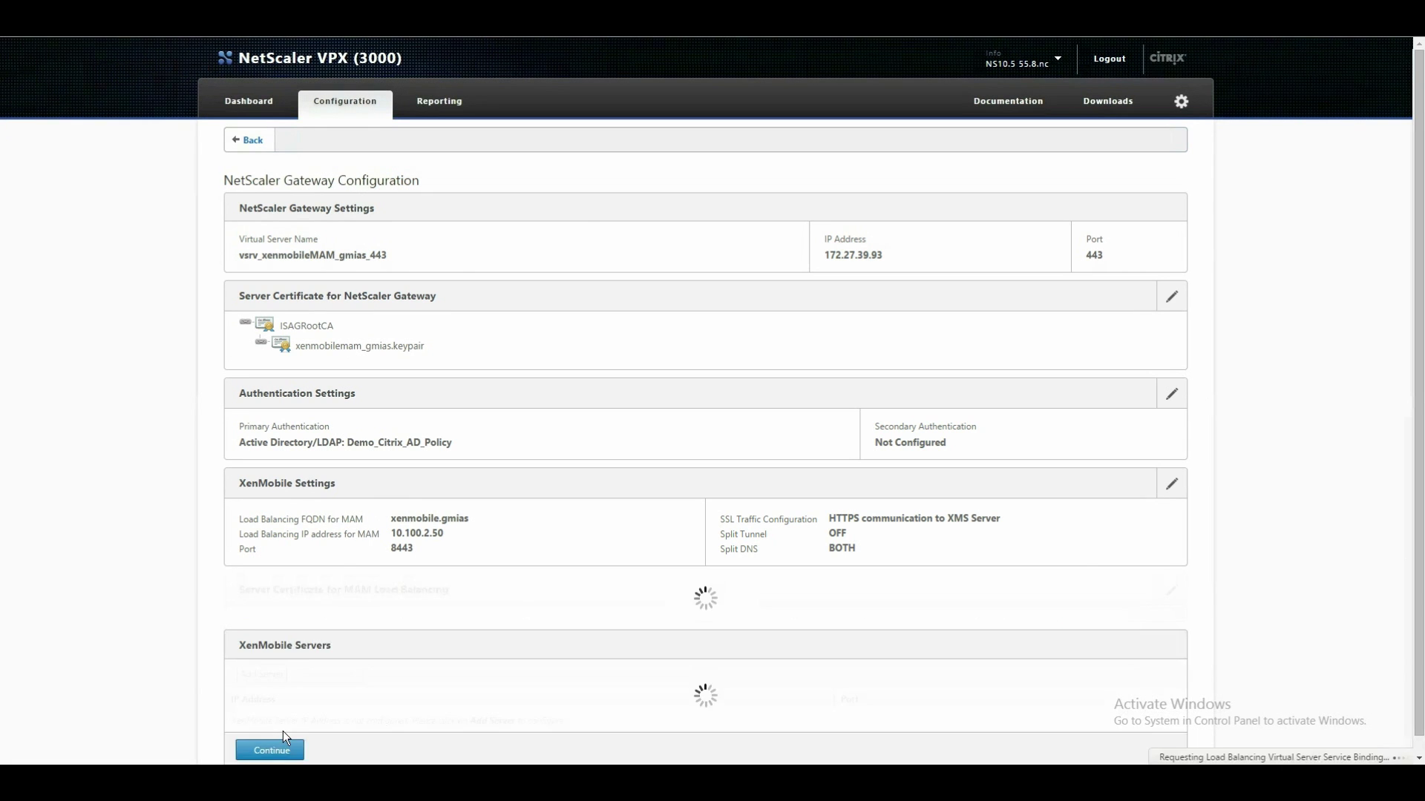
scroll(544, 581, "down", 1)
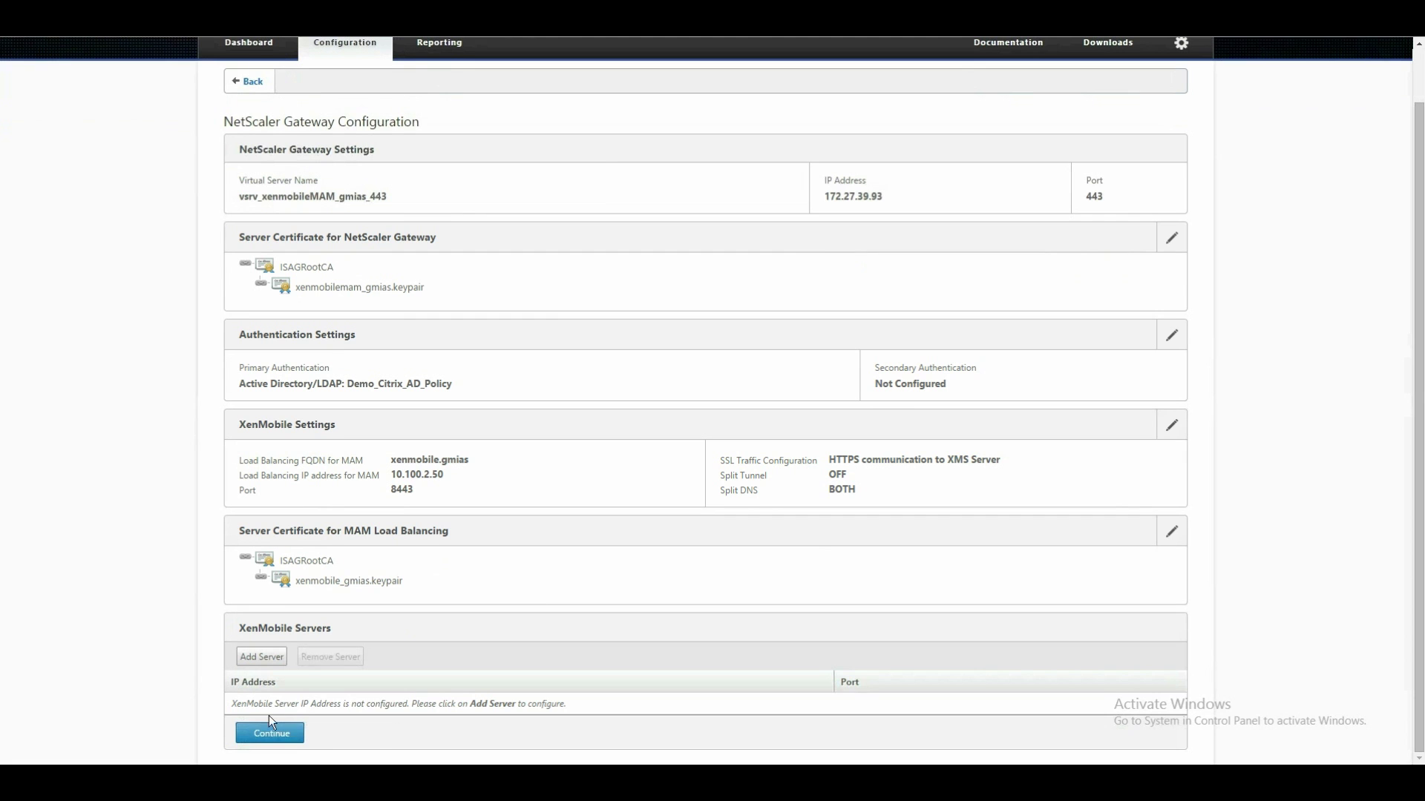
Add XenMobile server 10.100.2.10 on port 8443 and confirm the server list.
left_click(261, 657)
left_click(560, 182)
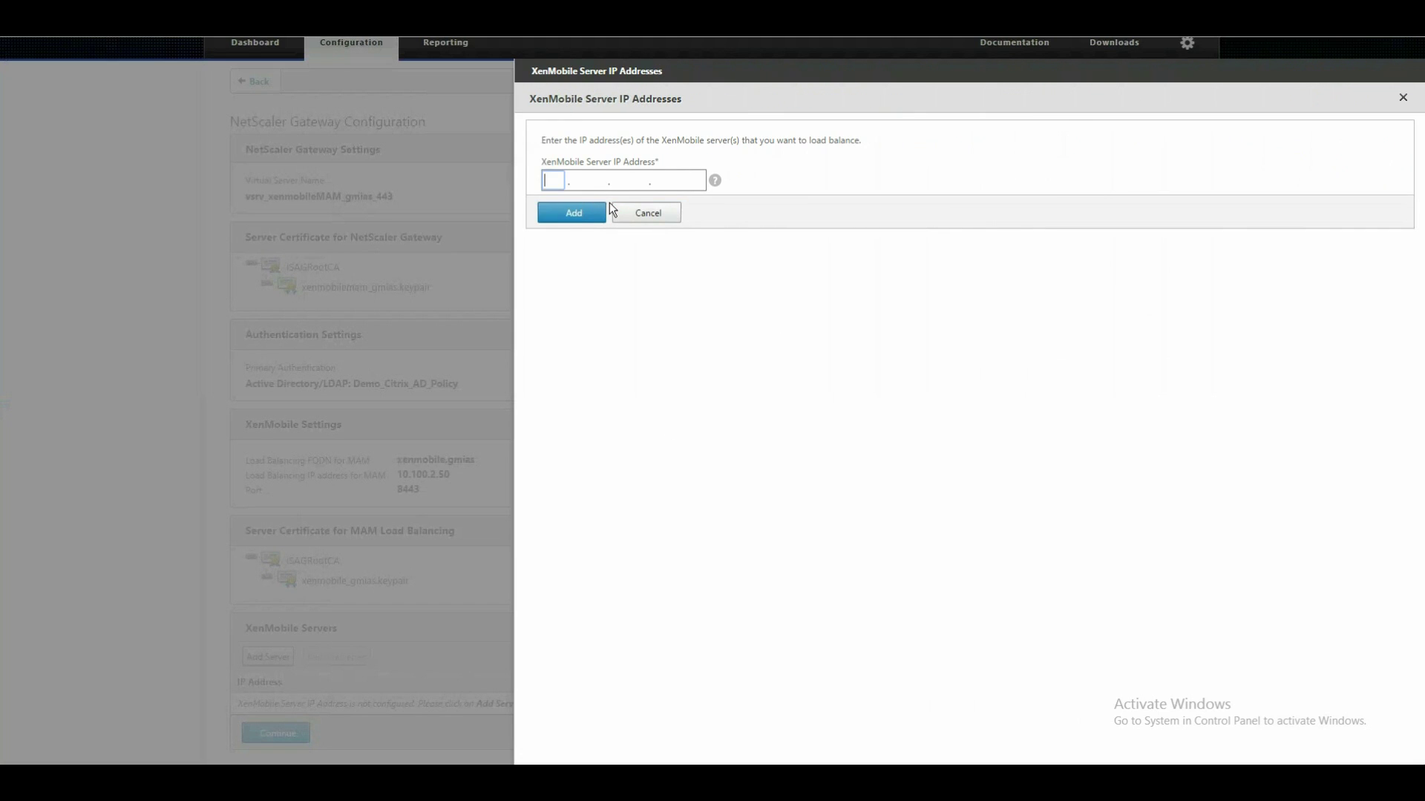
type("10.10")
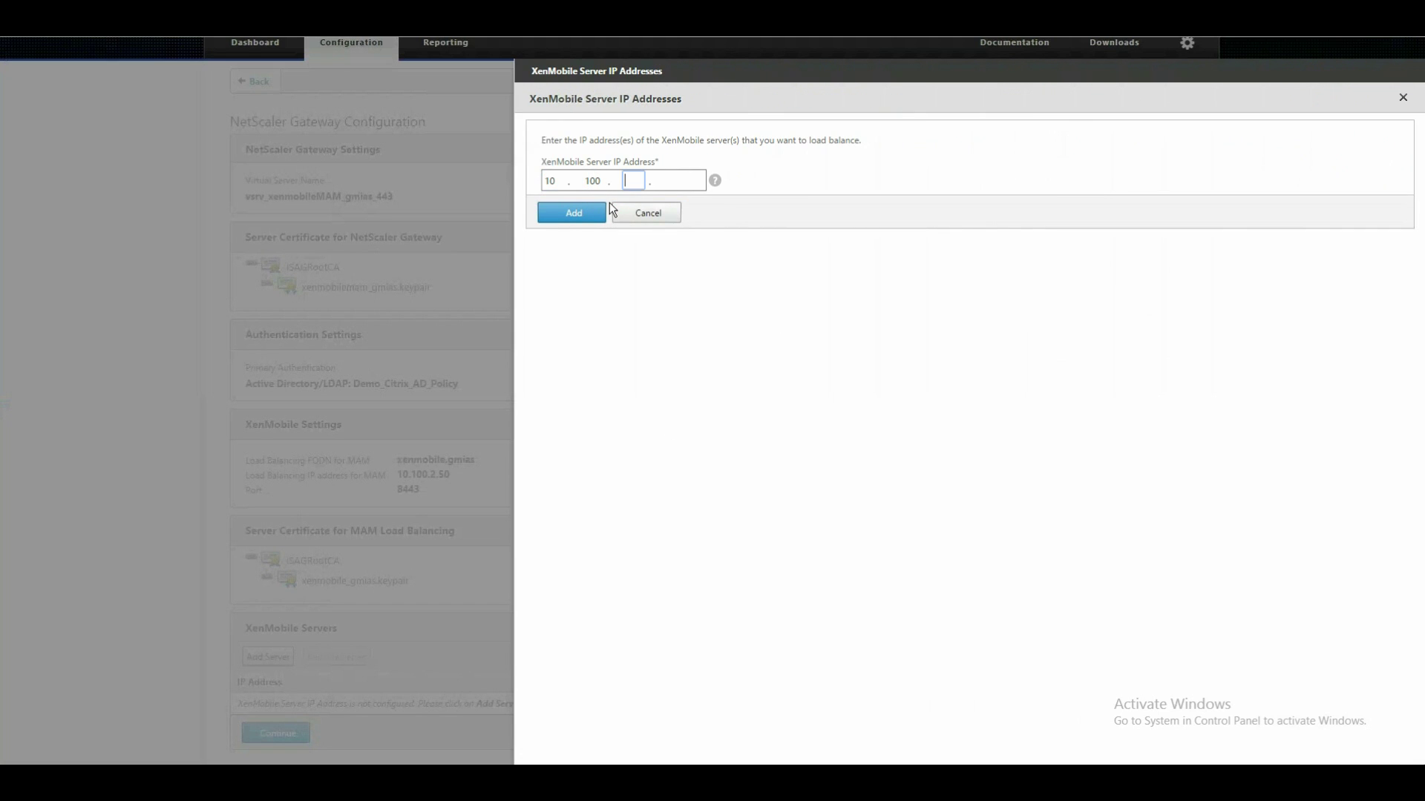
type("0.2.10")
left_click(574, 214)
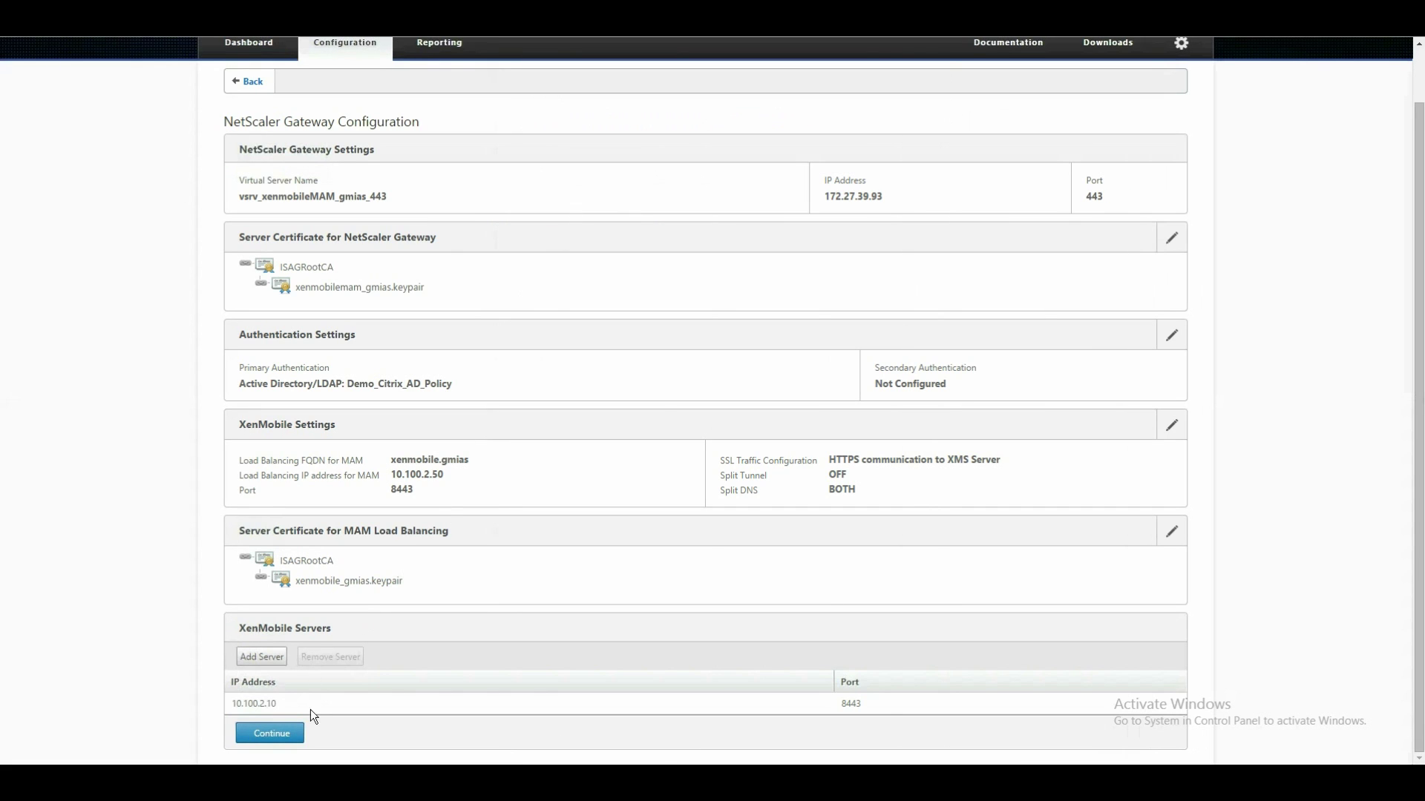
left_click(270, 733)
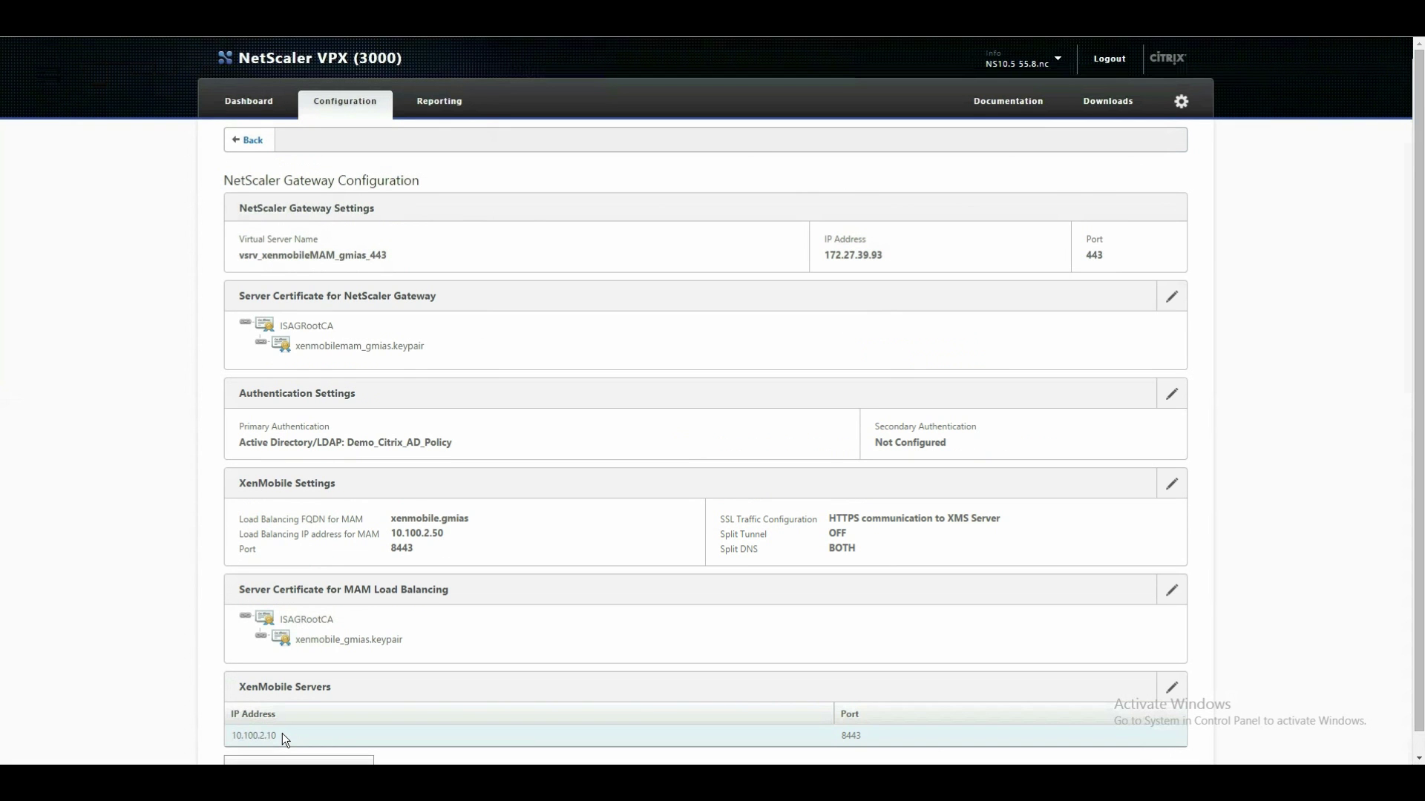
scroll(299, 576, "down", 1)
left_click(313, 746)
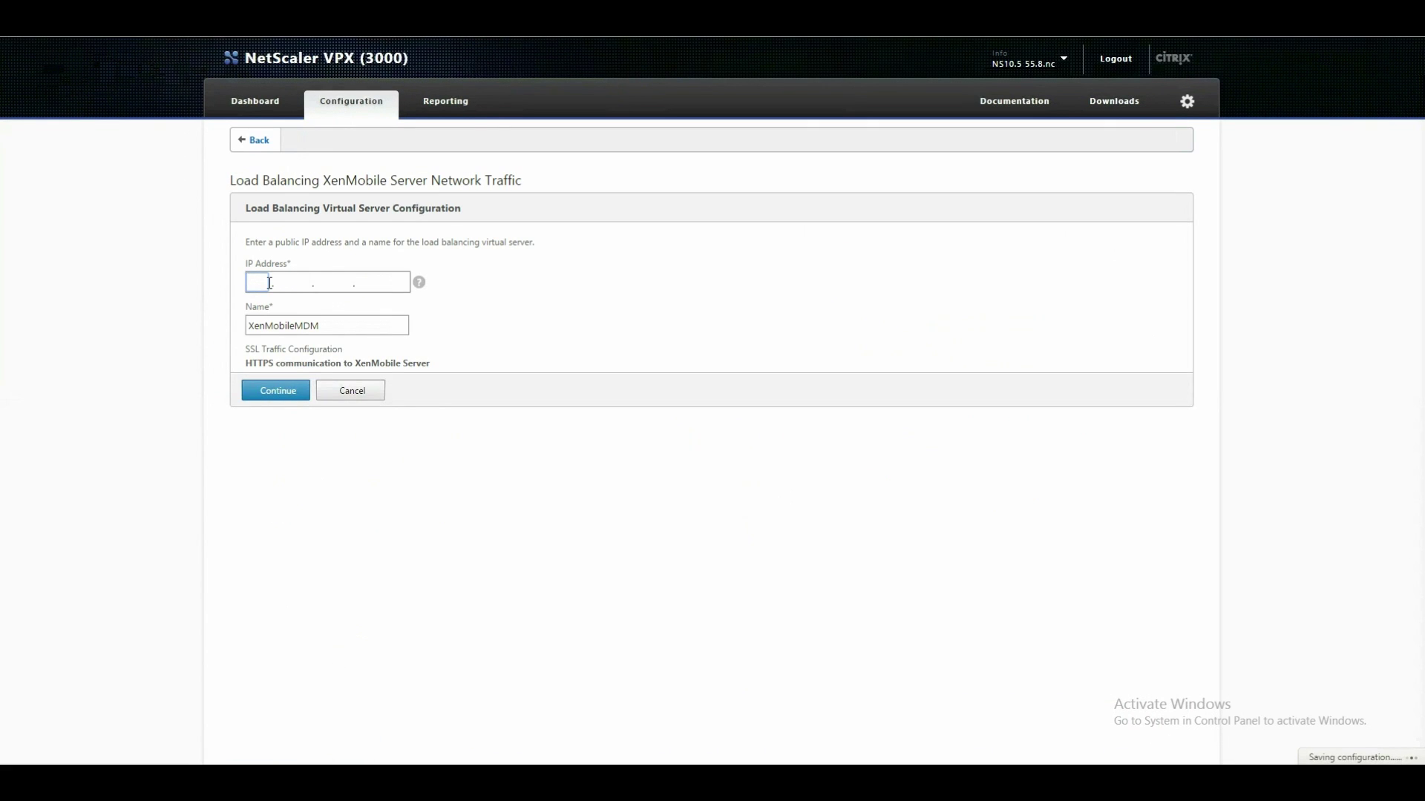
Create device manager load balancing server vsrv_lb_xenmobile_gmias at 172.27.39.91, bound to 10.100.2.10.
type("172.27.39.")
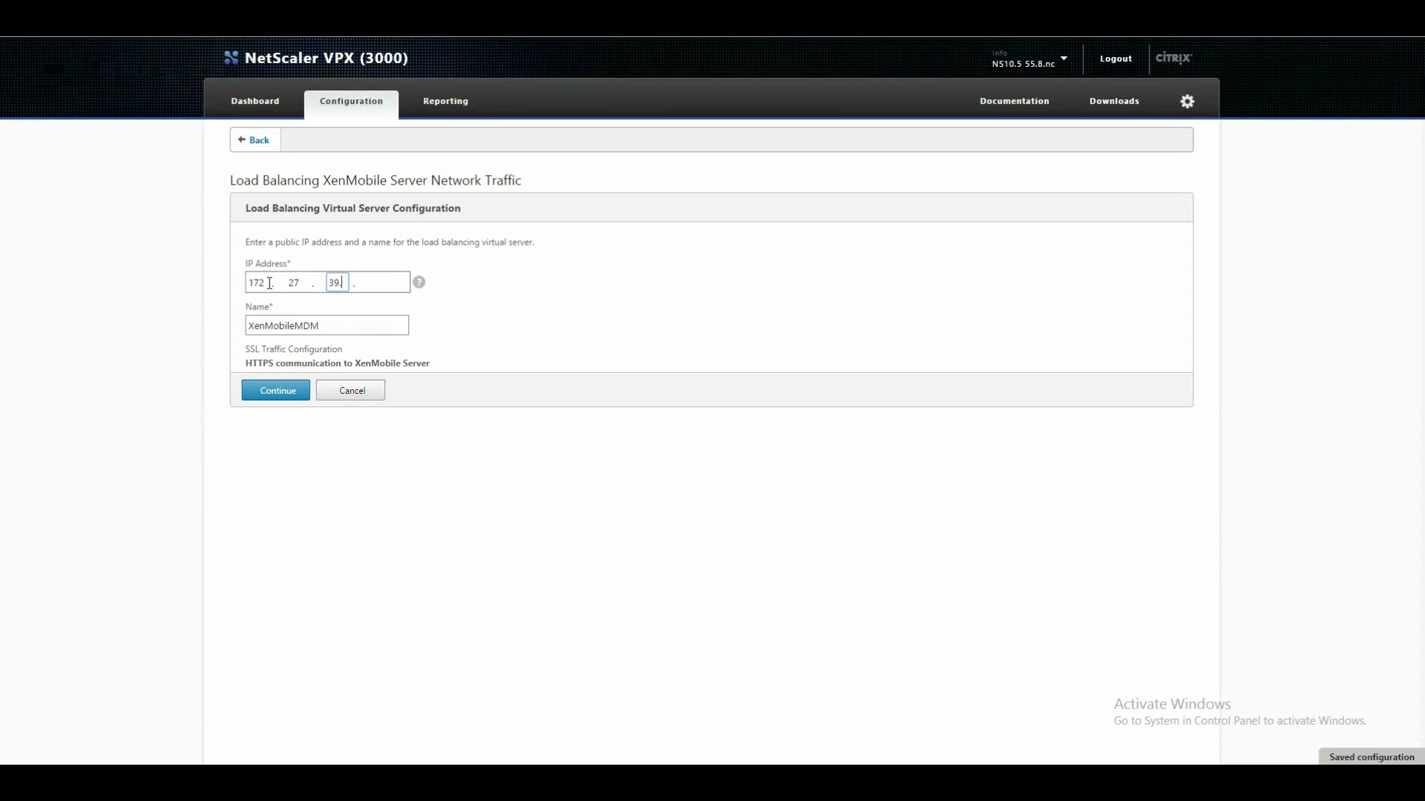
type("91")
key("Tab")
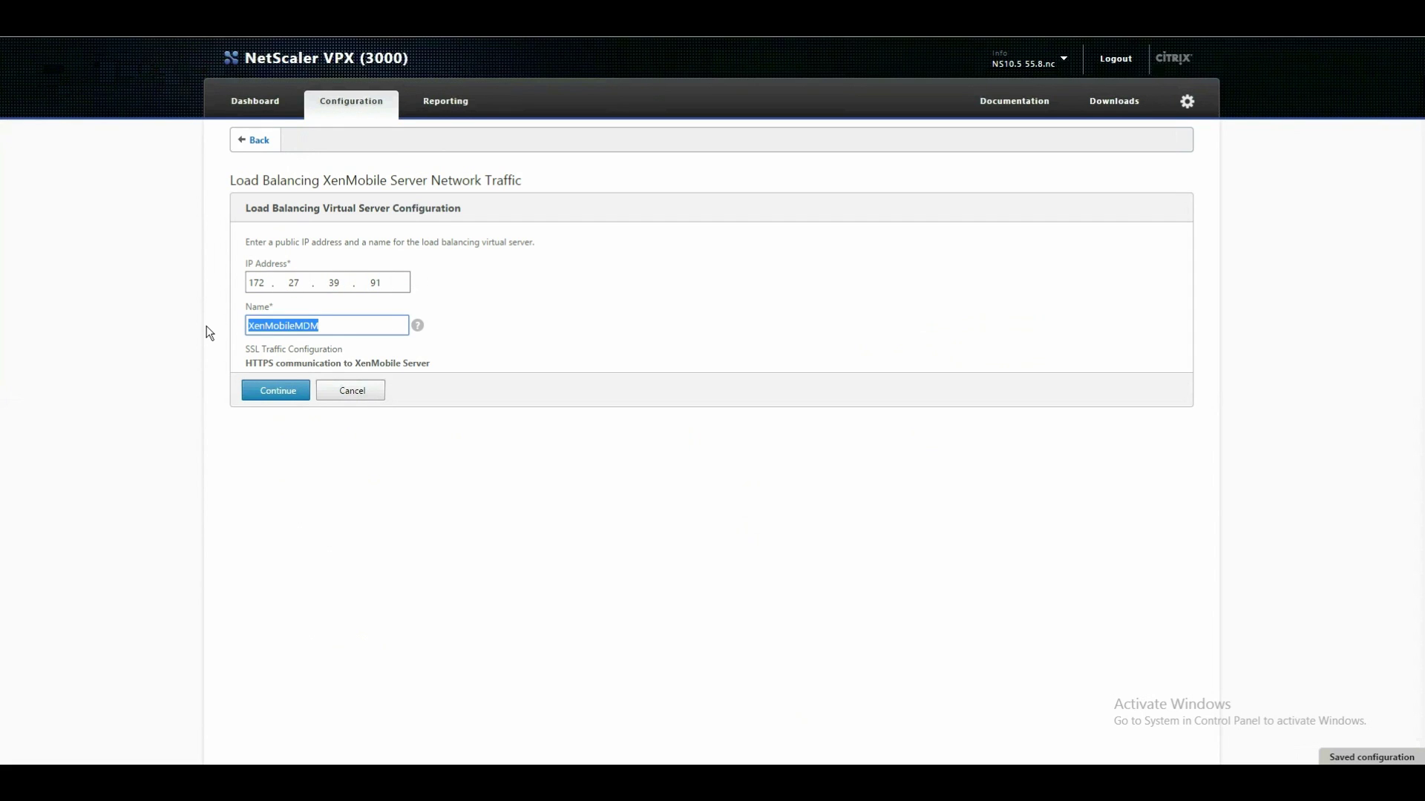
type("lb")
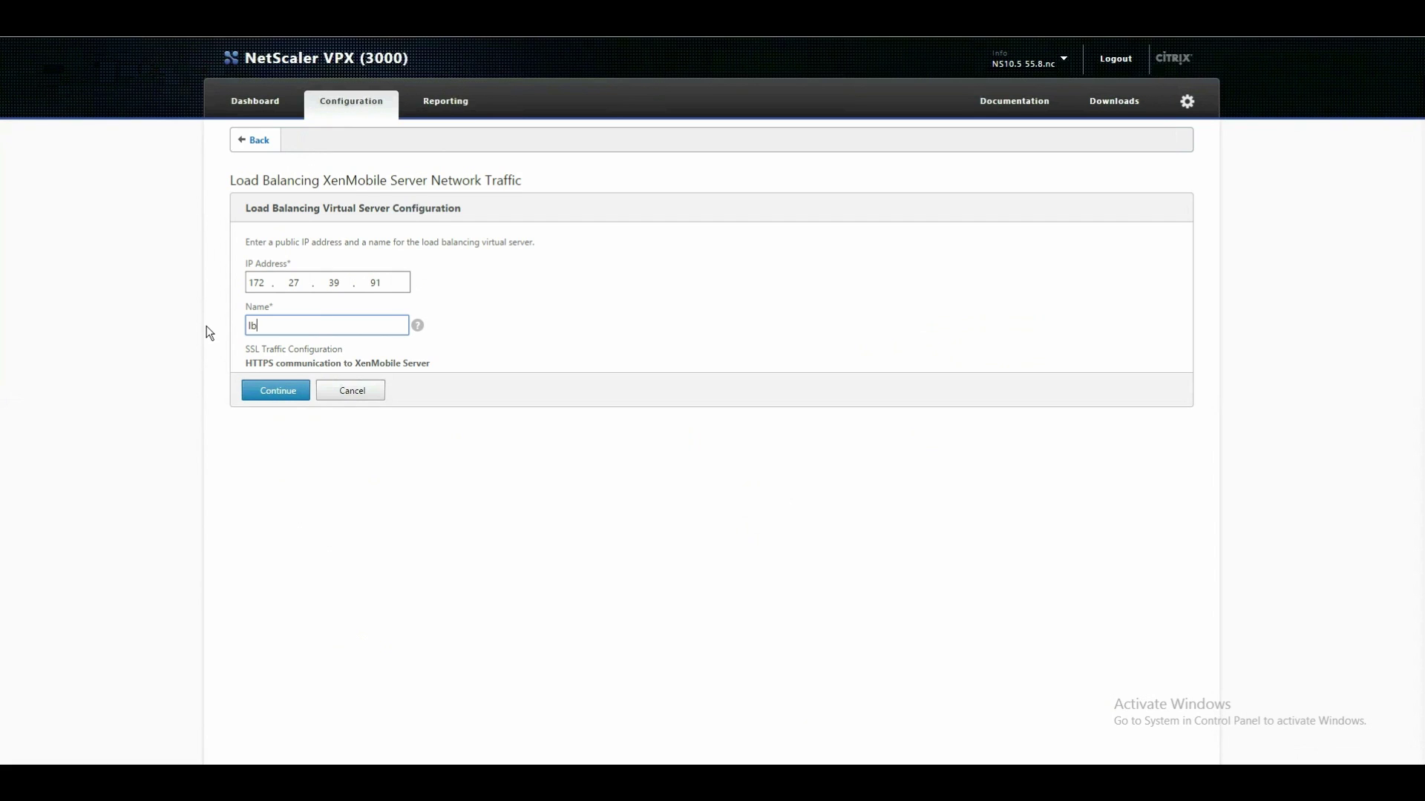
type("_v")
key("BackSpace")
key("BackSpace")
key("BackSpace")
key("BackSpace")
type("vsrv_l")
type("xenmobile_g.ia")
key("BackSpace")
key("BackSpace")
key("BackSpace")
type("mias")
left_click(279, 393)
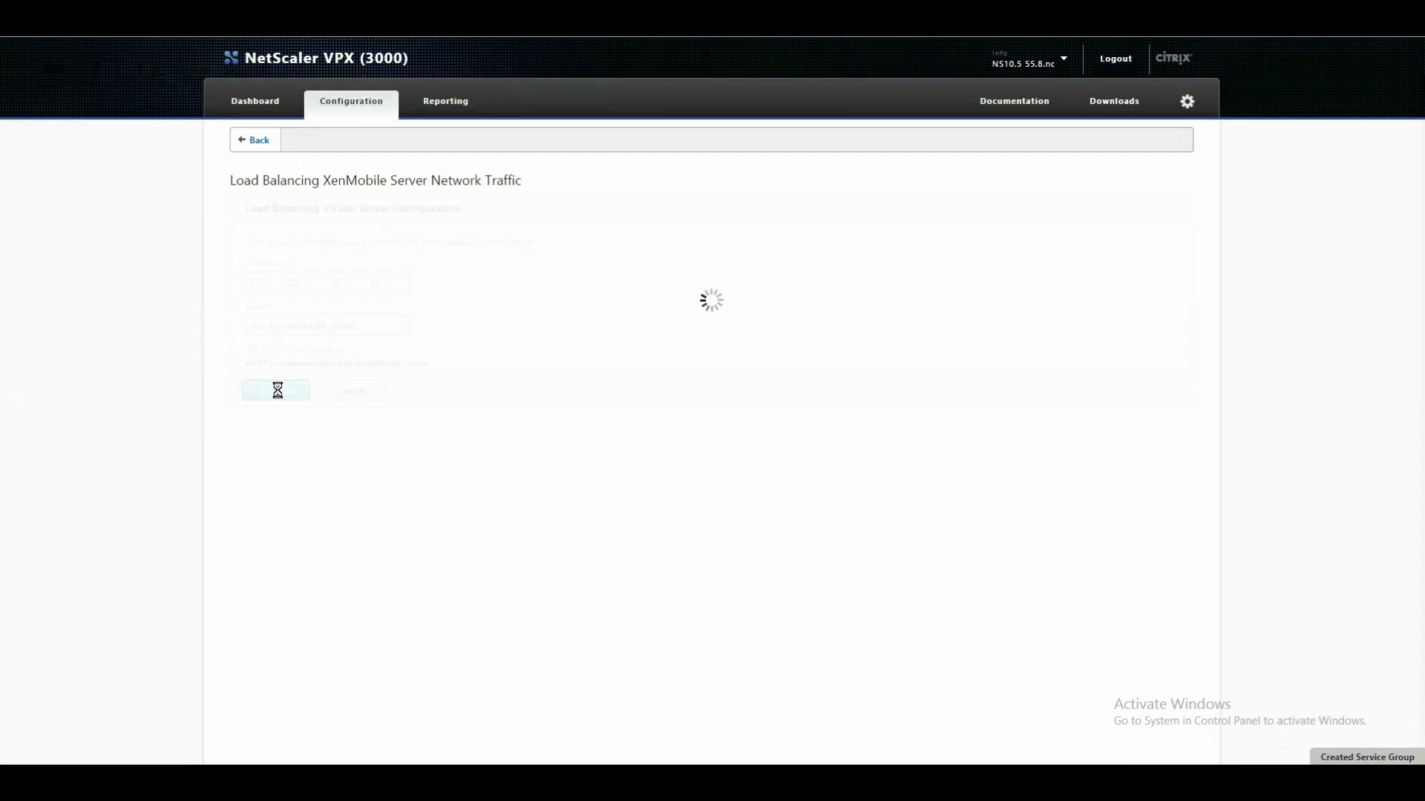
left_click(291, 402)
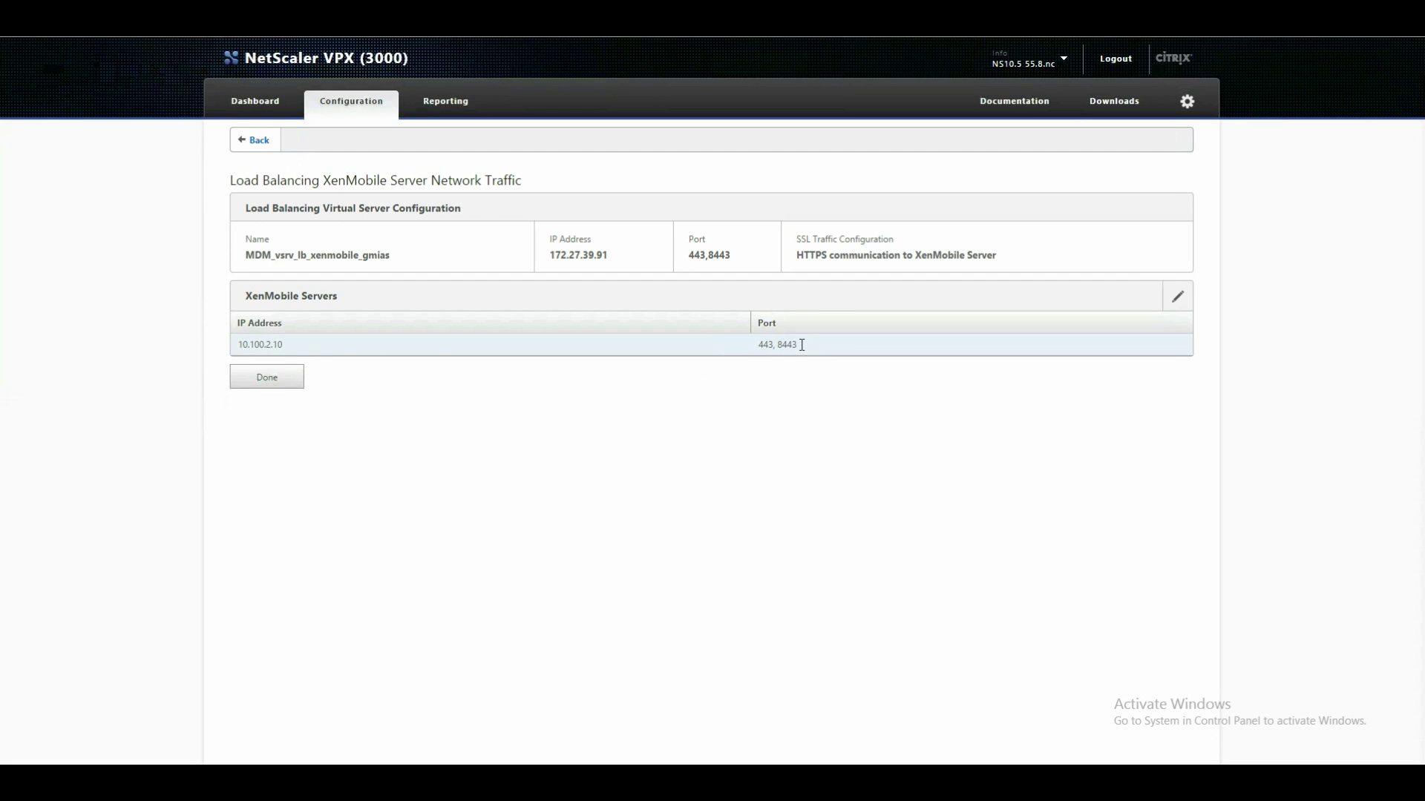
left_click(771, 346)
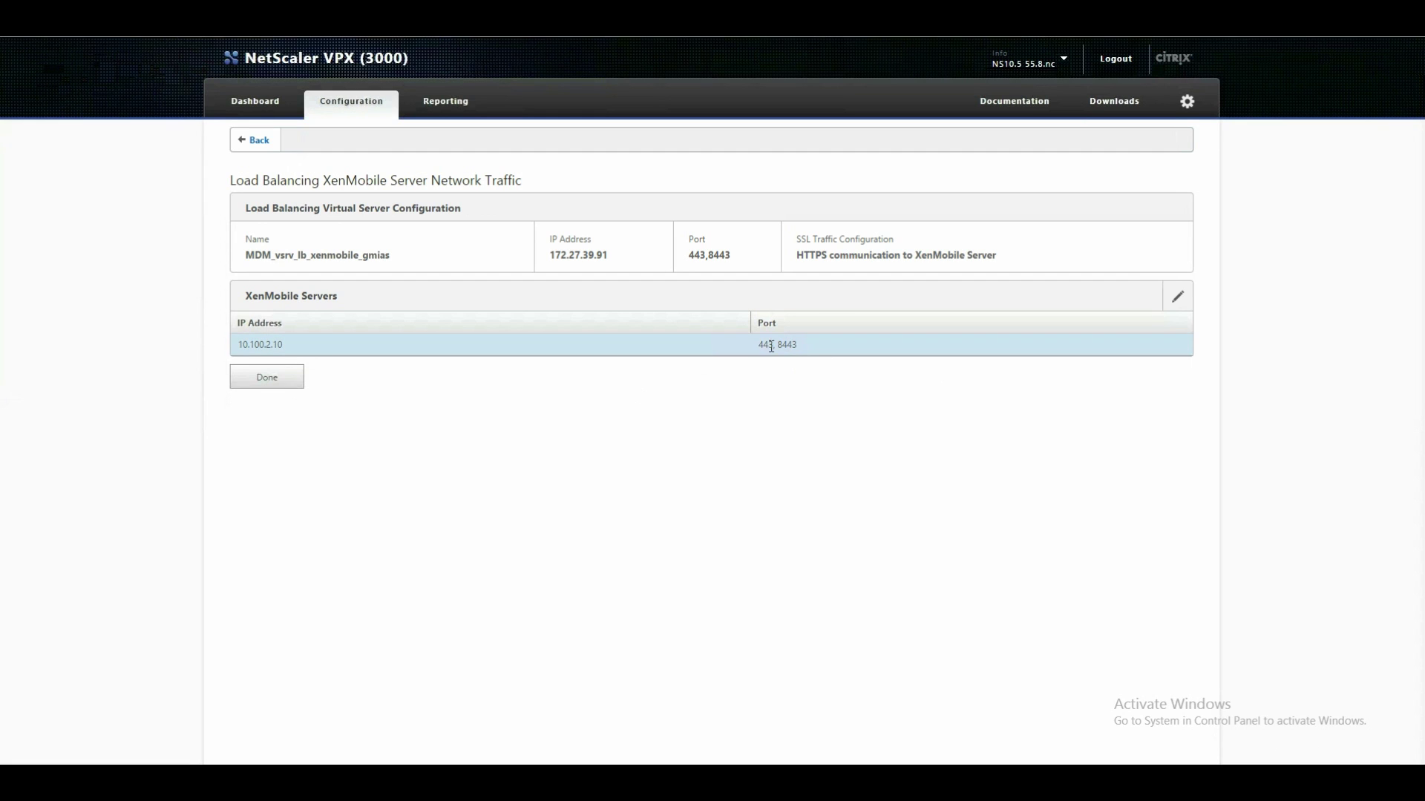
left_click(274, 377)
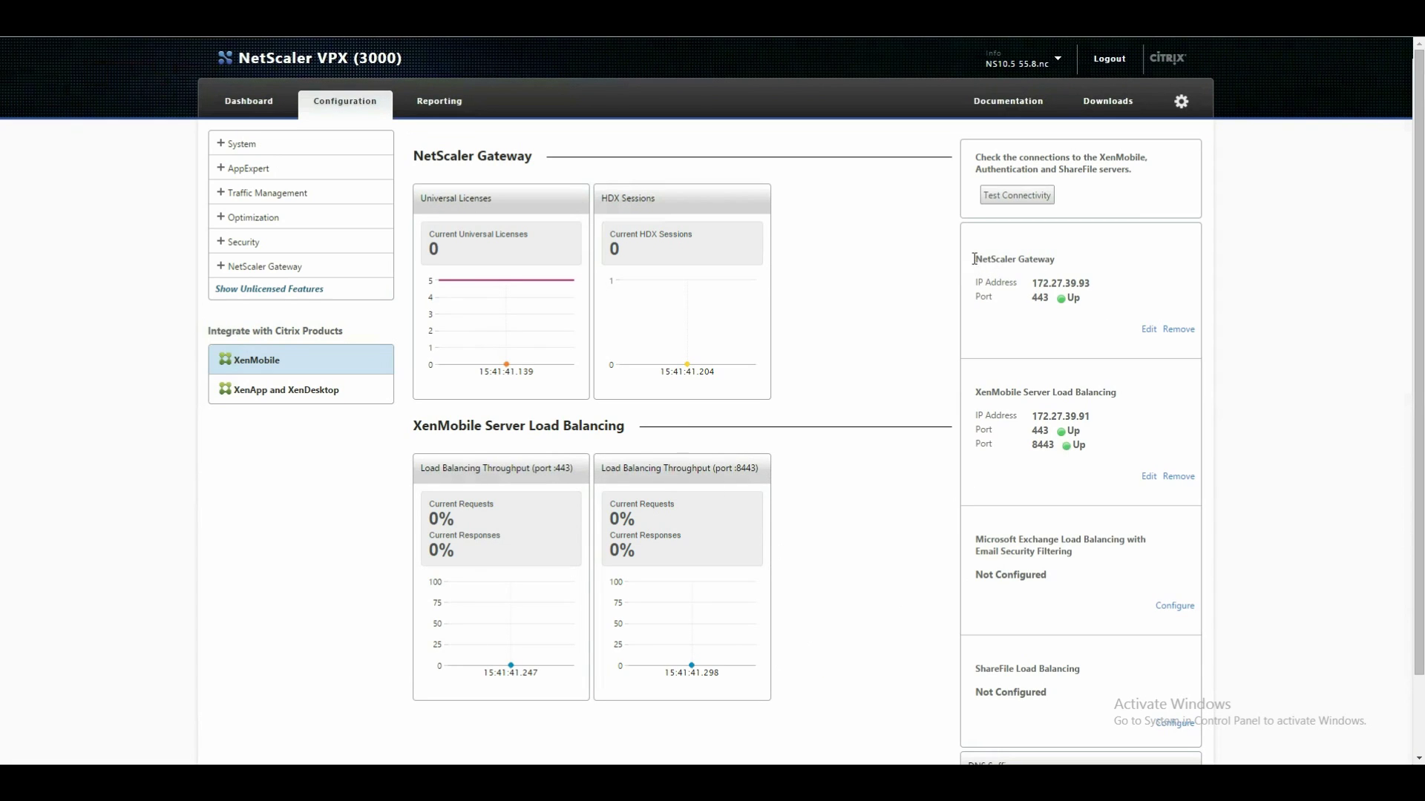
left_click_drag(974, 259, 1094, 281)
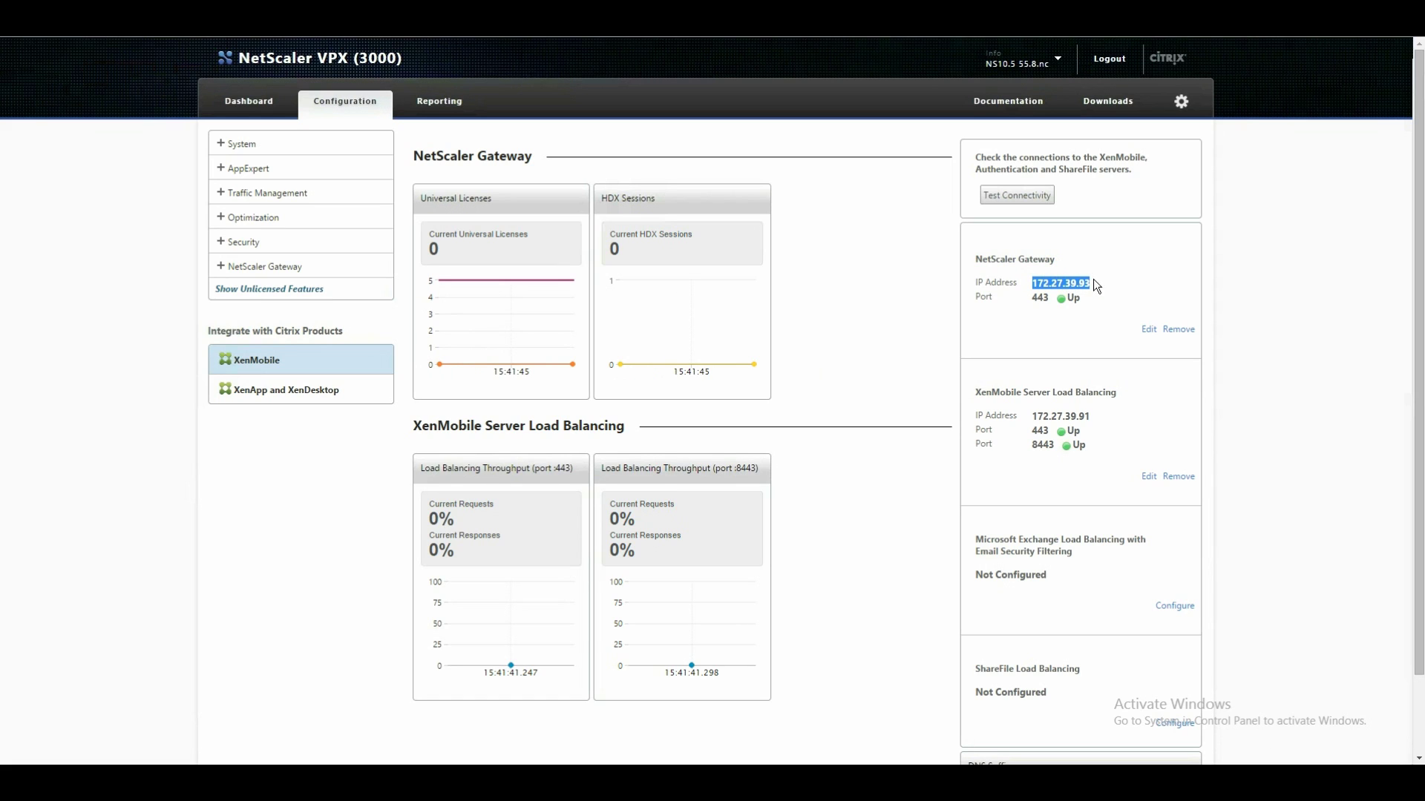
left_click_drag(975, 391, 1111, 396)
left_click(1027, 417)
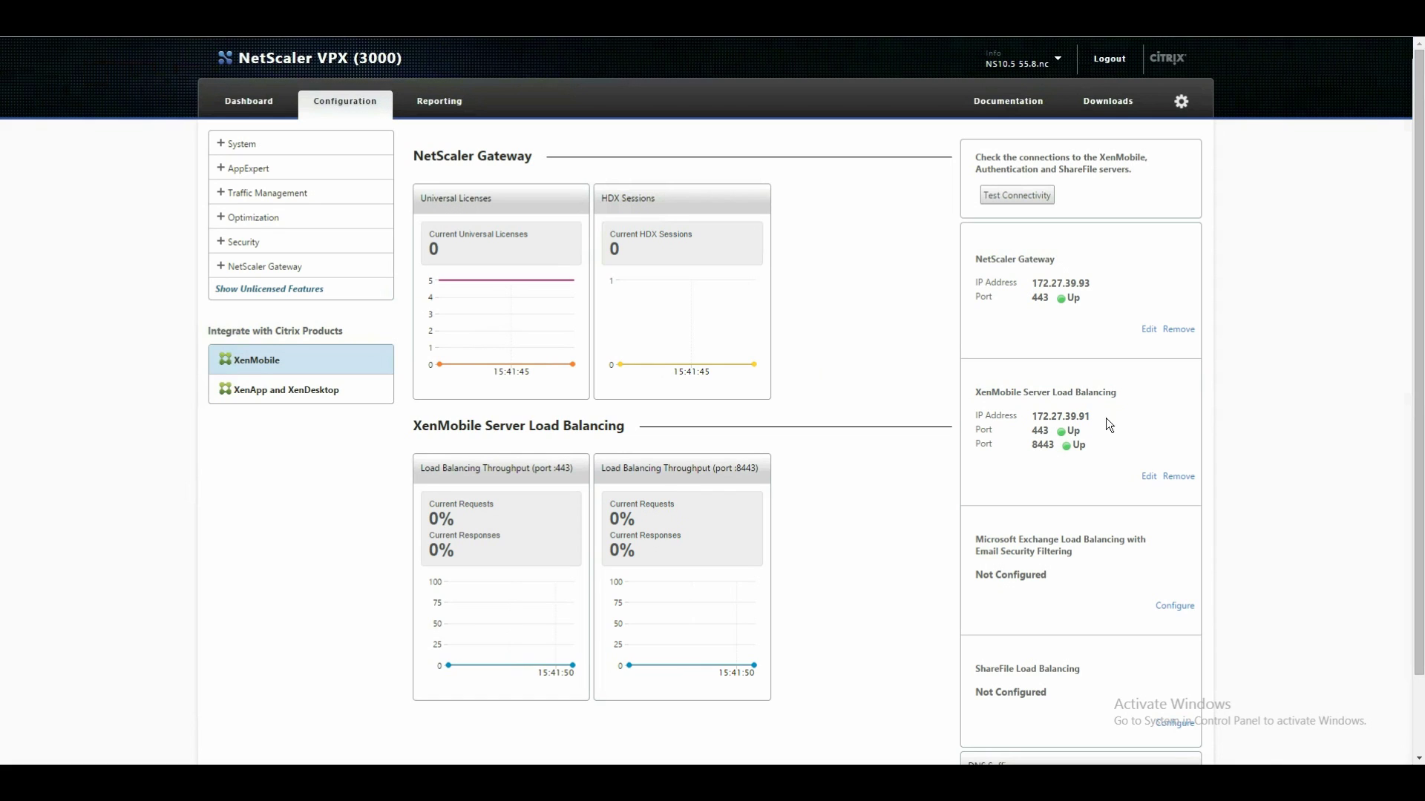
Go to Traffic Management > Load Balancing > Virtual Servers to see the MDM and MAM servers.
left_click(221, 193)
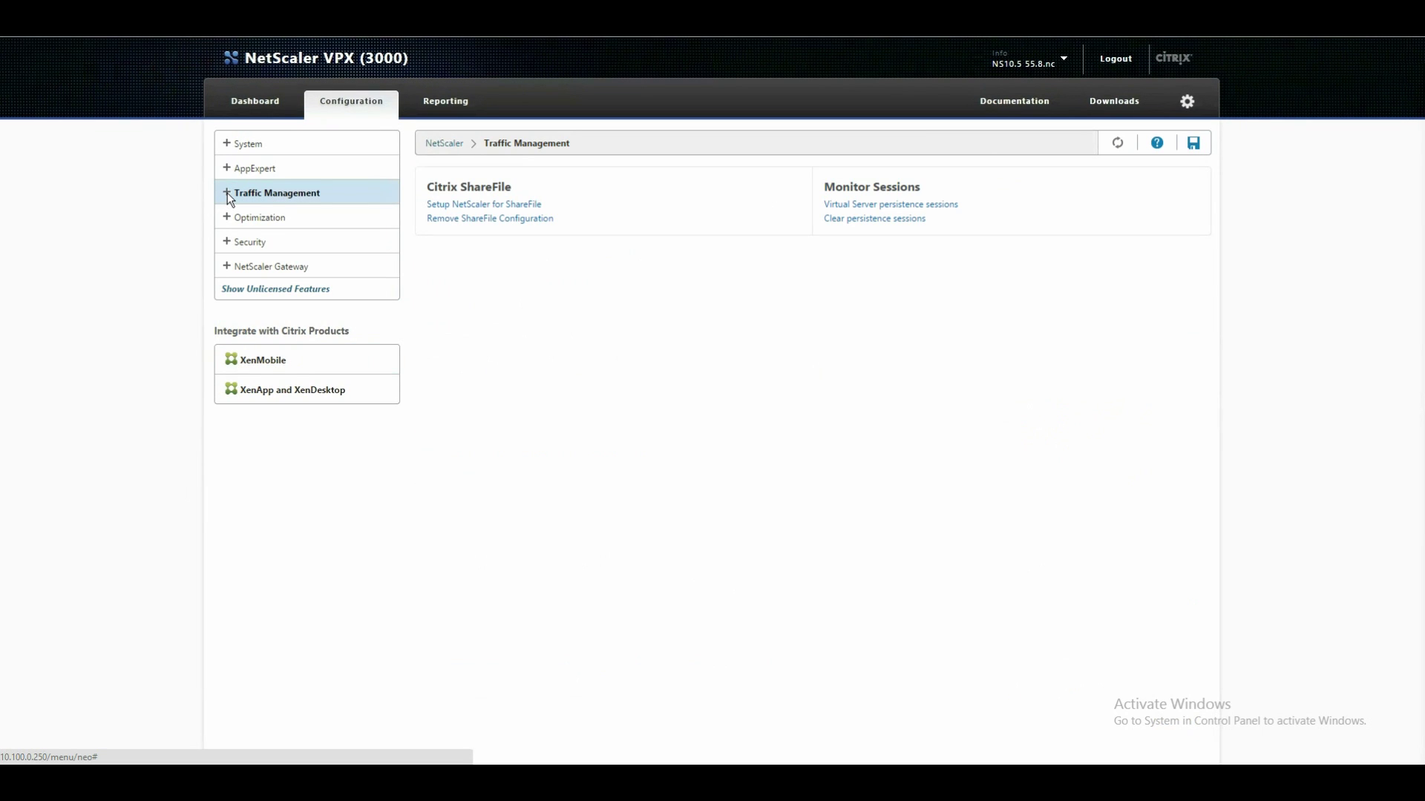
left_click(227, 193)
left_click(236, 218)
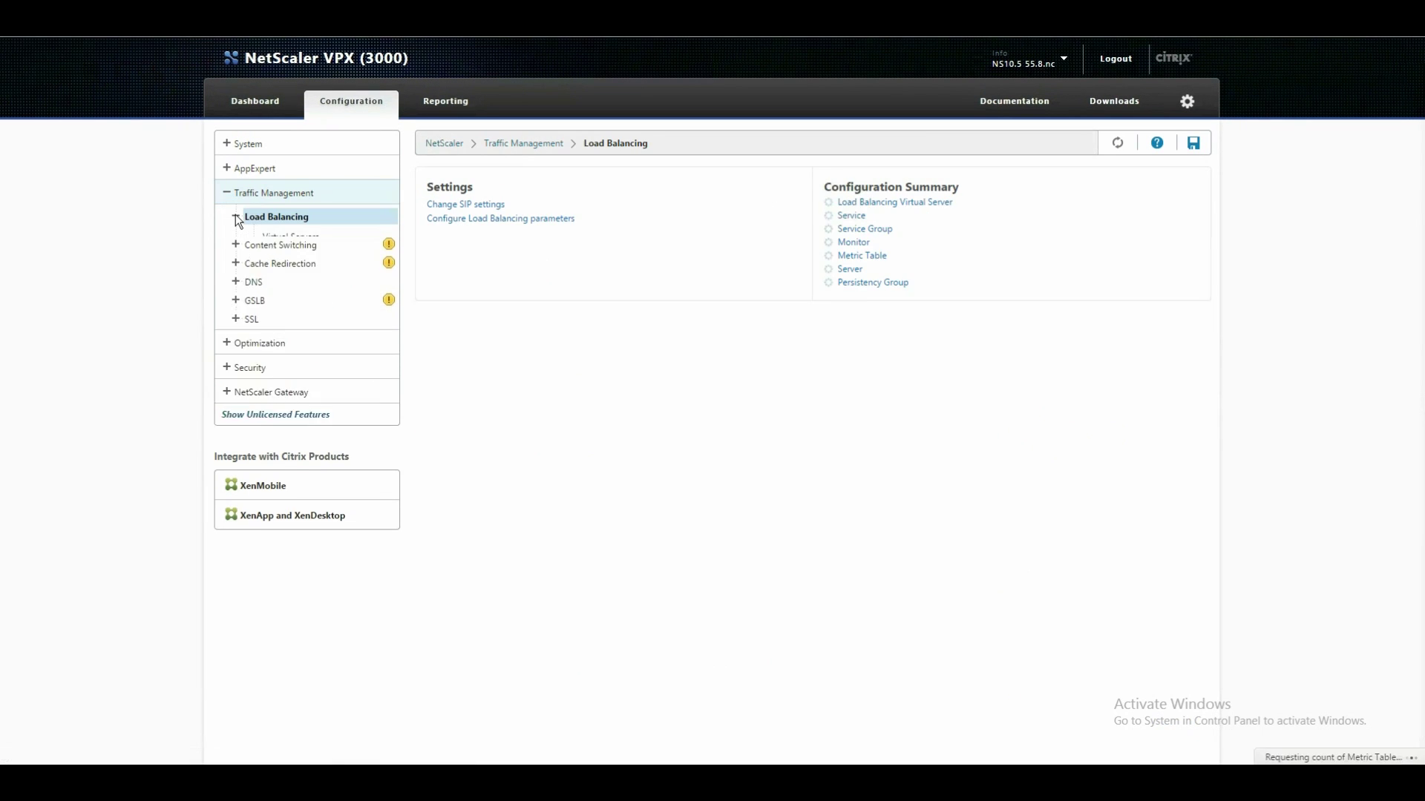
left_click(282, 236)
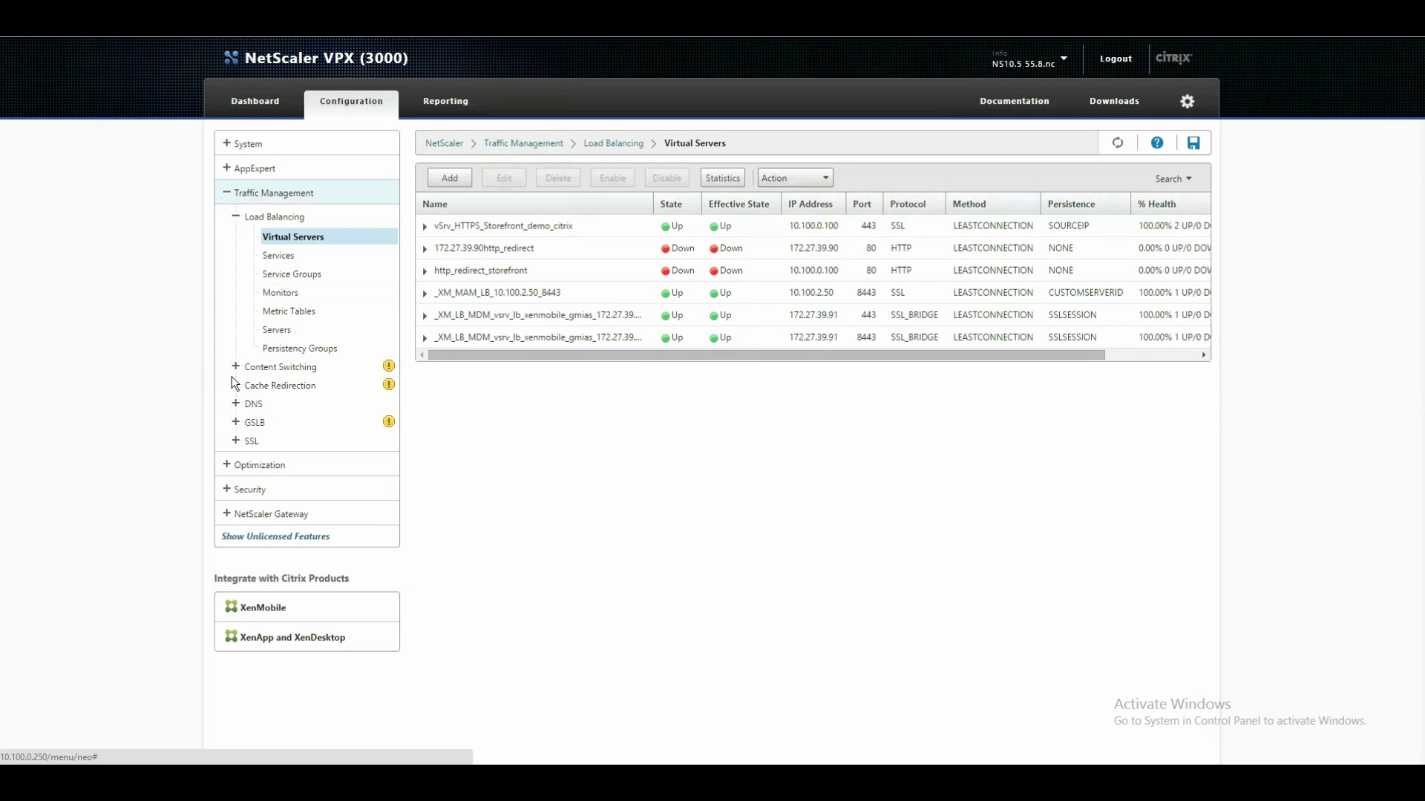
Inspect DNS Address Records for xenmobile.gmias at 10.100.2.50, then return to Traffic Management.
left_click(237, 407)
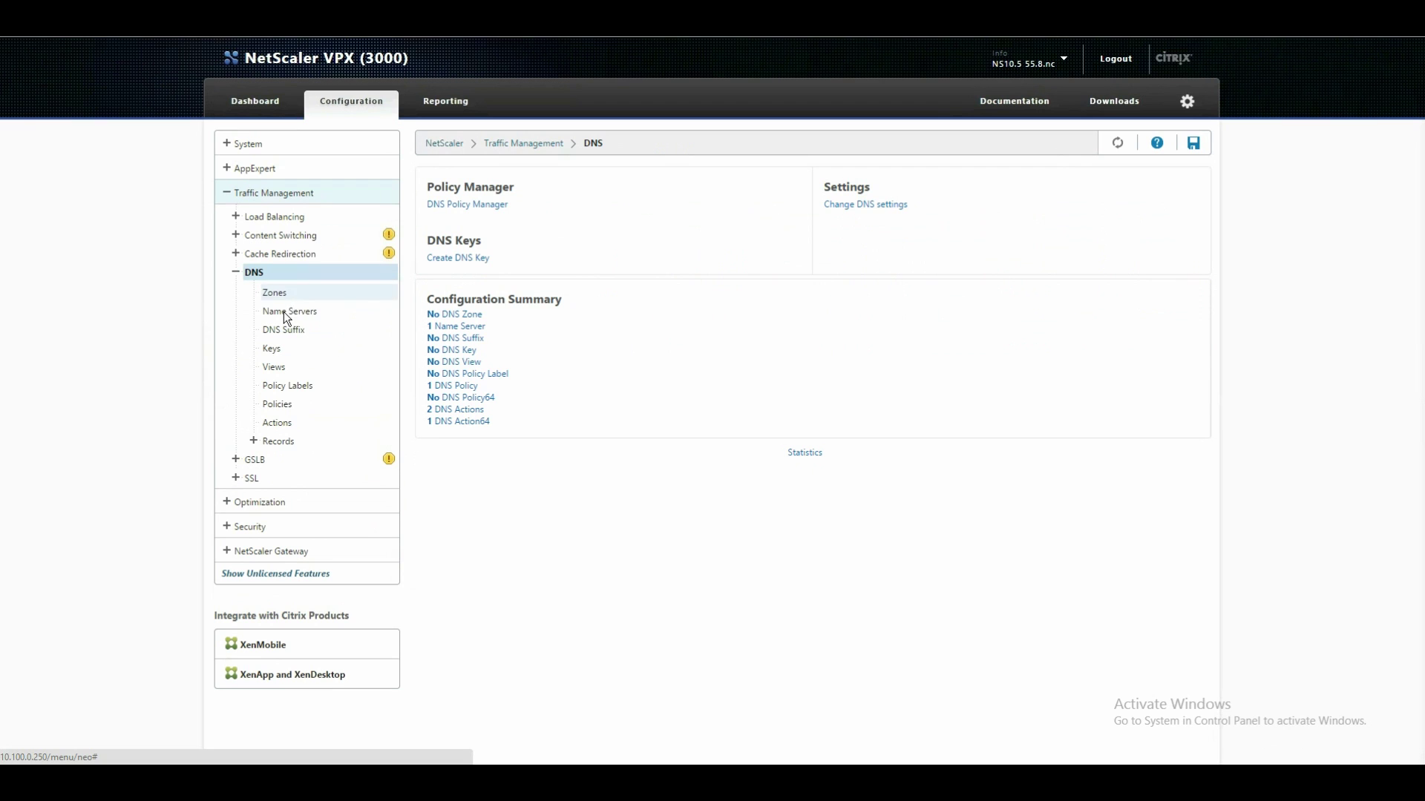
left_click(255, 440)
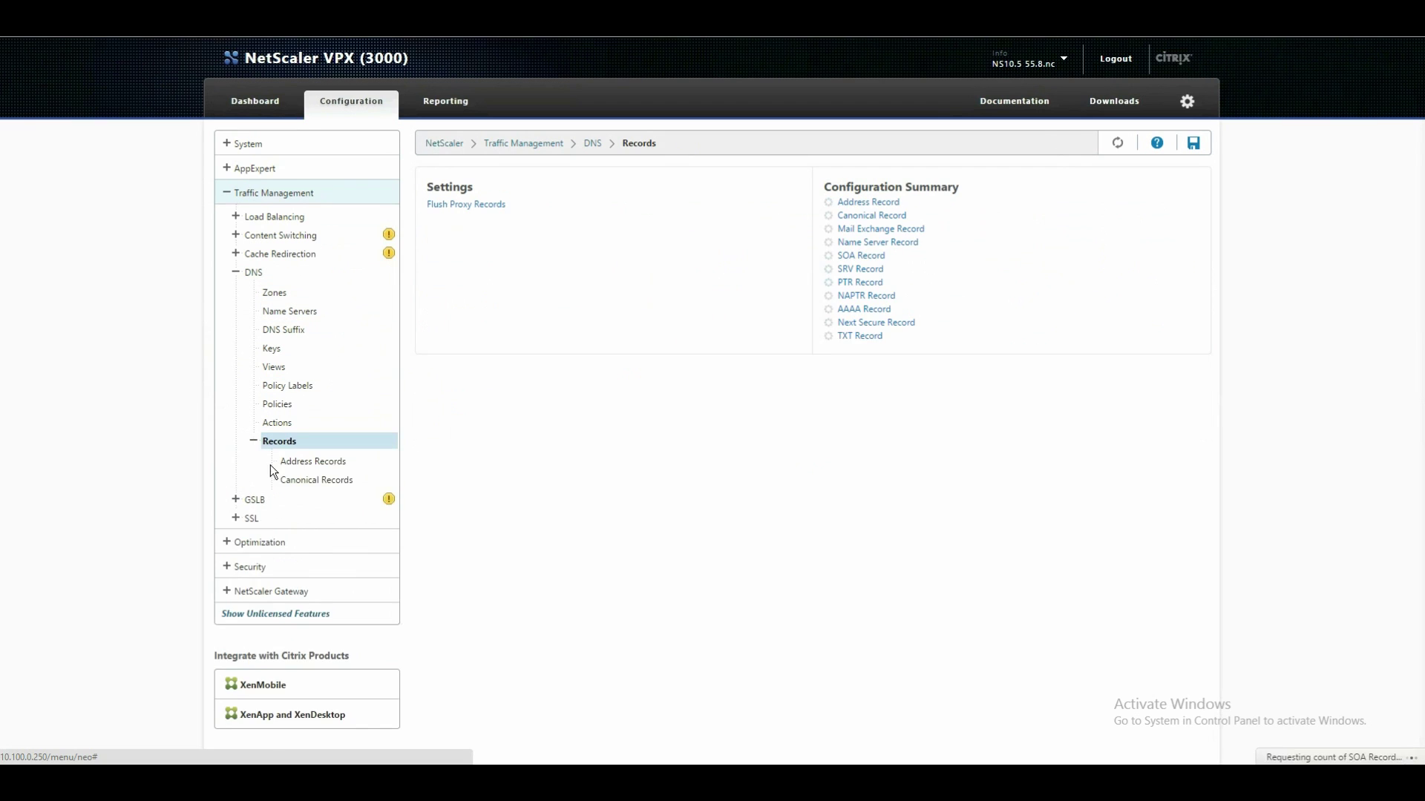
left_click(321, 463)
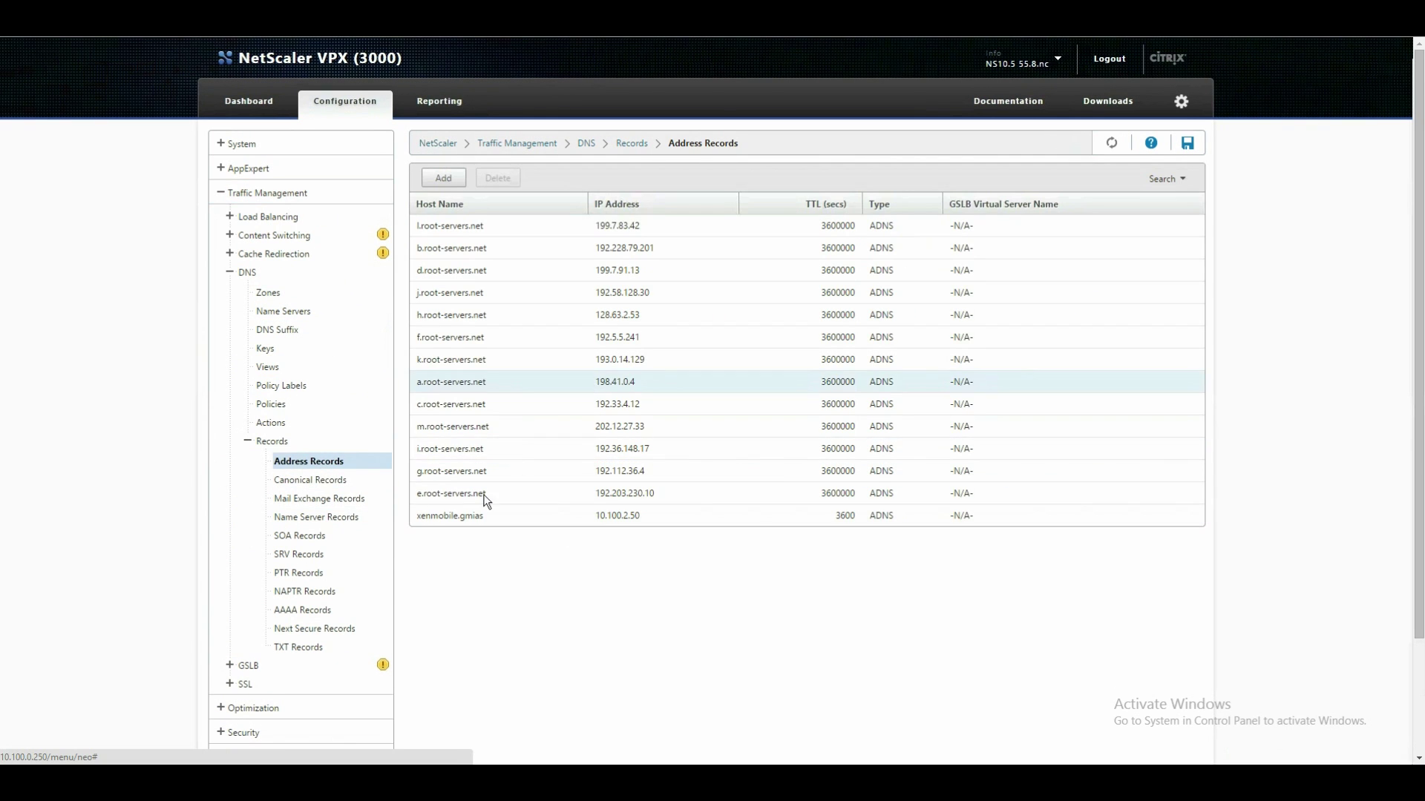
left_click(457, 516)
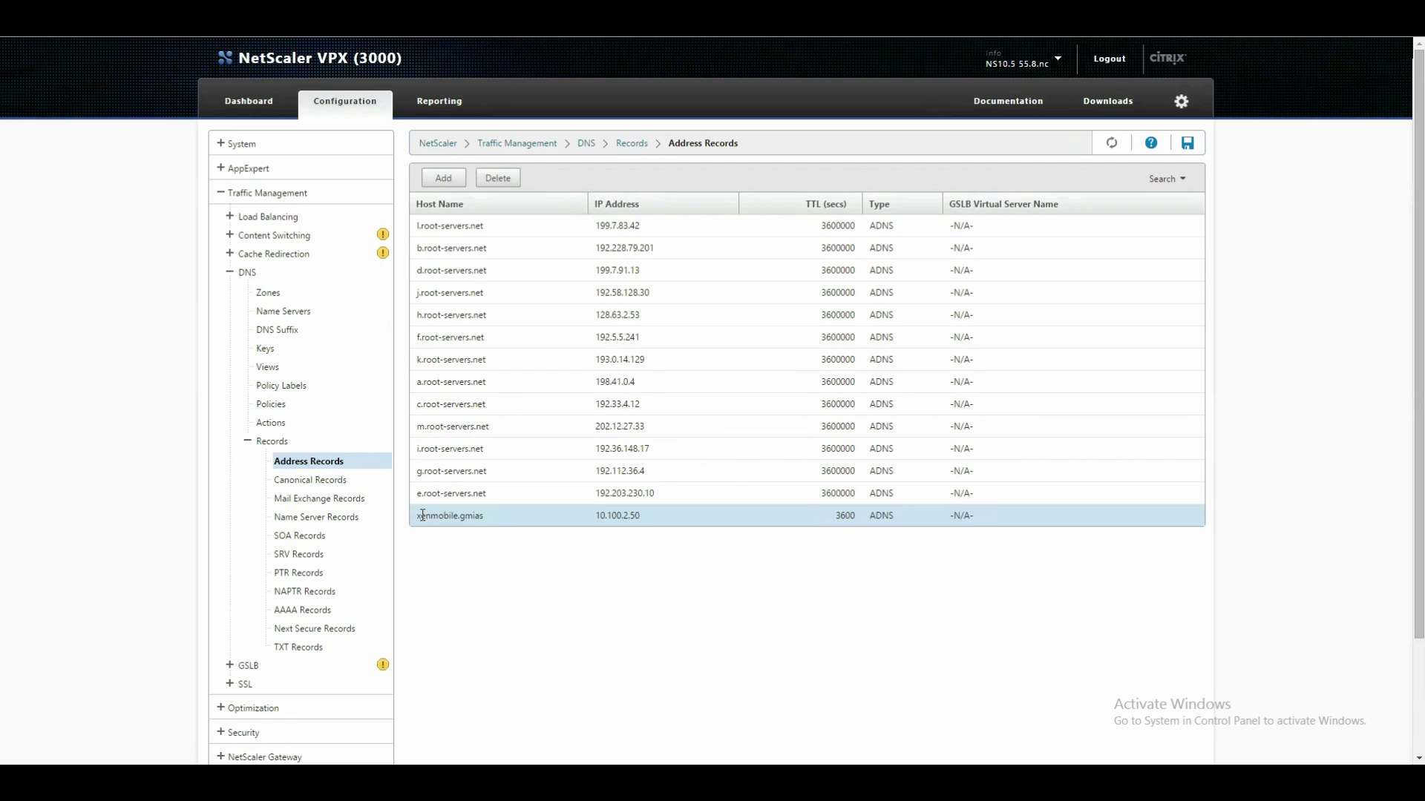
left_click(620, 517)
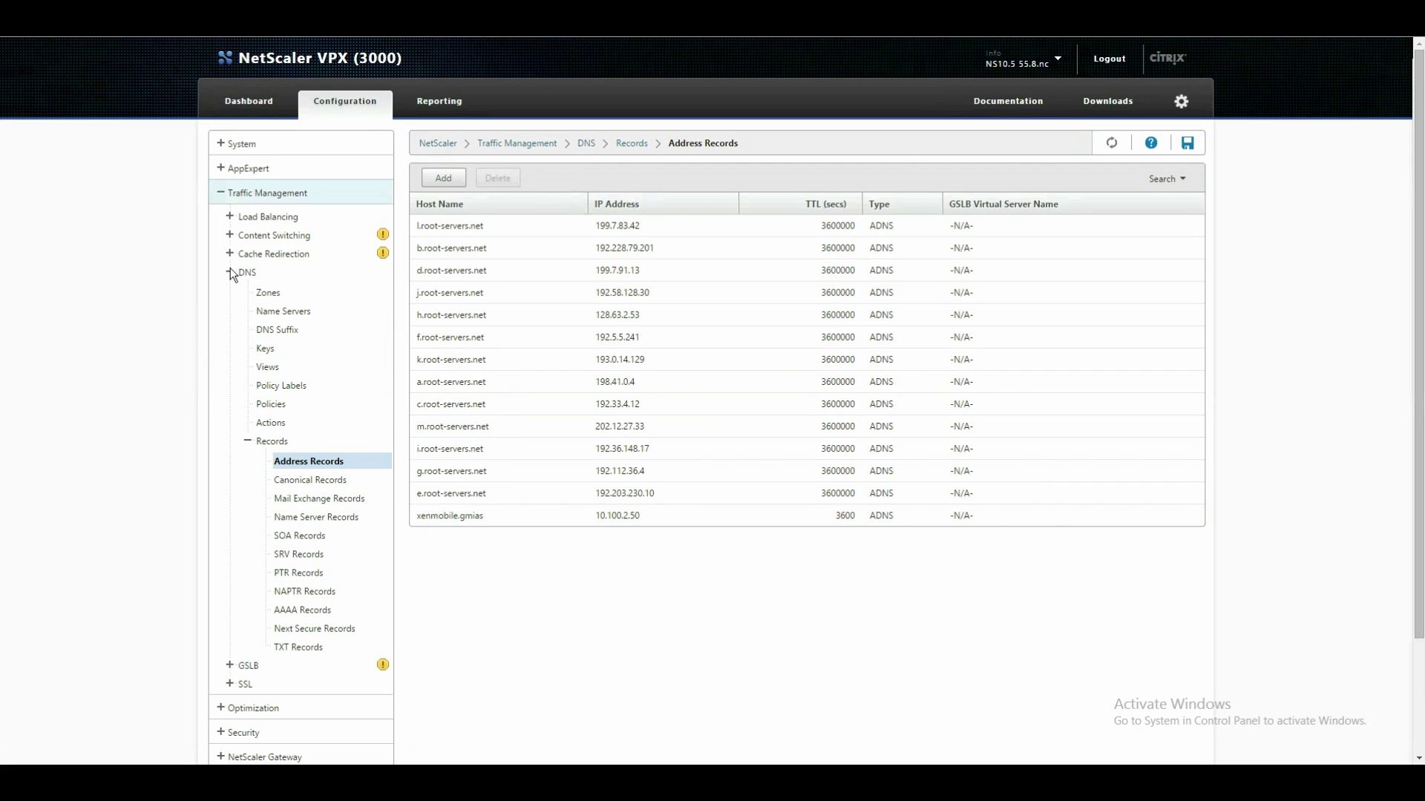
left_click(220, 192)
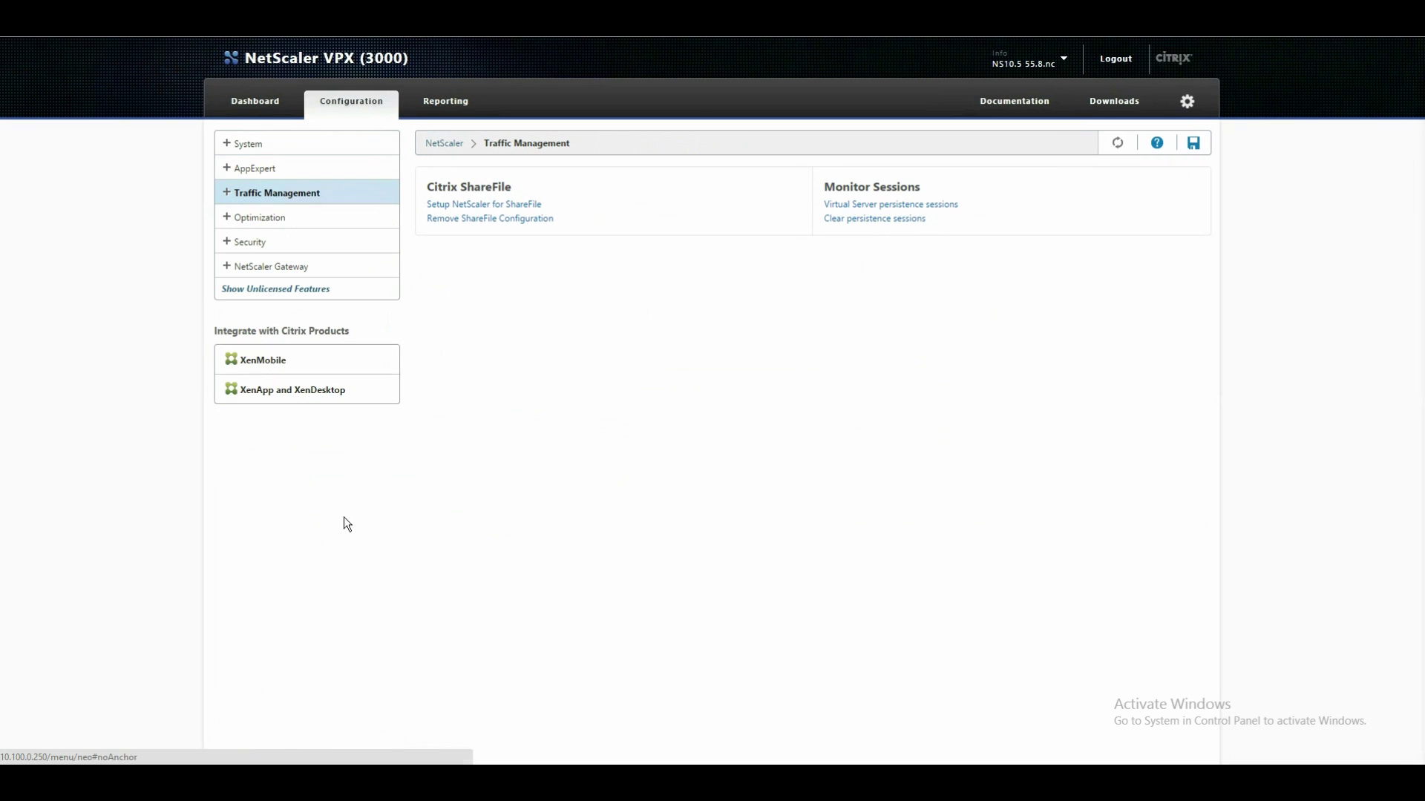
From NetScaler Gateway > Virtual Servers, open _XM_vsrv_xenmobileMAM_gmias_443 for editing.
left_click(227, 267)
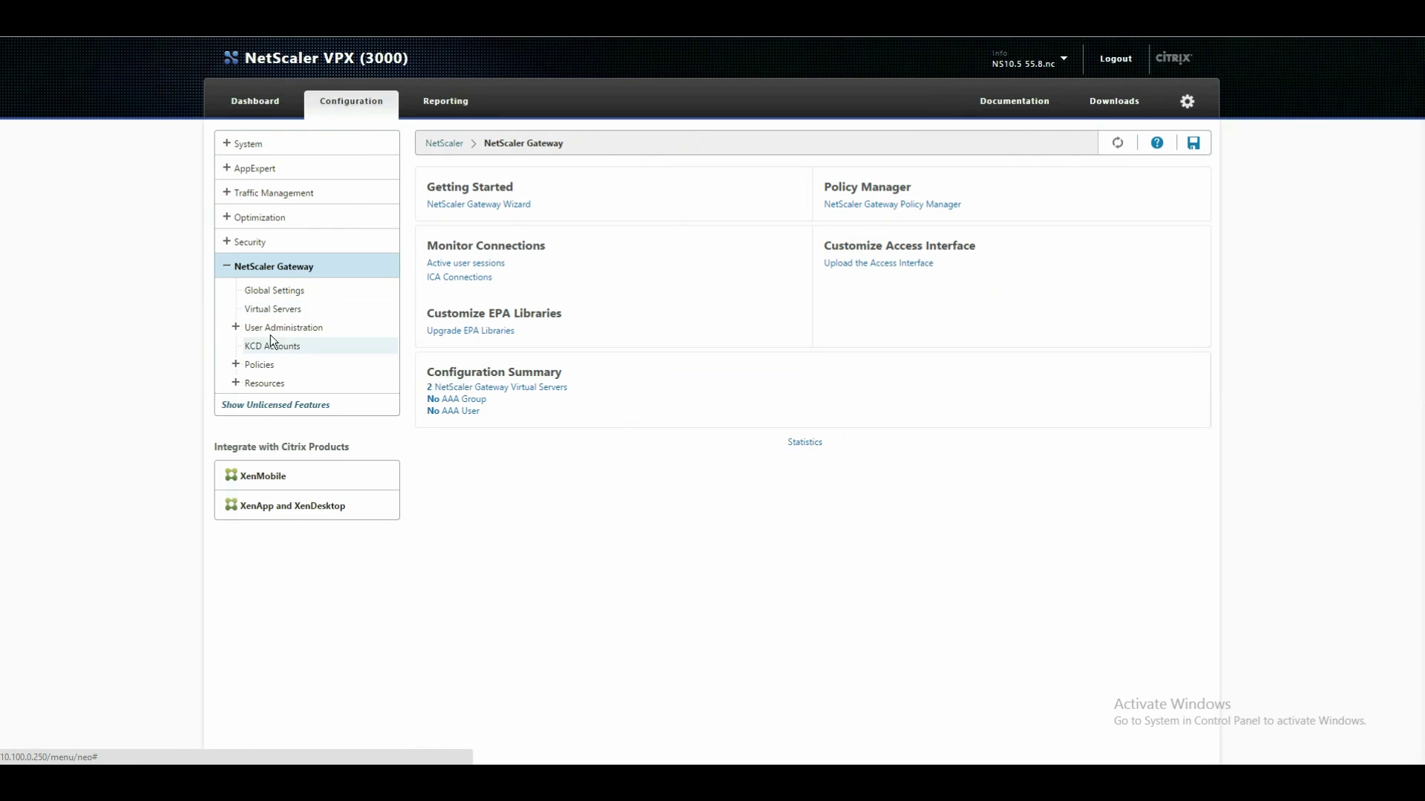
left_click(258, 309)
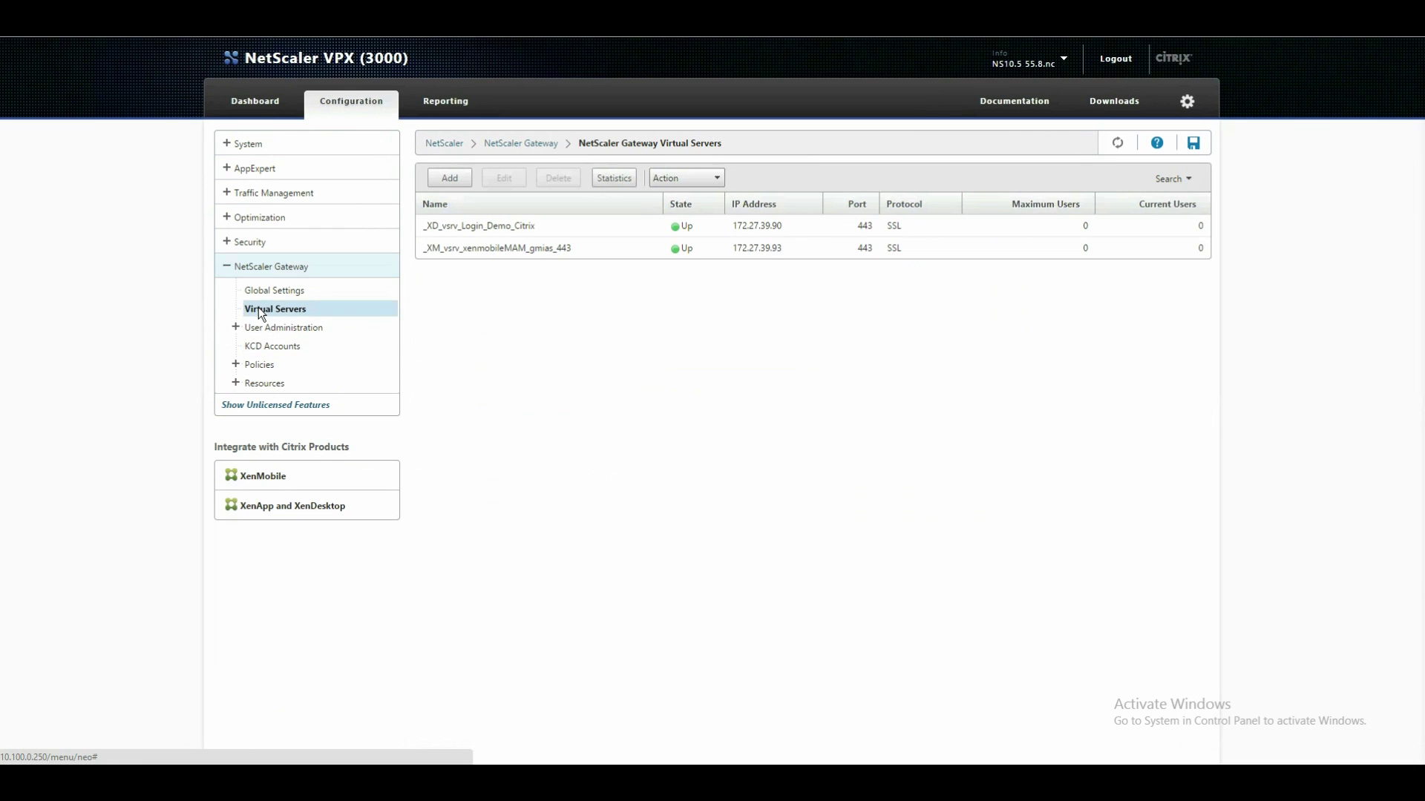
left_click(521, 253)
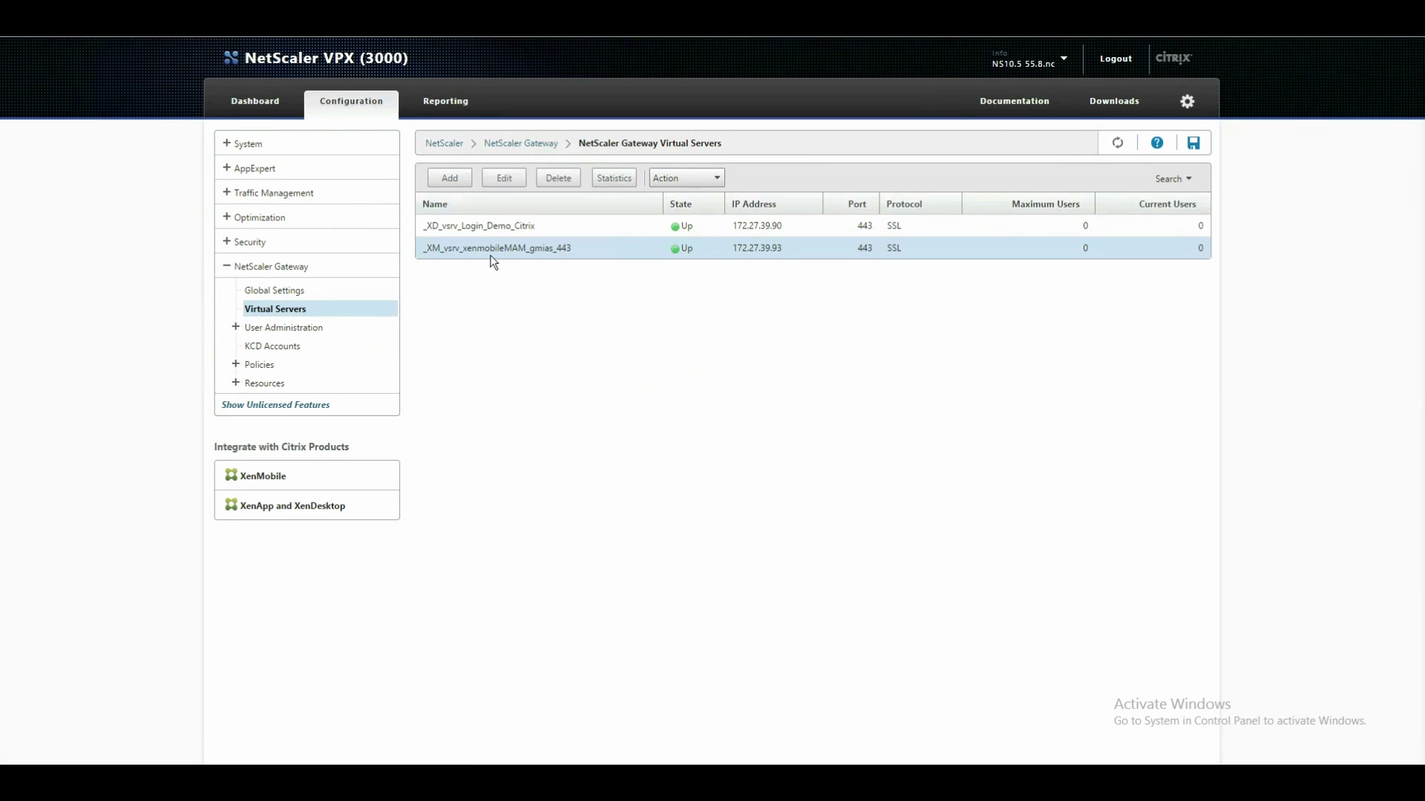
left_click(512, 180)
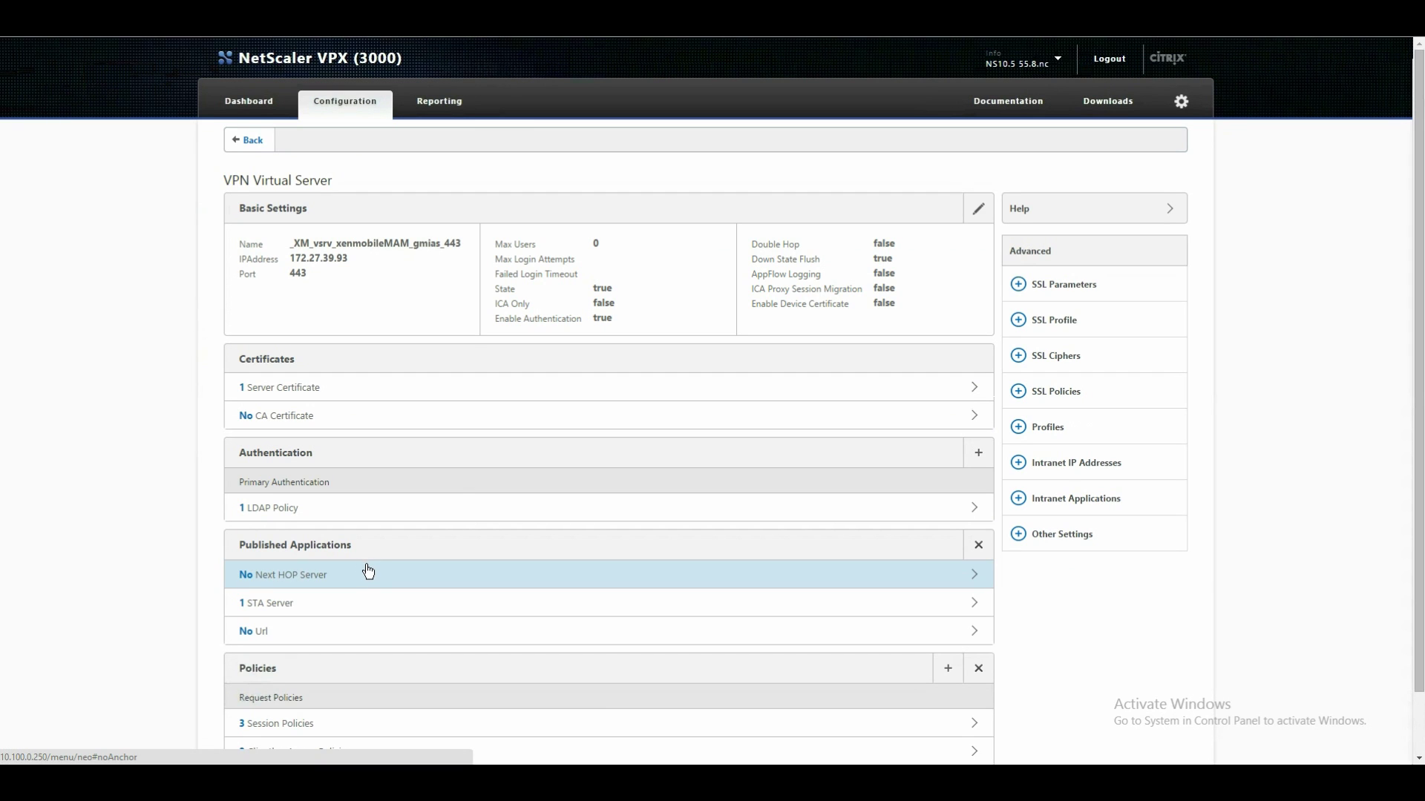
left_click(353, 596)
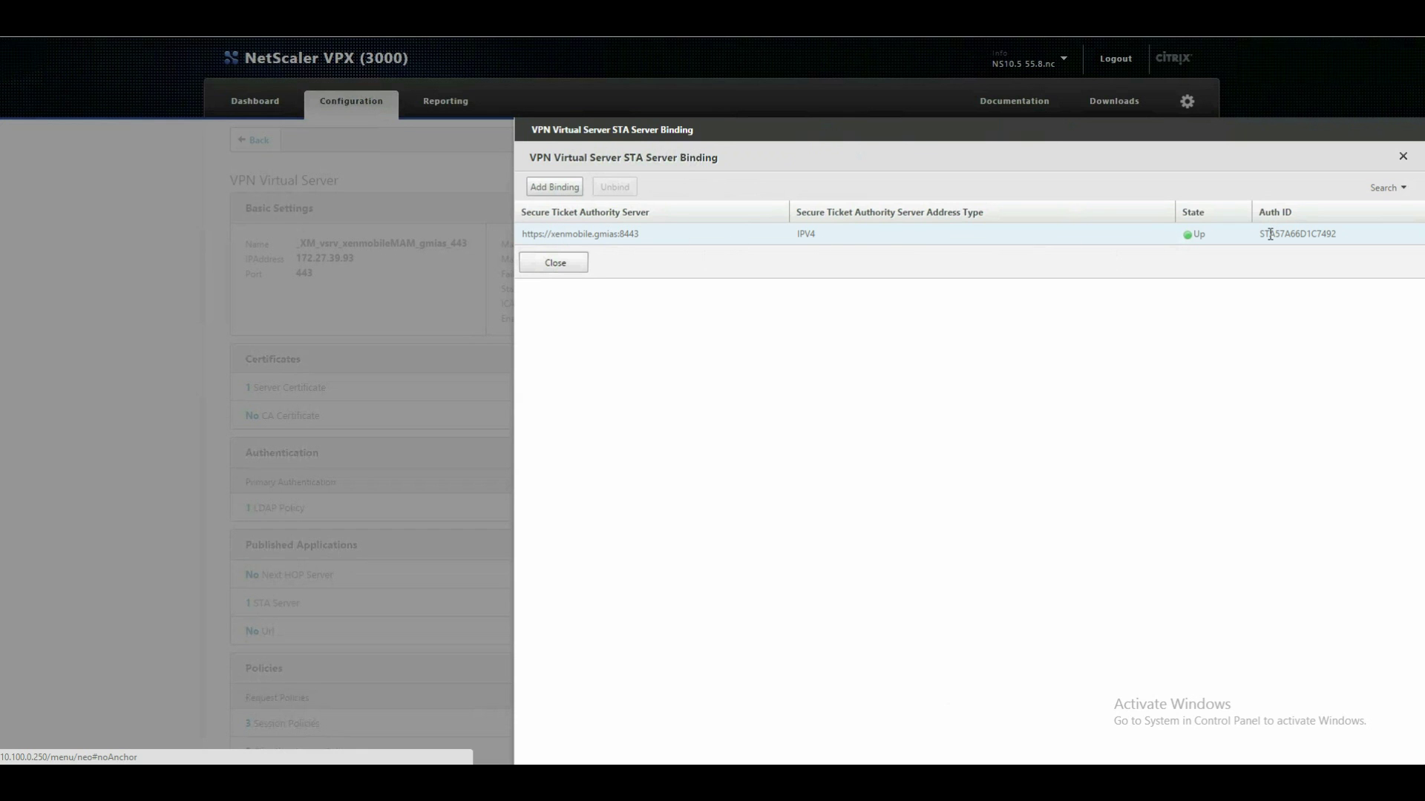
left_click(566, 264)
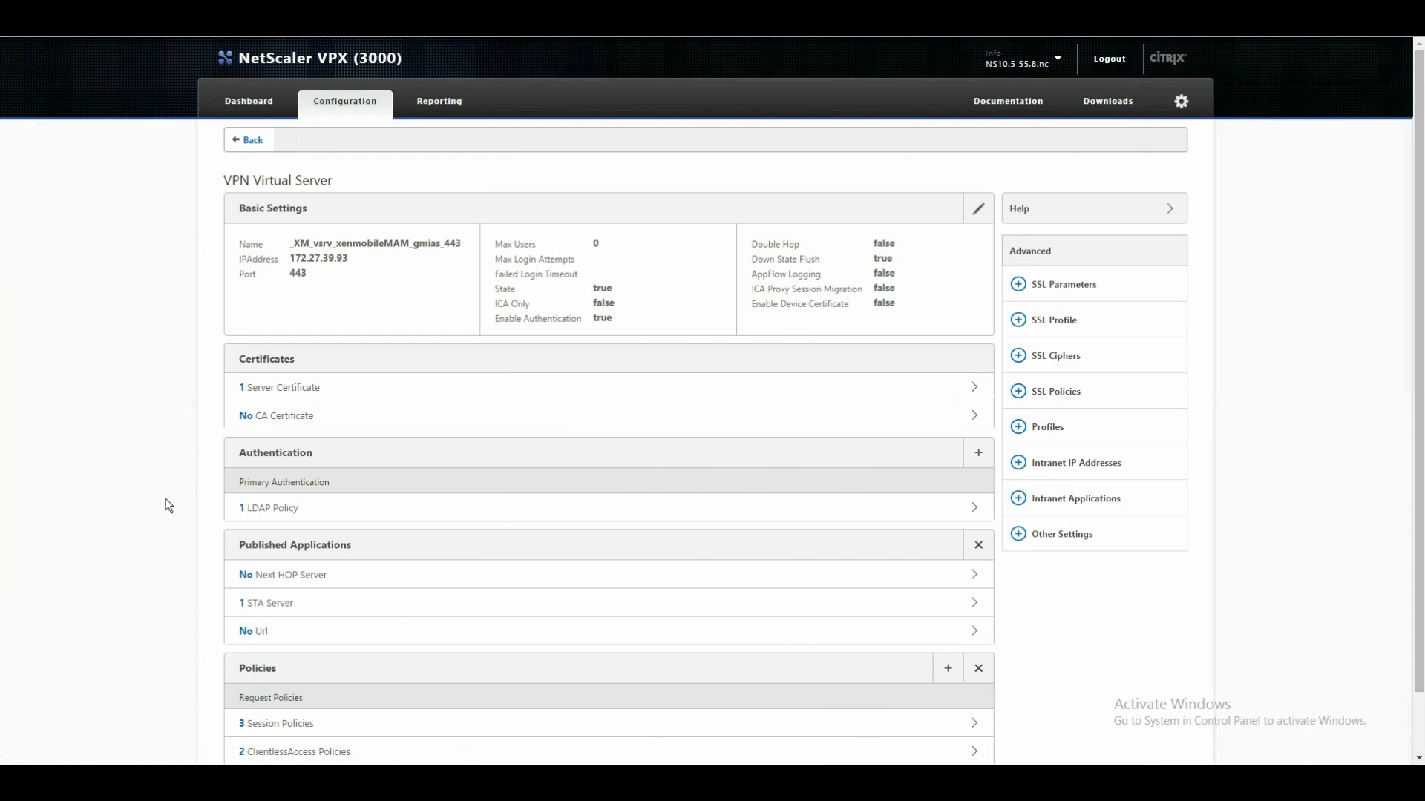
scroll(178, 573, "down", 1)
left_click(300, 654)
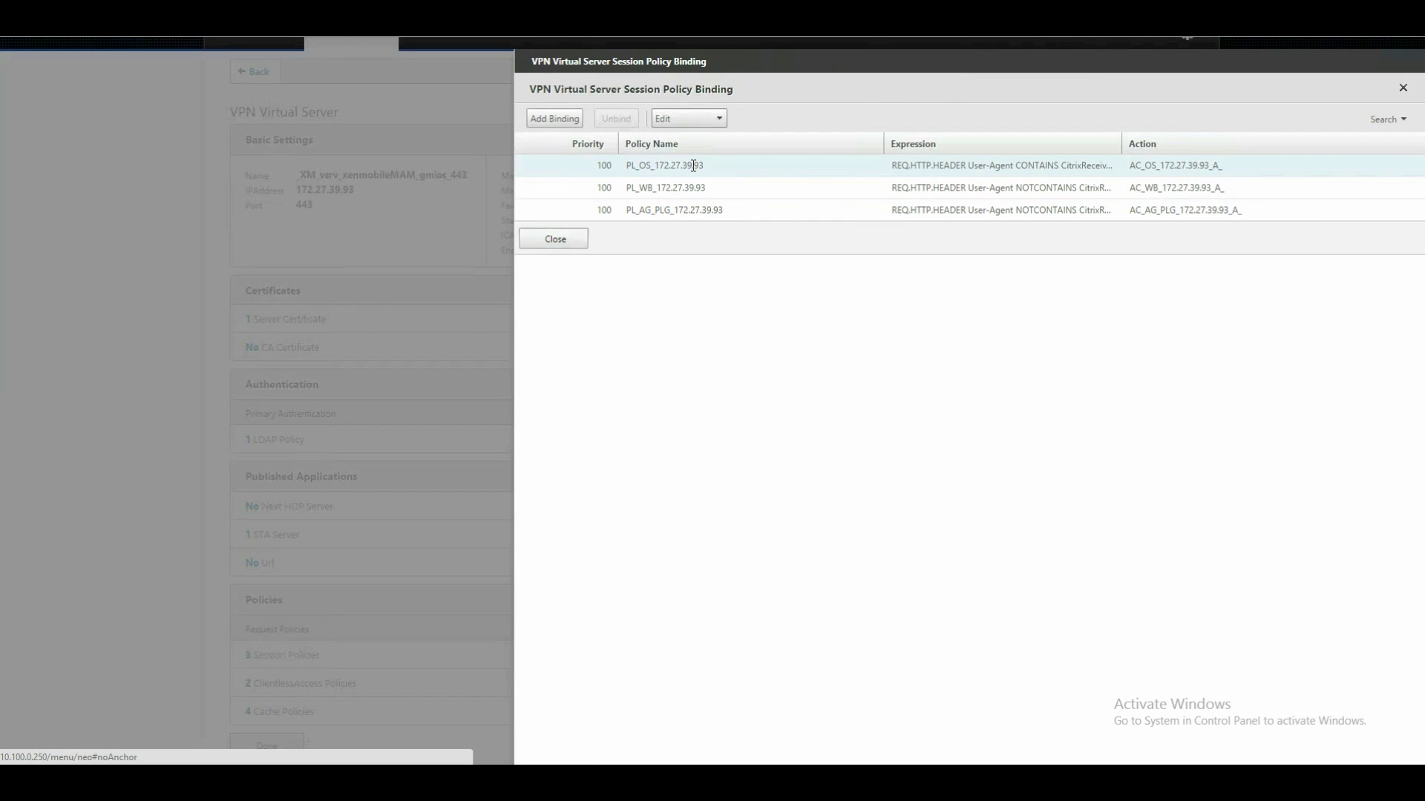
Inspect the PL_OS session action's published applications and client experience settings, closing it unchanged.
left_click(706, 165)
left_click(702, 120)
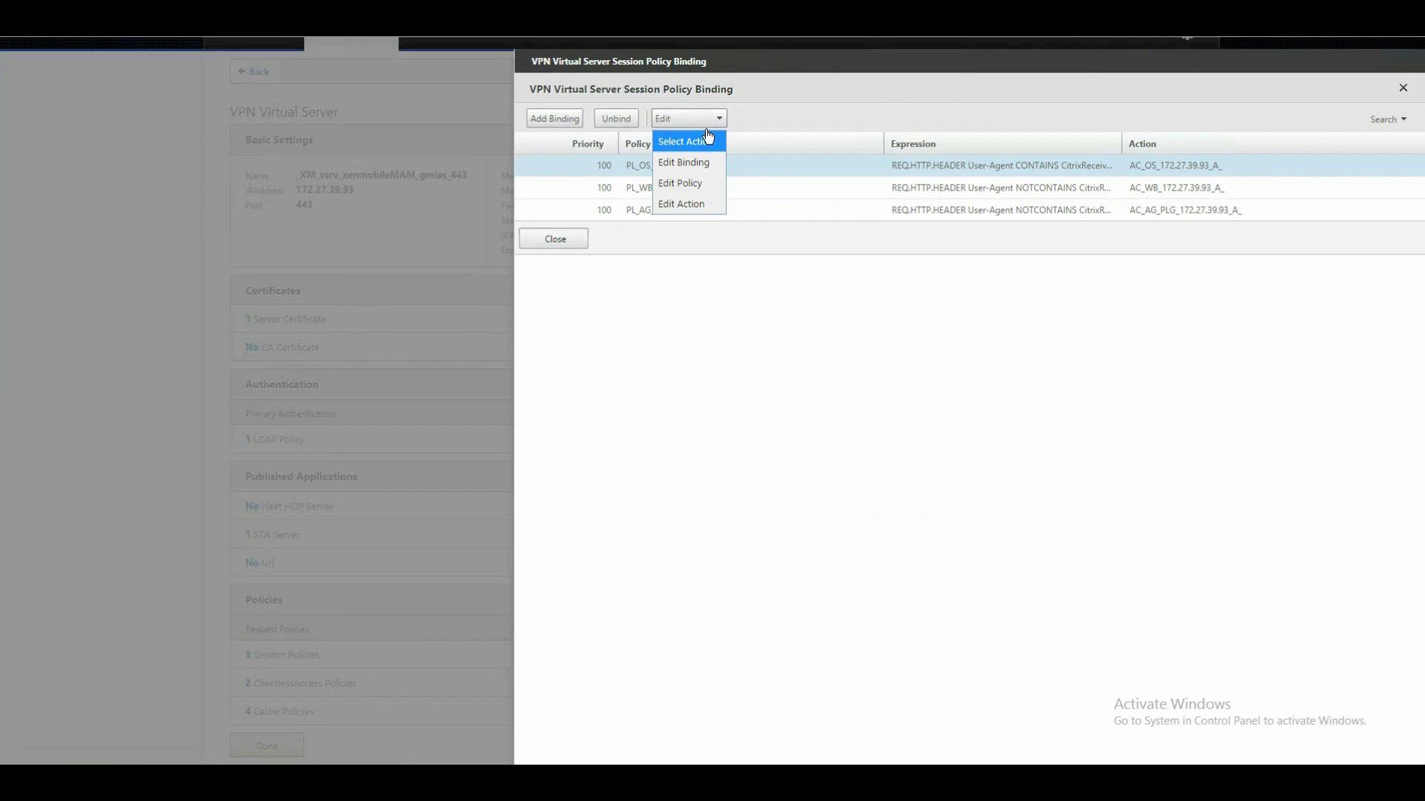
left_click(692, 202)
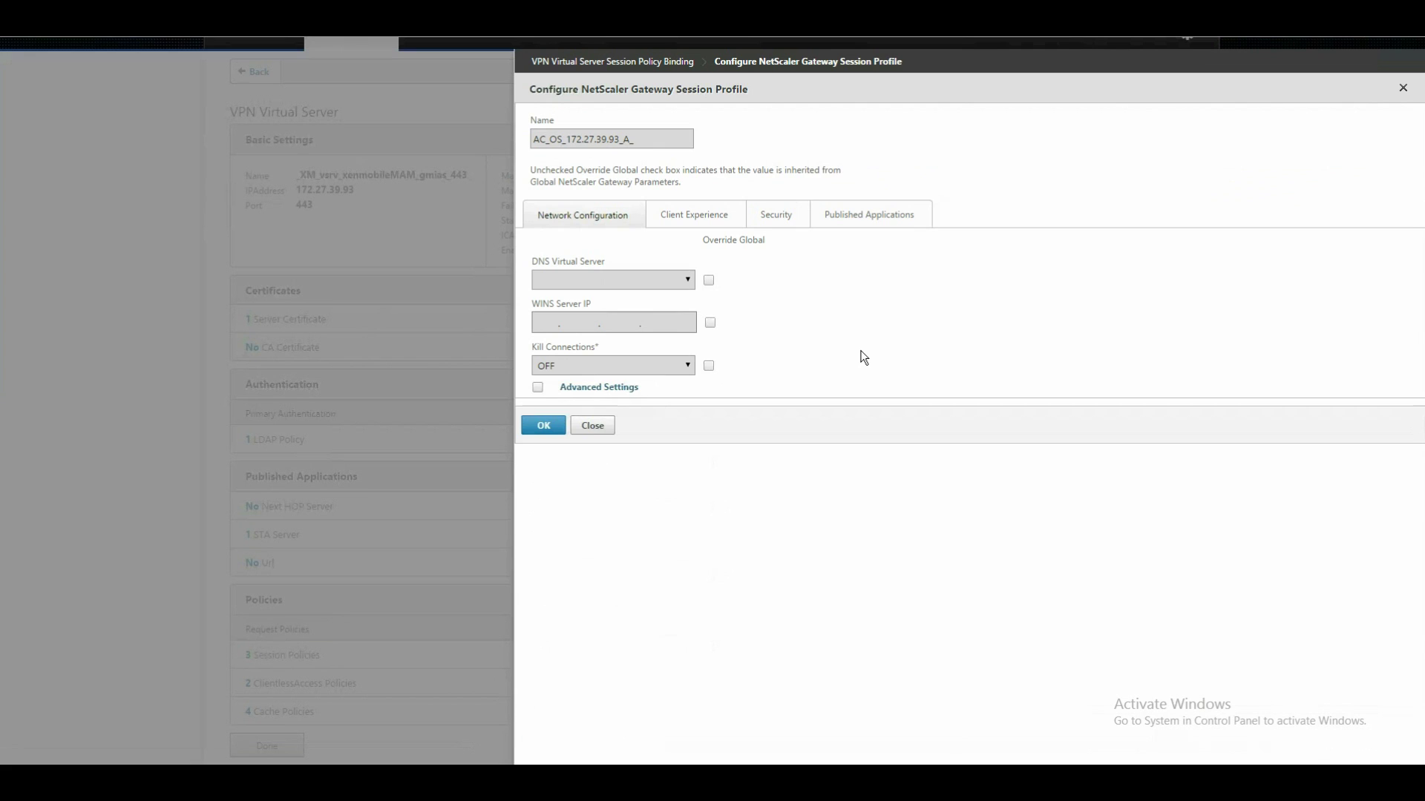
left_click(844, 219)
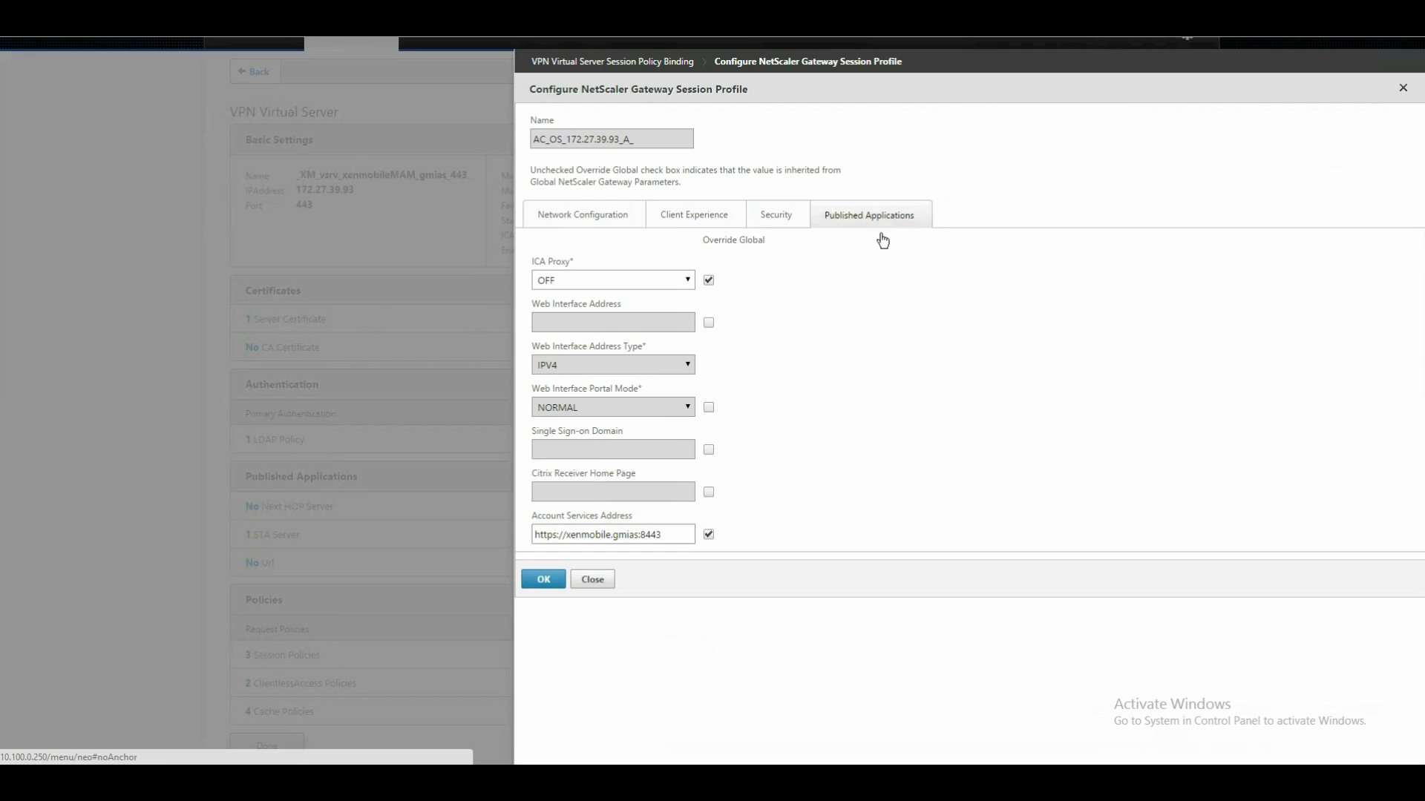
left_click_drag(662, 535, 568, 535)
left_click(667, 541)
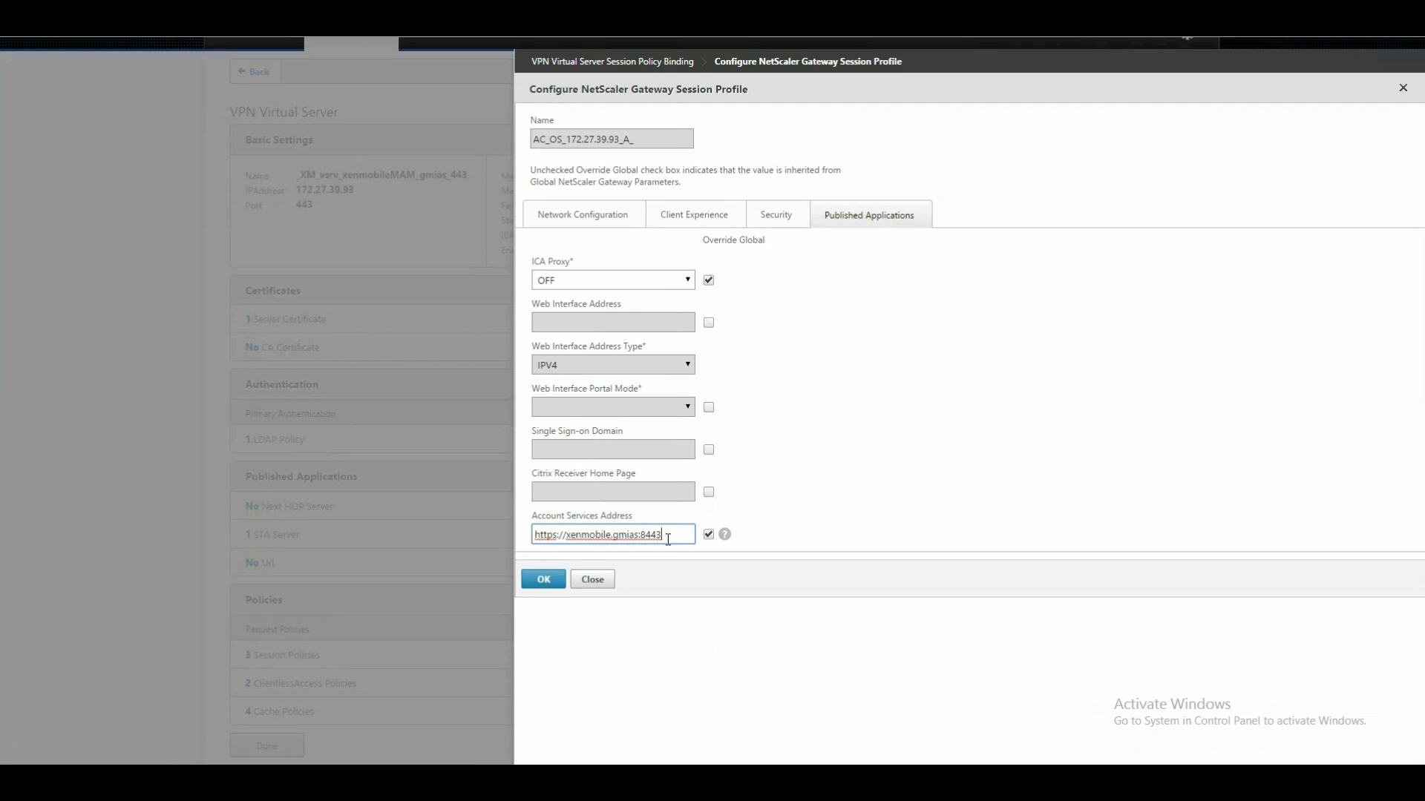
left_click(701, 214)
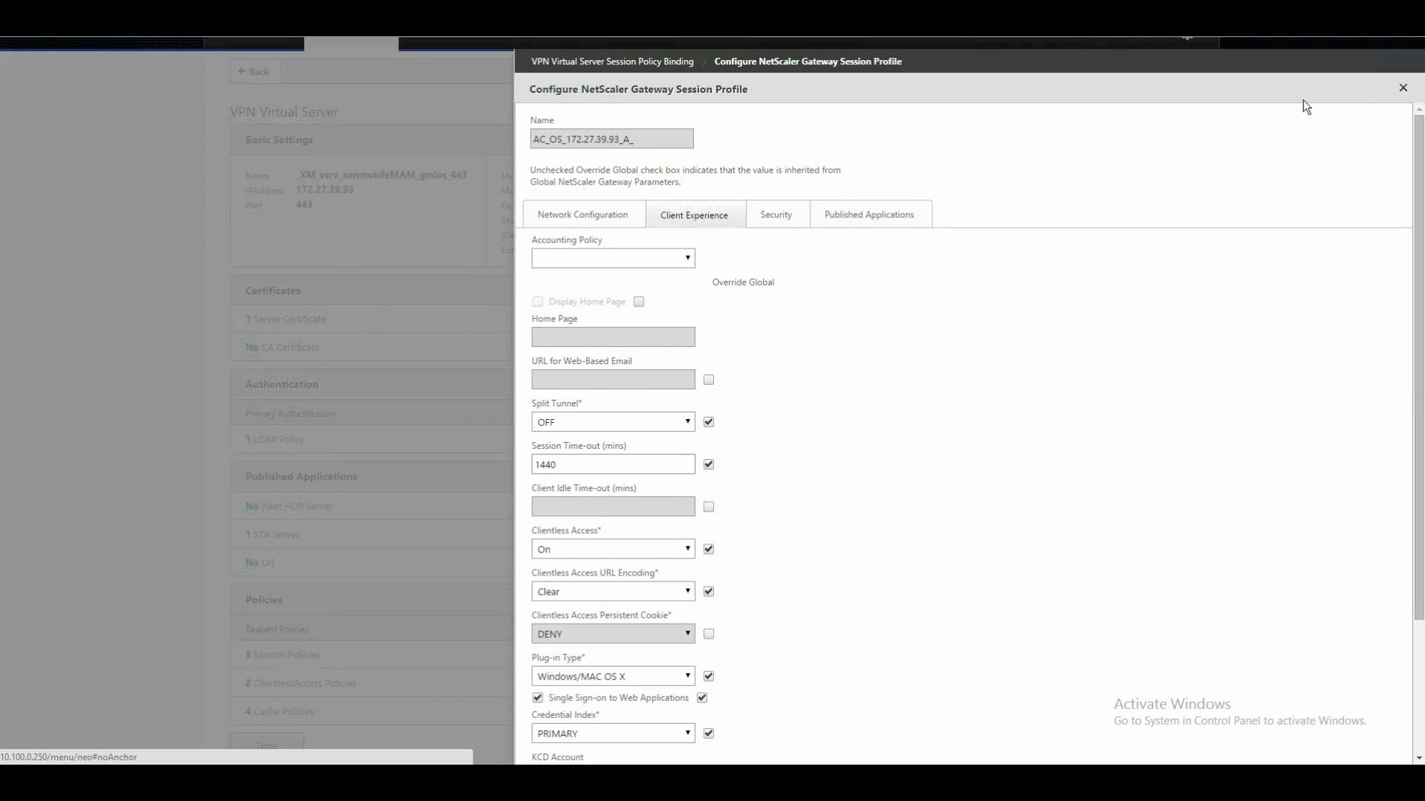
left_click(1403, 89)
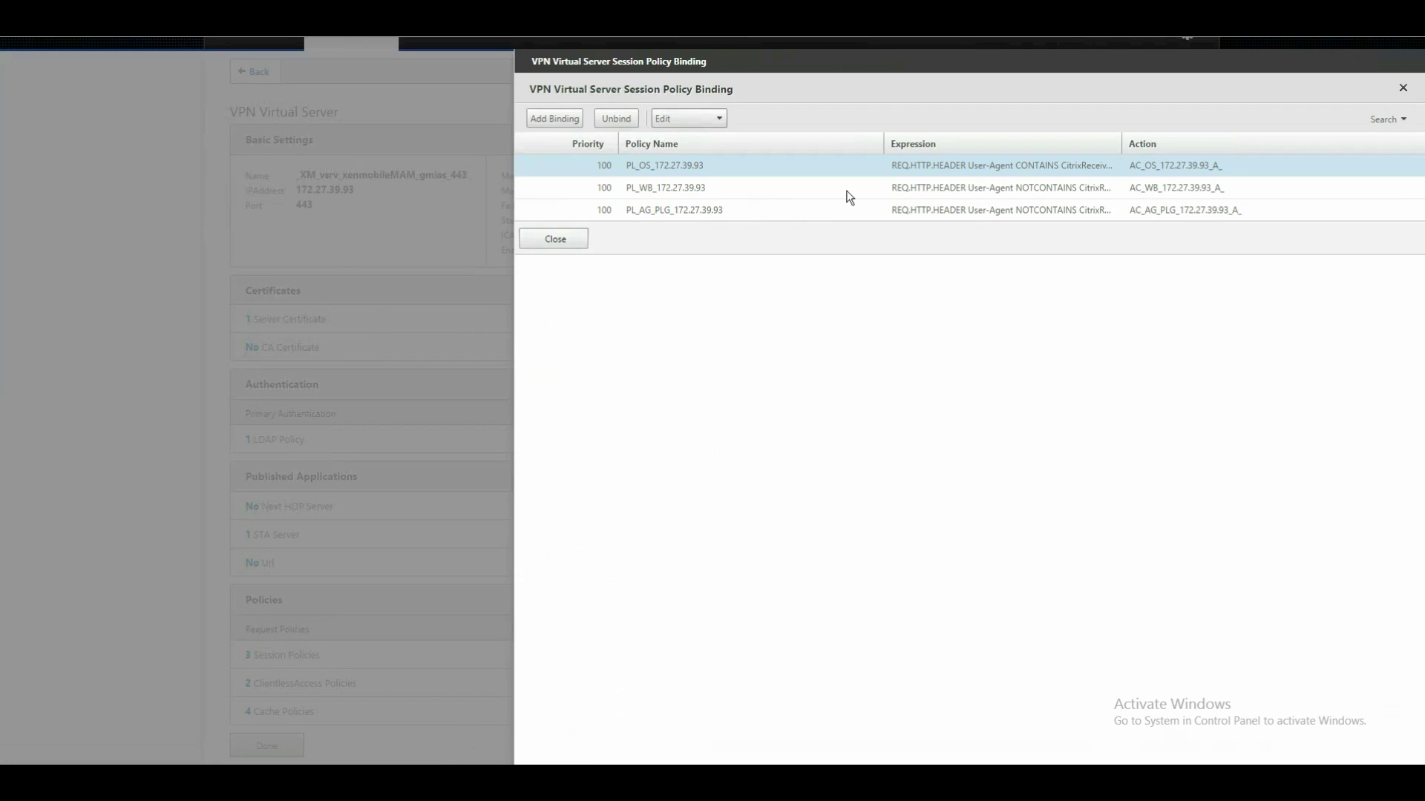
Inspect the PL_WB session action's StoreWeb Web Interface Address, closing it unchanged.
left_click(683, 190)
left_click(706, 118)
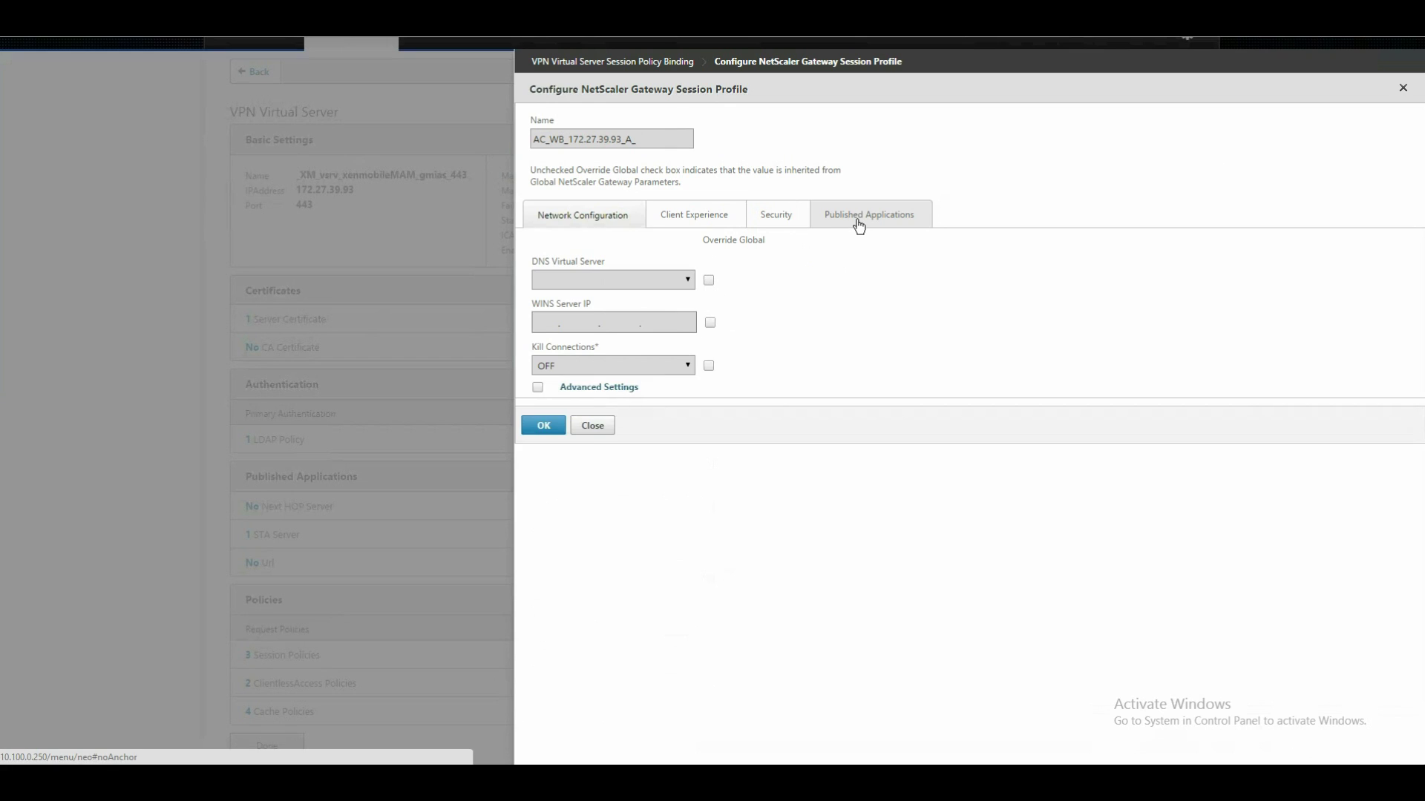
left_click_drag(594, 323, 618, 323)
left_click_drag(720, 331, 758, 327)
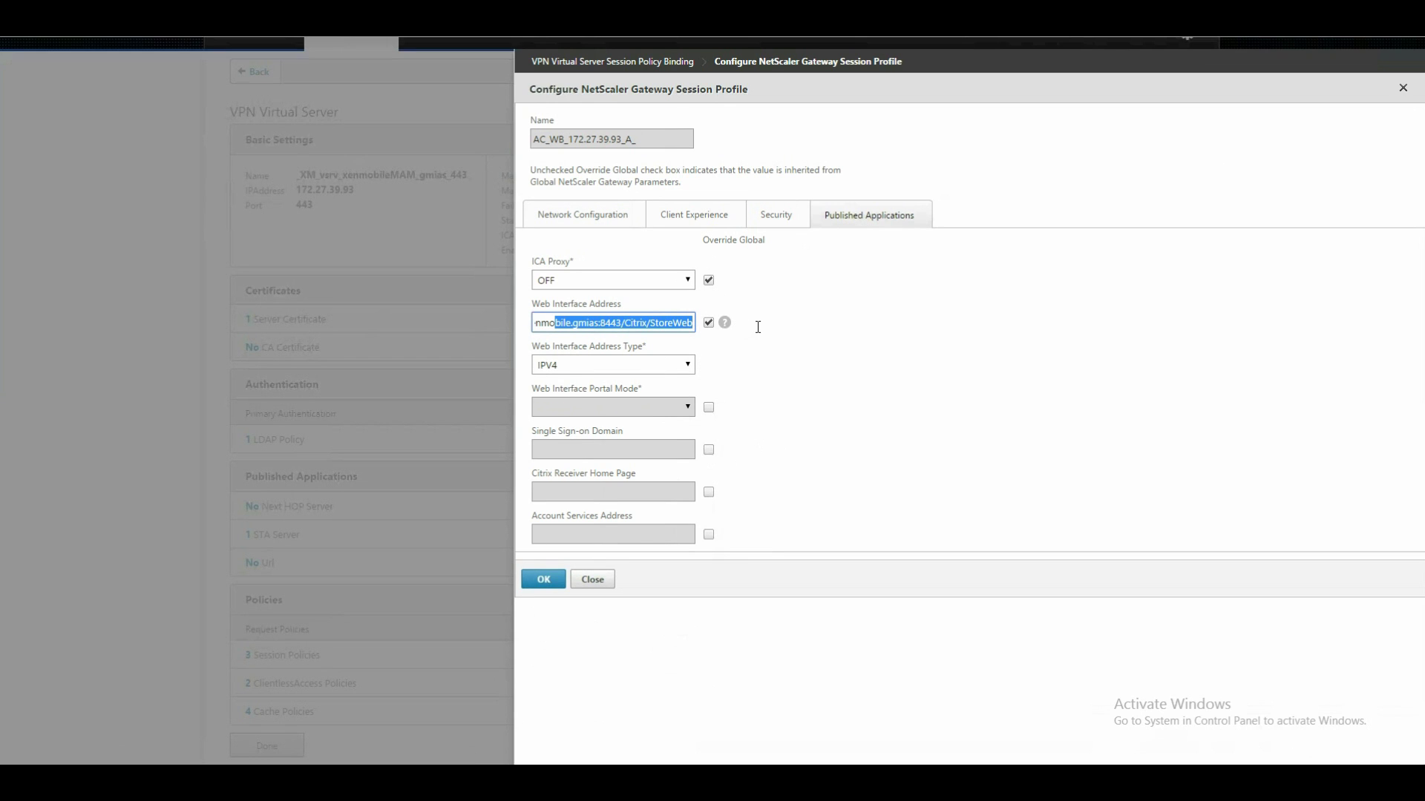
left_click(640, 322)
left_click_drag(623, 322, 716, 324)
left_click(664, 325)
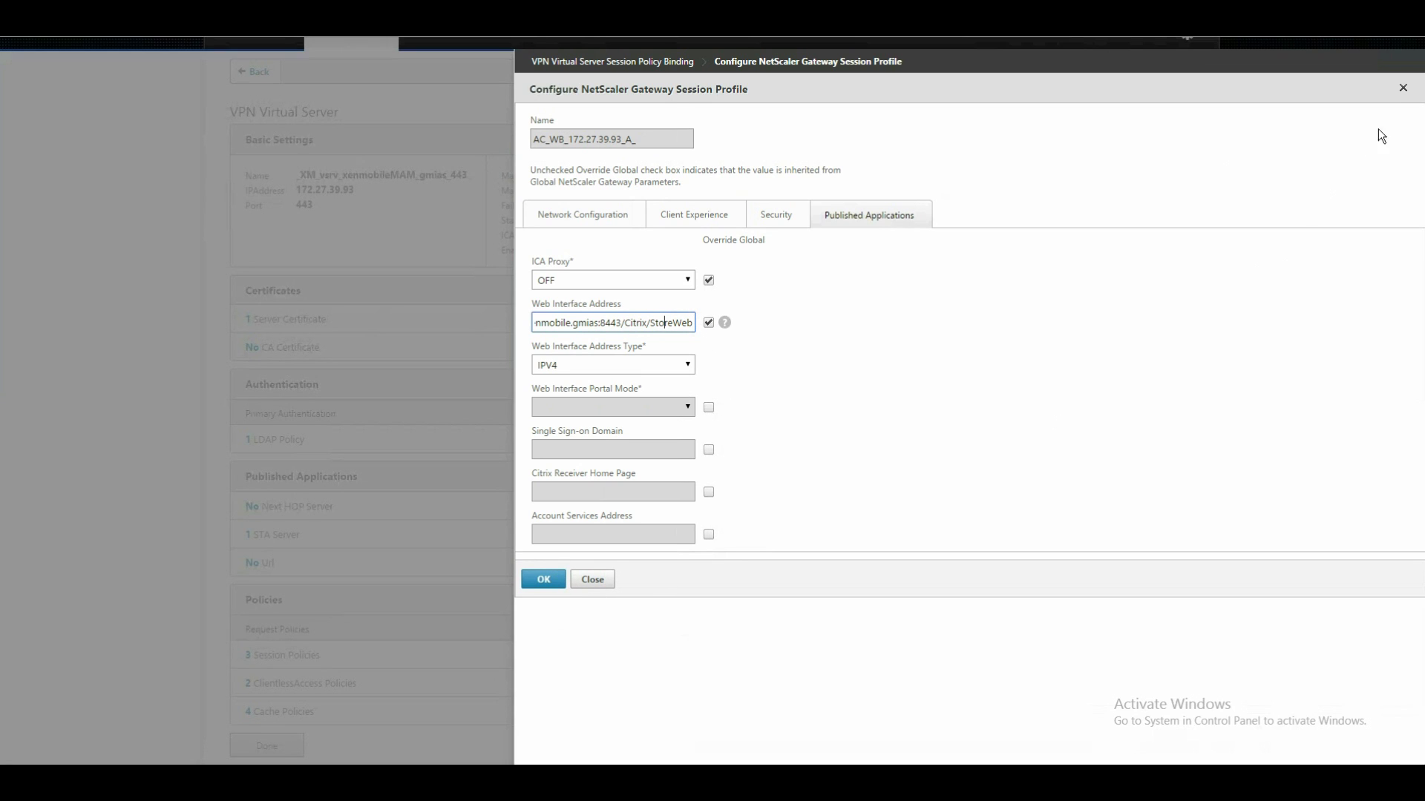
left_click(1403, 88)
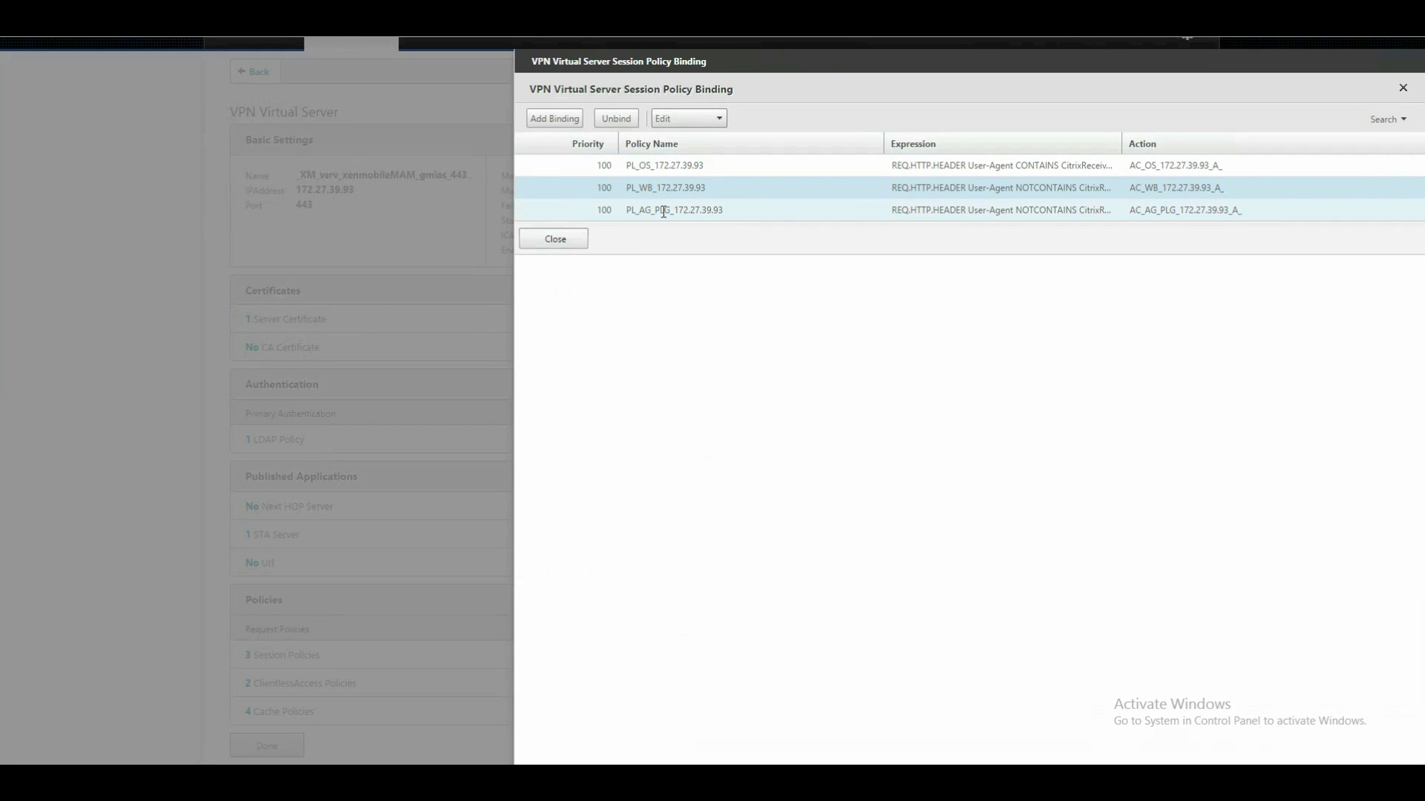
Look over the PL_AG_PLG and PL_WB policies, then close the session policy binding list.
left_click(705, 216)
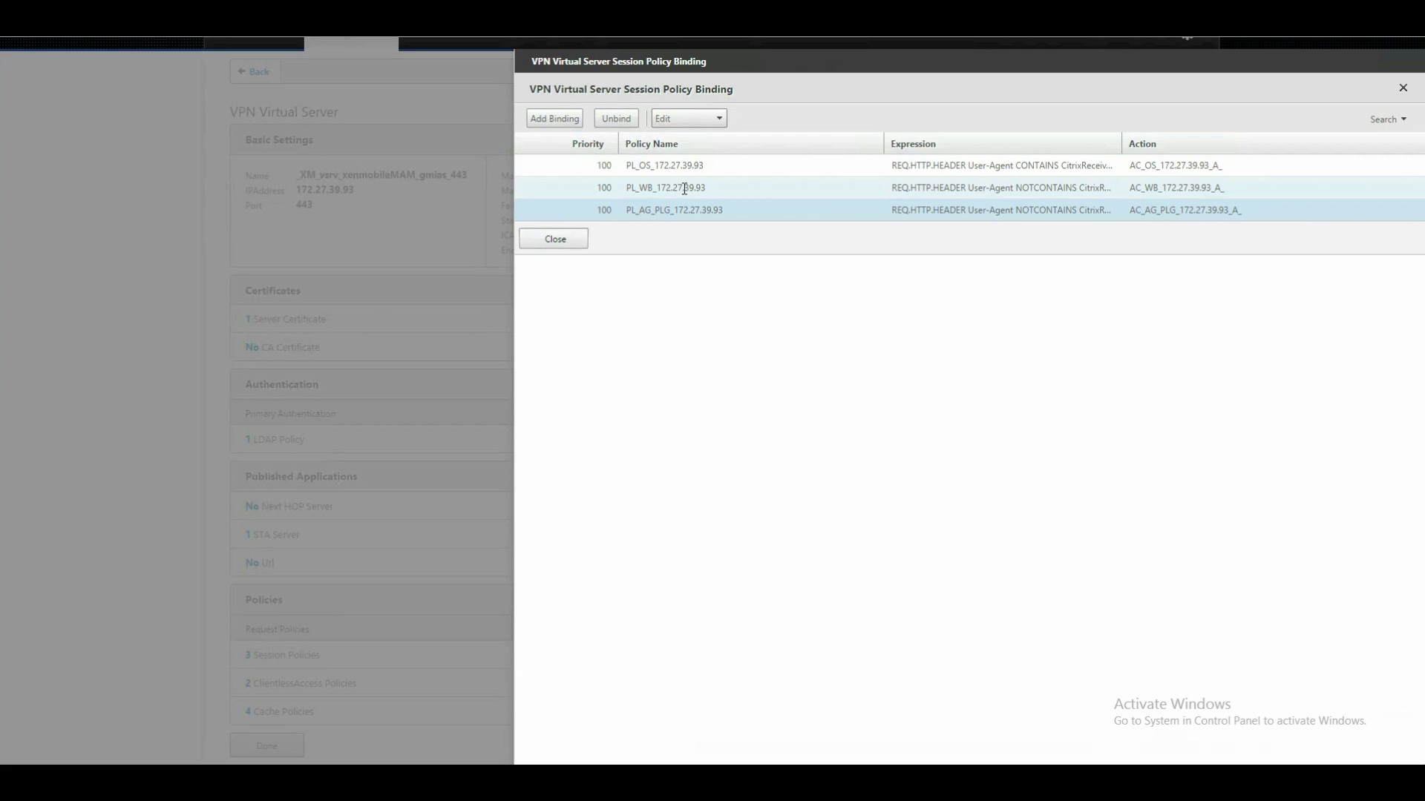
left_click(685, 188)
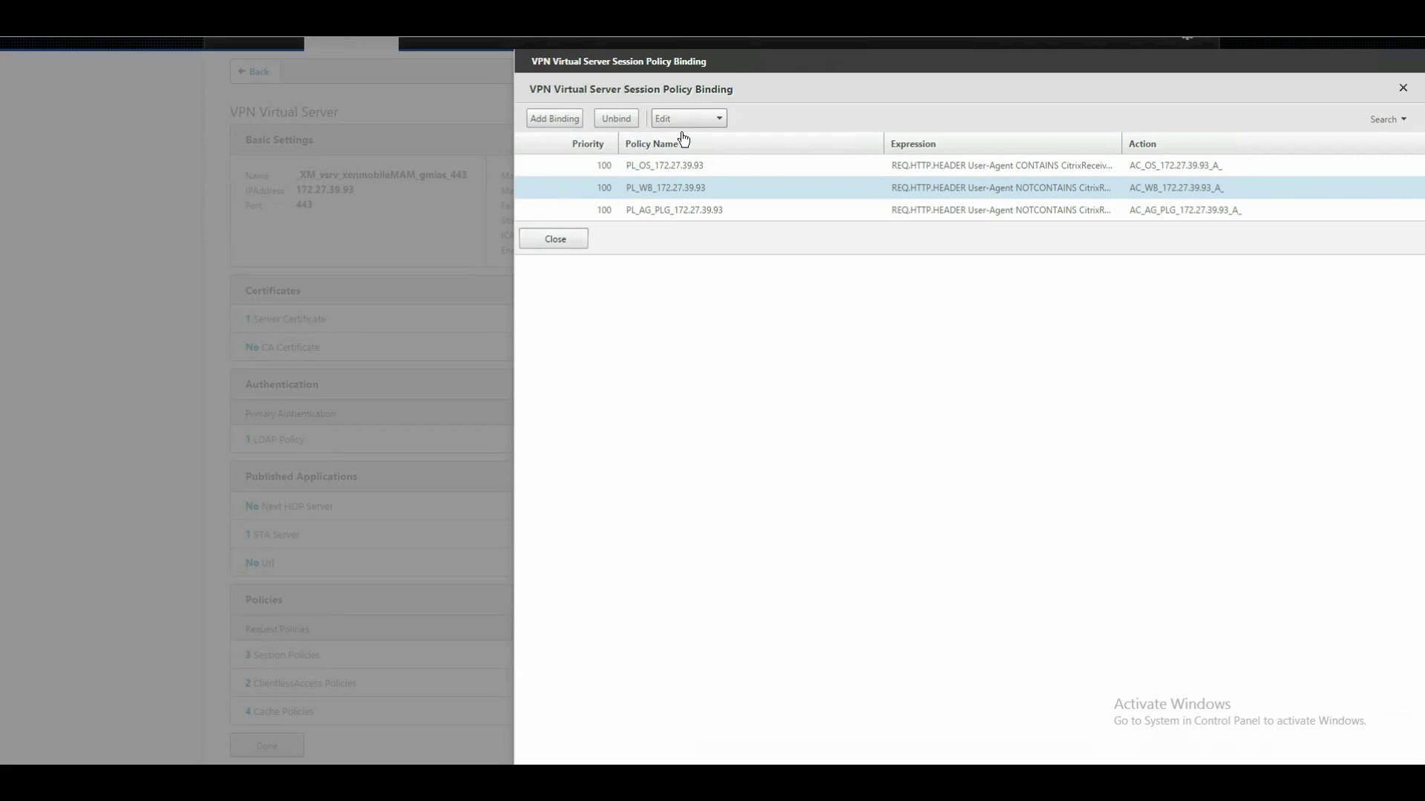
left_click(580, 238)
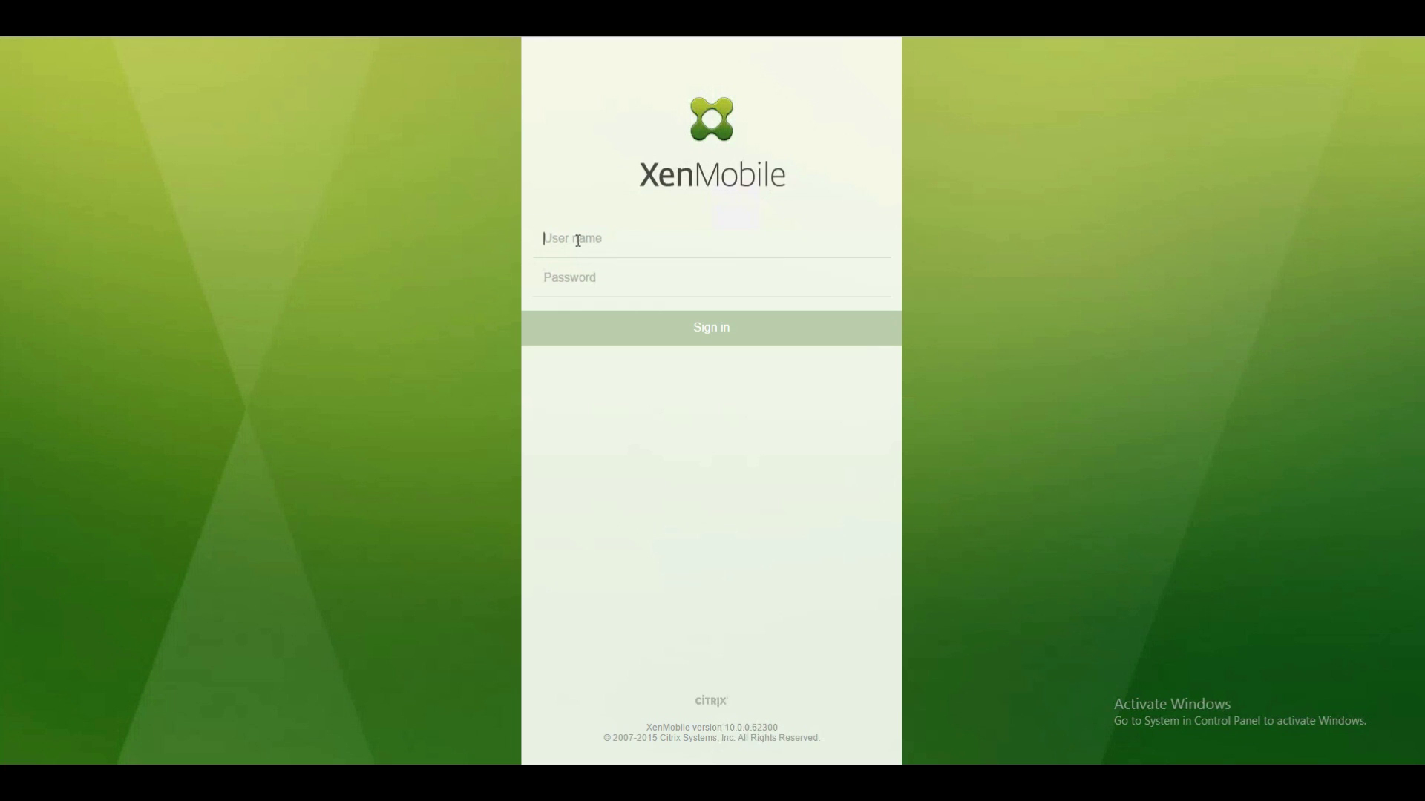
Sign in to the XenMobile console with the admin username and password.
type("XMAdmin")
key("Tab")
type("pass")
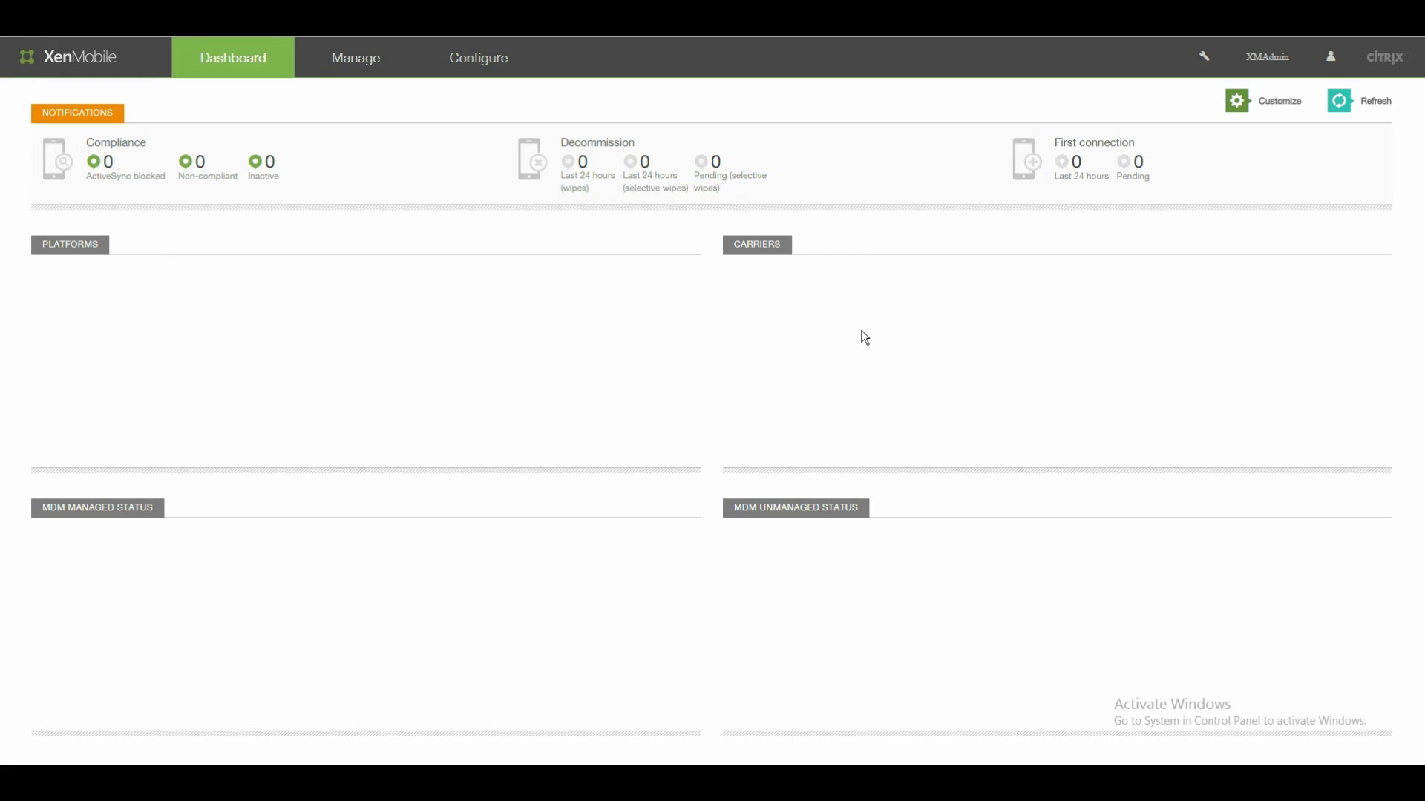
Go to Configure > Settings > More > NetScaler Gateway.
left_click(477, 59)
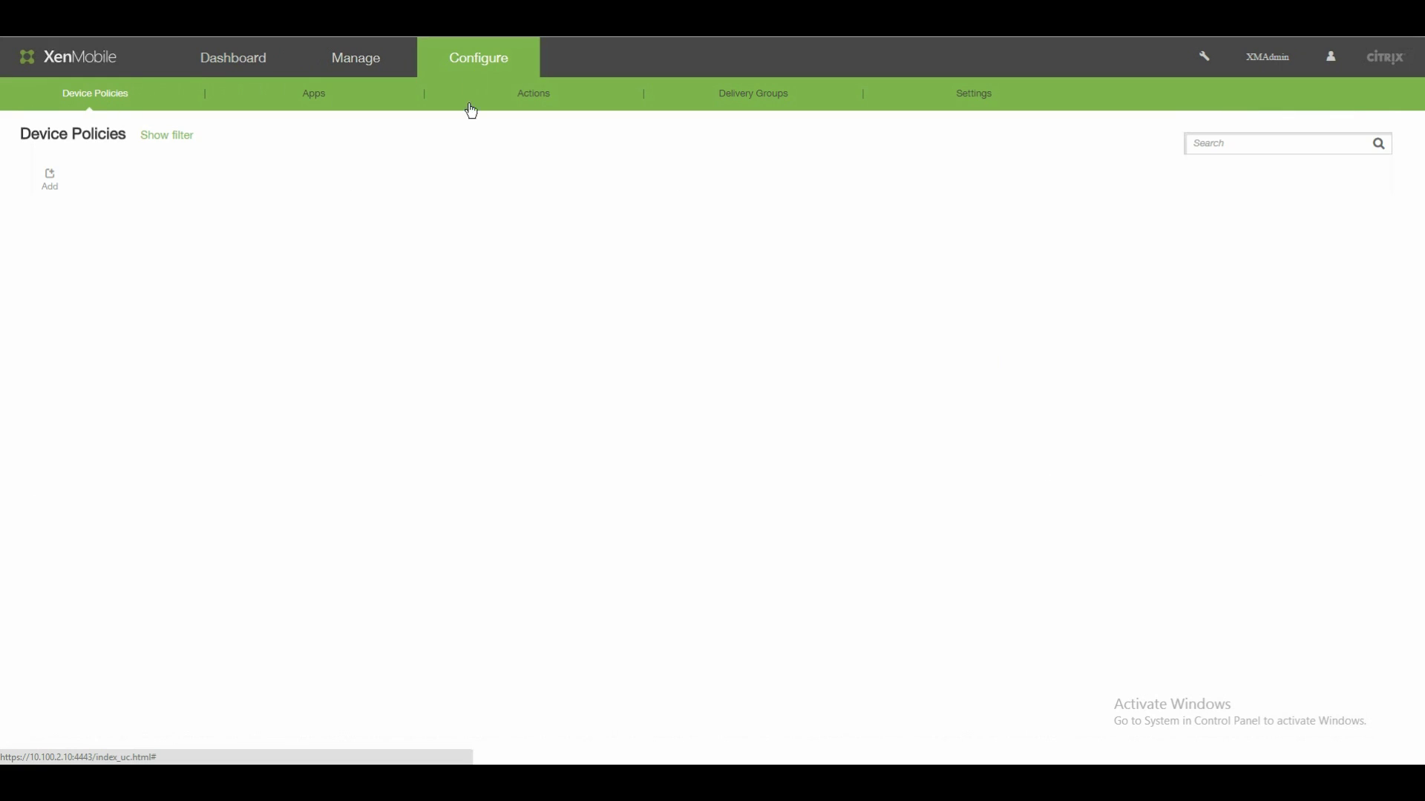
left_click(984, 99)
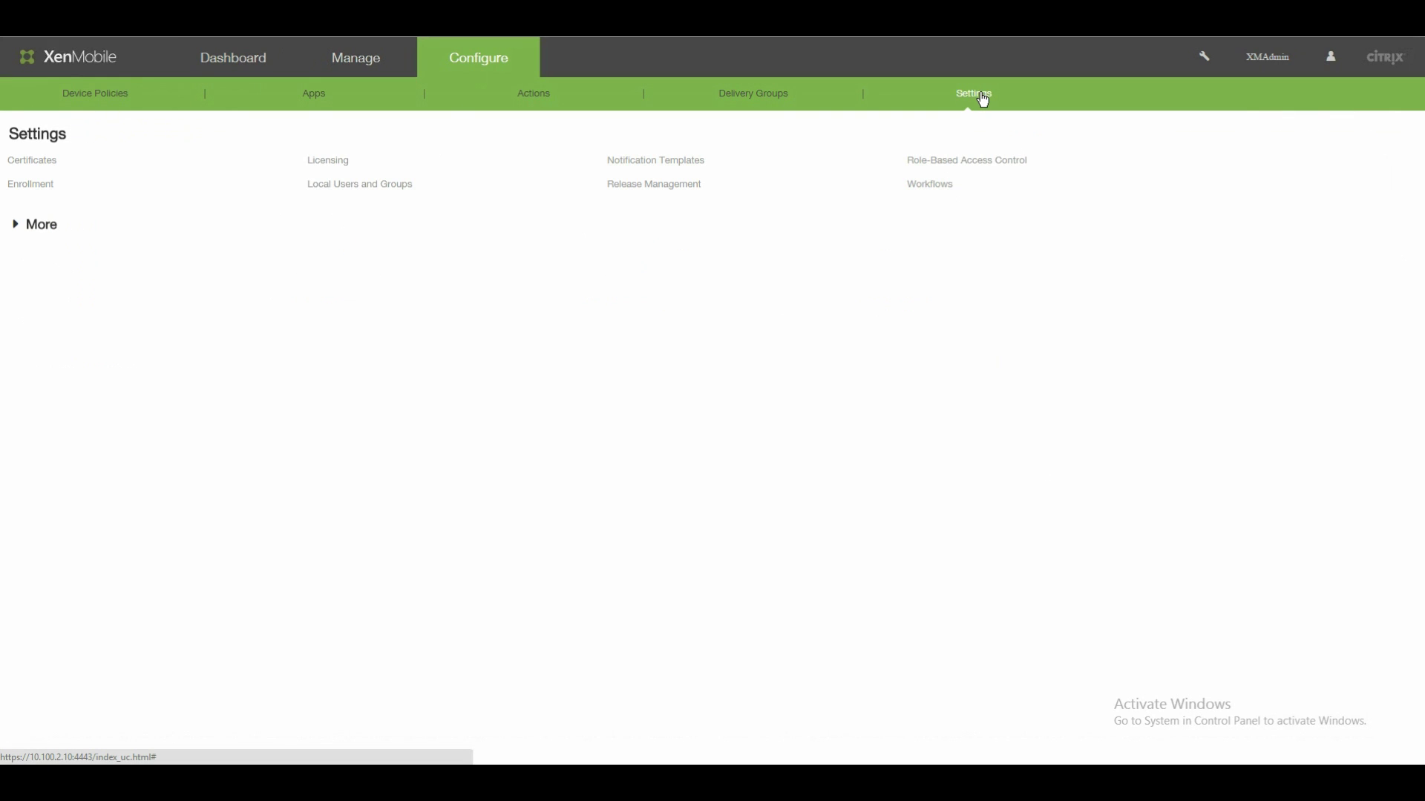
left_click(41, 225)
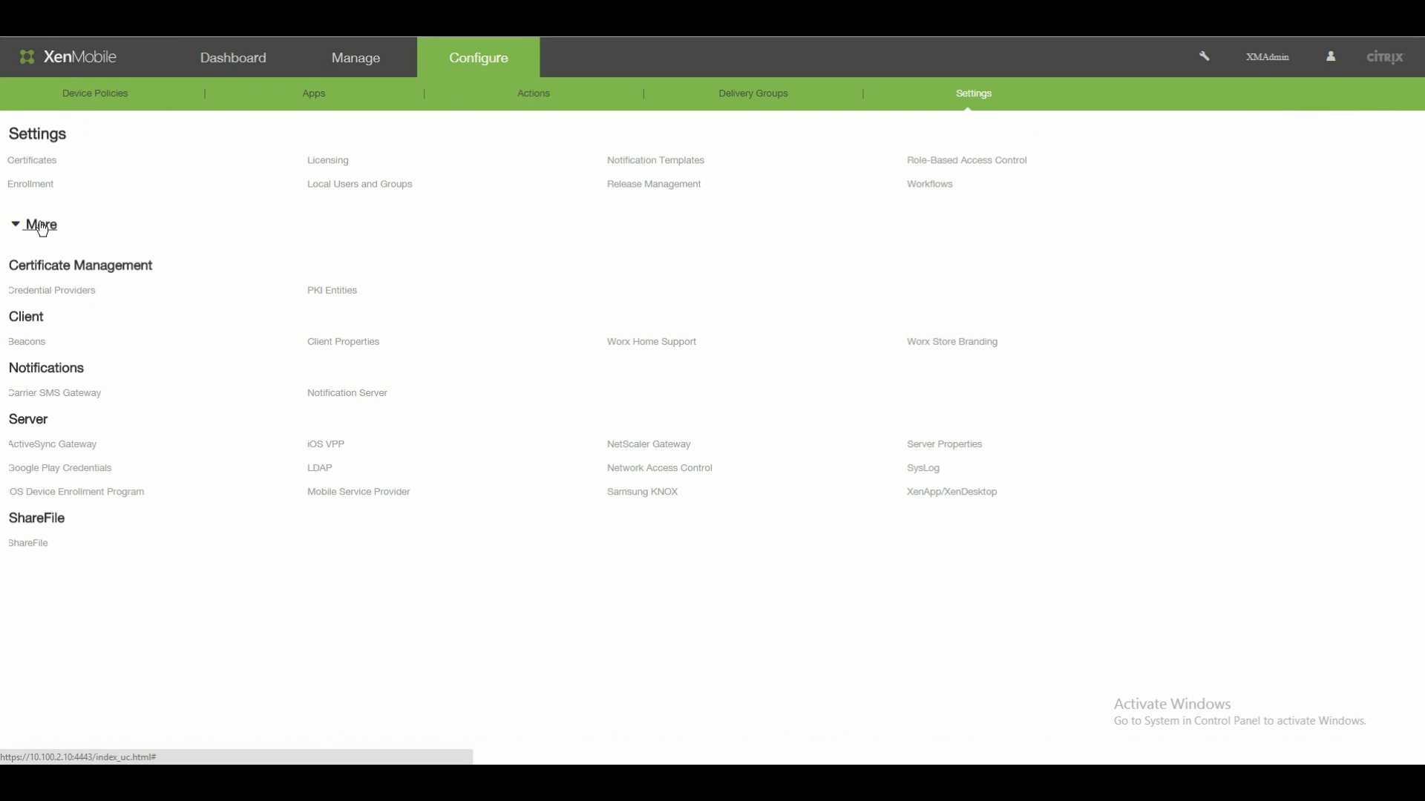
left_click(665, 446)
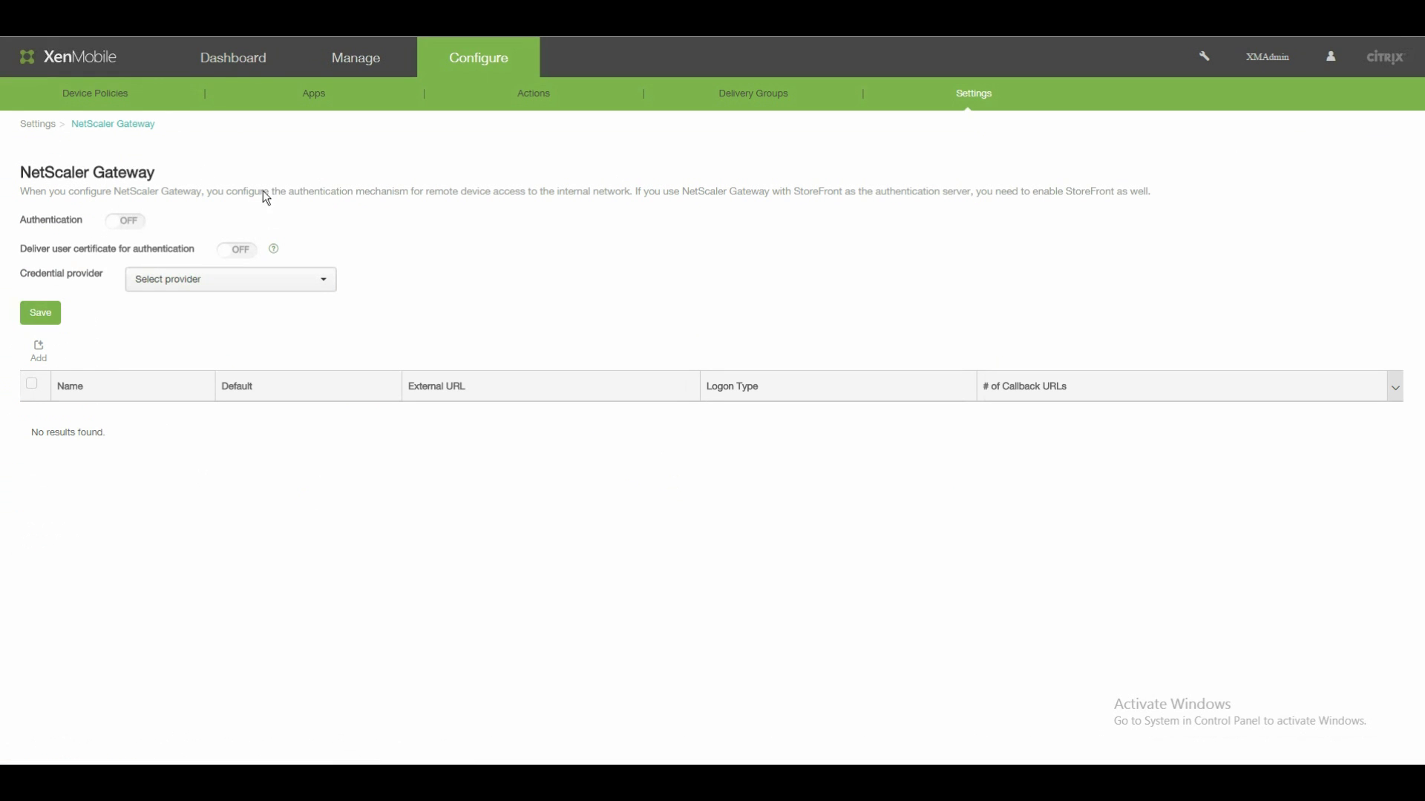
left_click(40, 355)
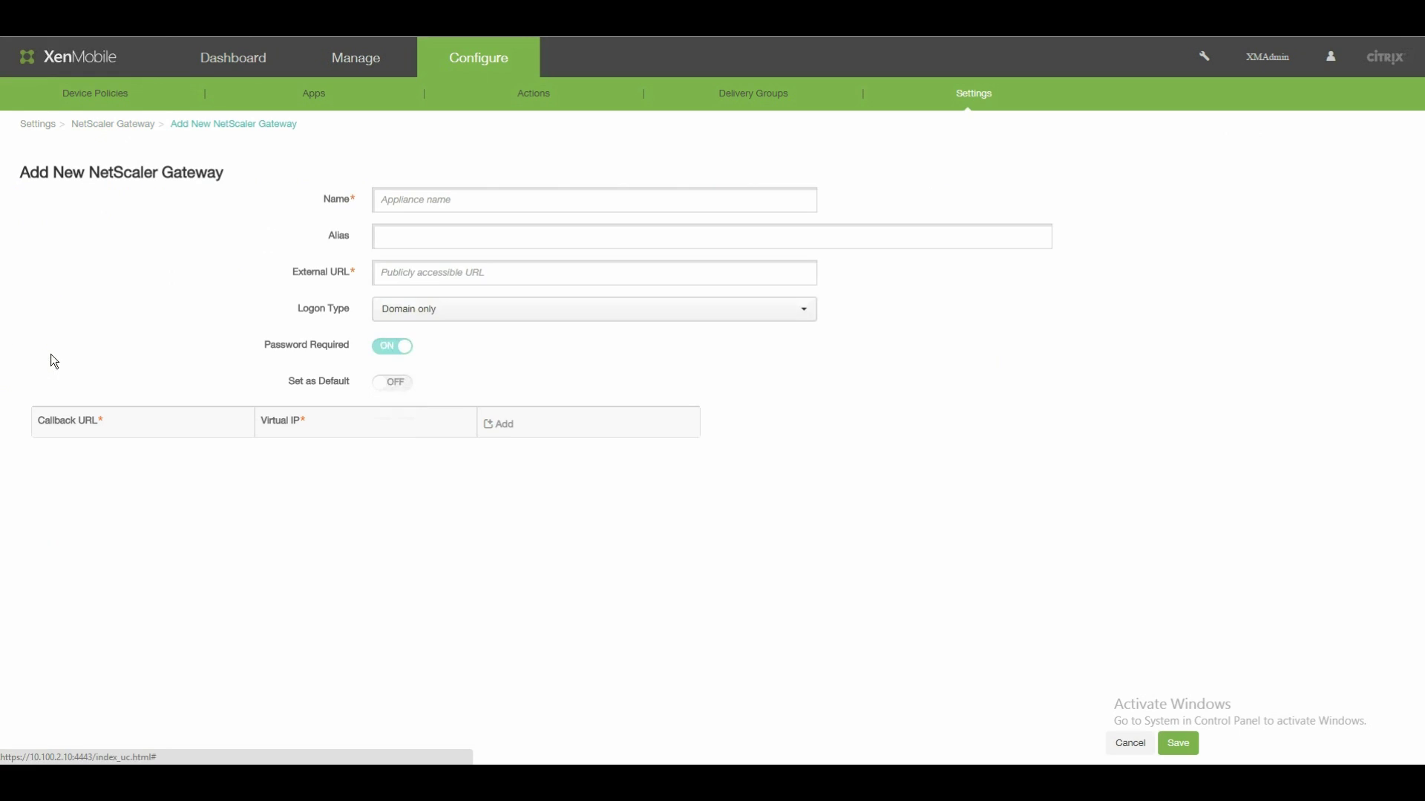
left_click(451, 200)
type("Netsca")
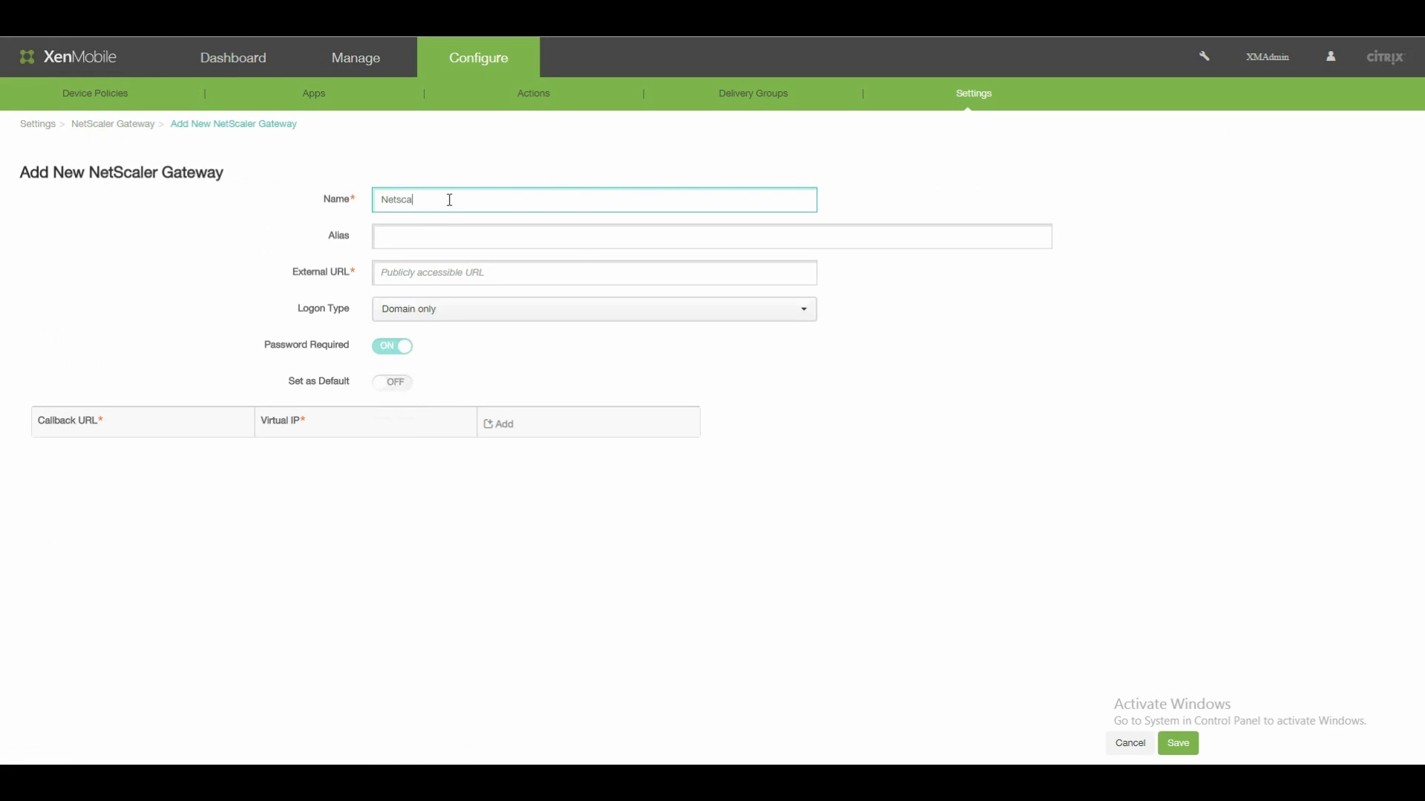
type("ler (name is just for you - no spaces)")
key("shift+Left")
key("shift+Left")
key("shift+Left")
key("shift+Left")
key("shift+Left")
key("shift+Left")
key("shift+Left")
key("shift+Left")
key("shift+Left")
key("shift+Left")
key("shift+Left")
key("shift+Left")
key("shift+Left")
key("shift+Left")
key("shift+Left")
key("shift+Left")
key("shift+Left")
key("shift+Left")
key("shift+Left")
key("shift+Left")
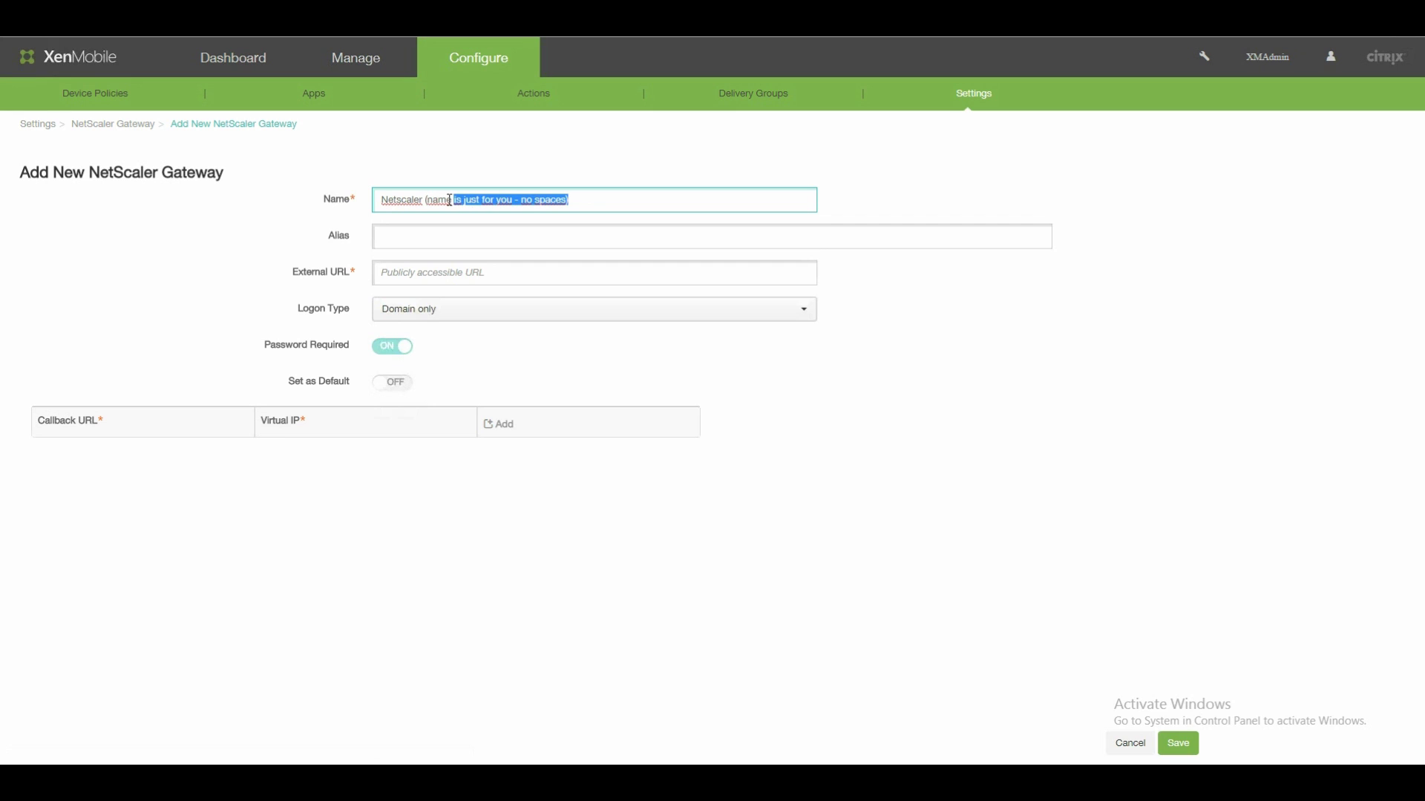
key("shift+Right")
key("shift+Right")
key("shift+Right")
key("shift+Right")
key("shift+Right")
key("shift+Right")
key("shift+Right")
key("shift+Right")
key("shift+Right")
key("shift+Right")
key("shift+Right")
key("shift+Right")
key("shift+Right")
key("shift+Right")
key("shift+Right")
key("shift+Right")
key("shift+Right")
key("shift+Right")
key("shift+Right")
key("shift+Right")
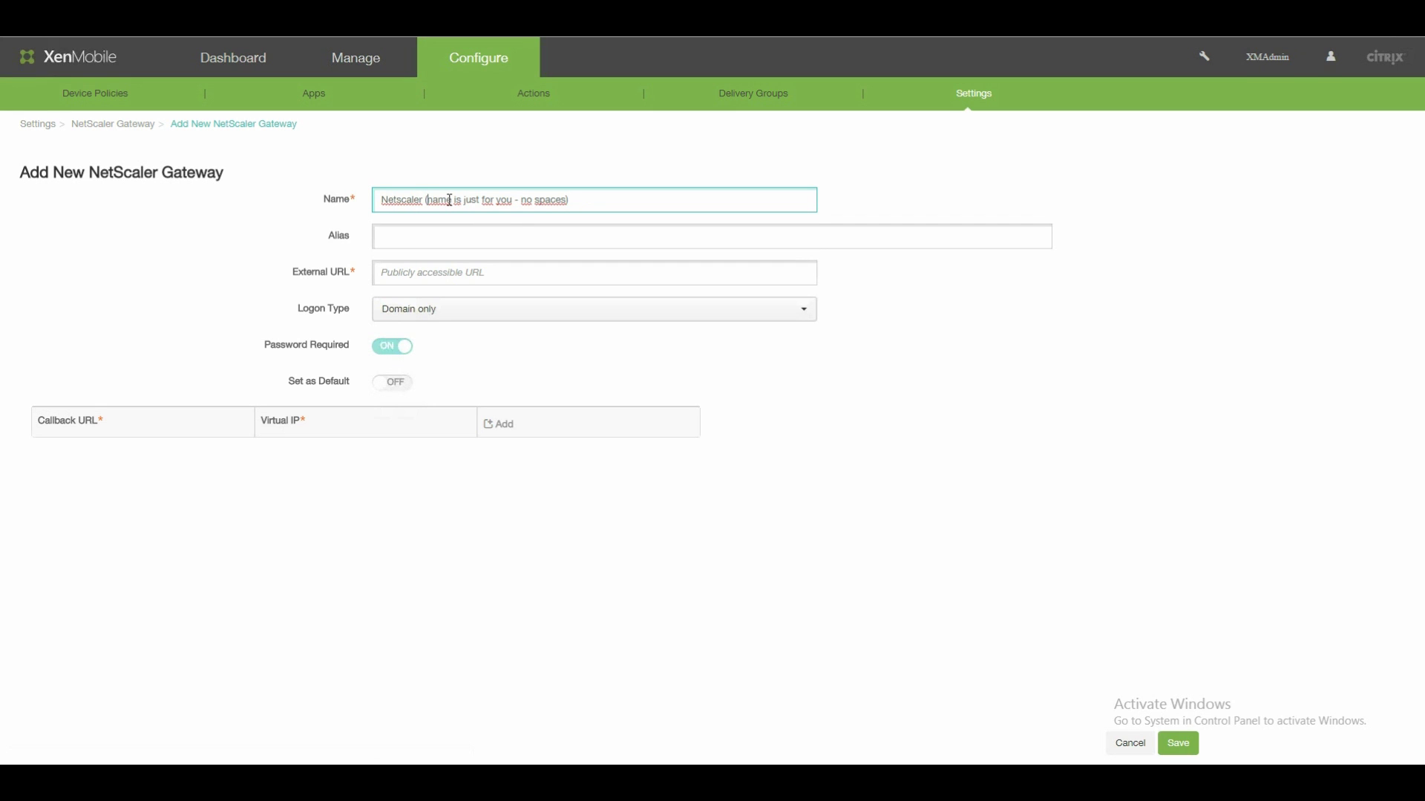
key("shift+End")
key("BackSpace")
key("Tab")
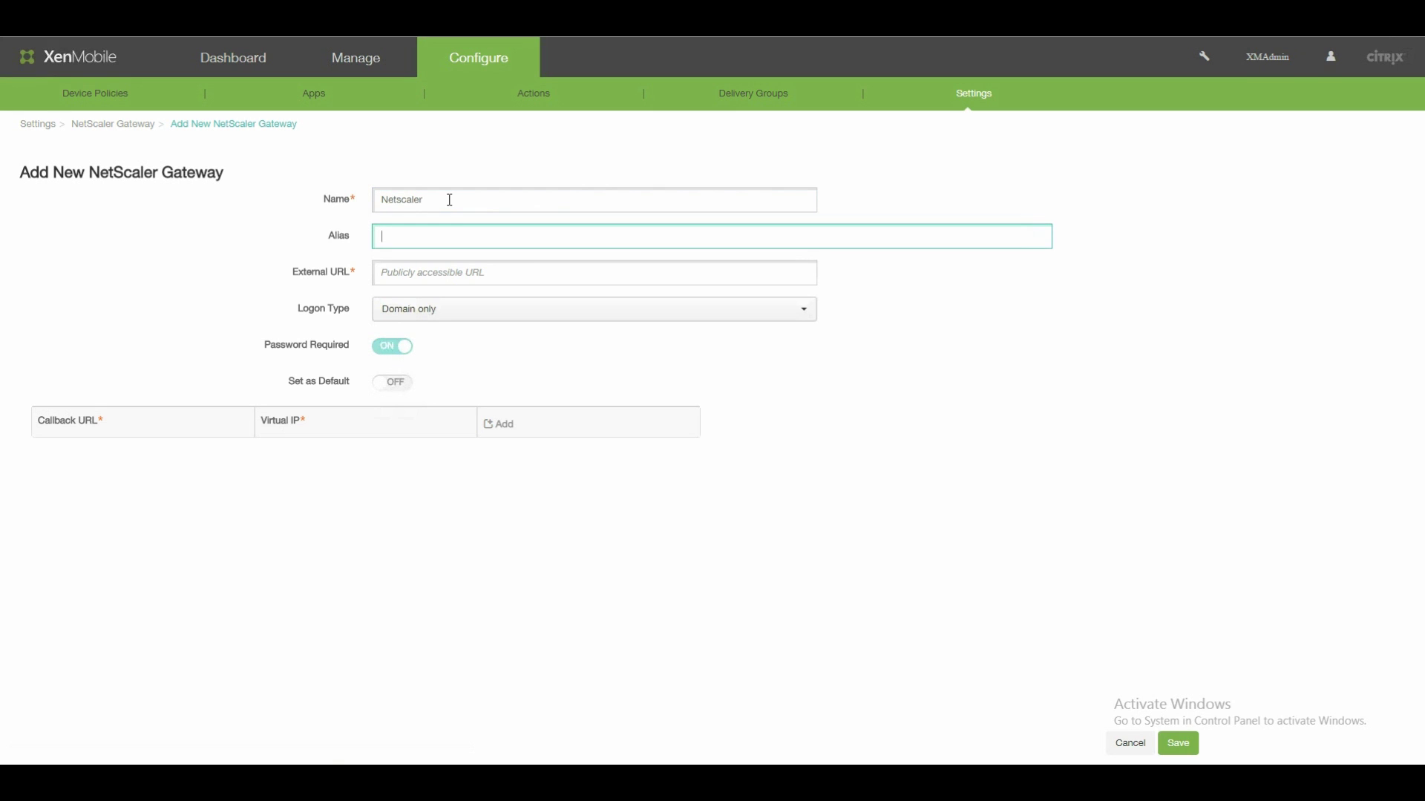
key("Tab")
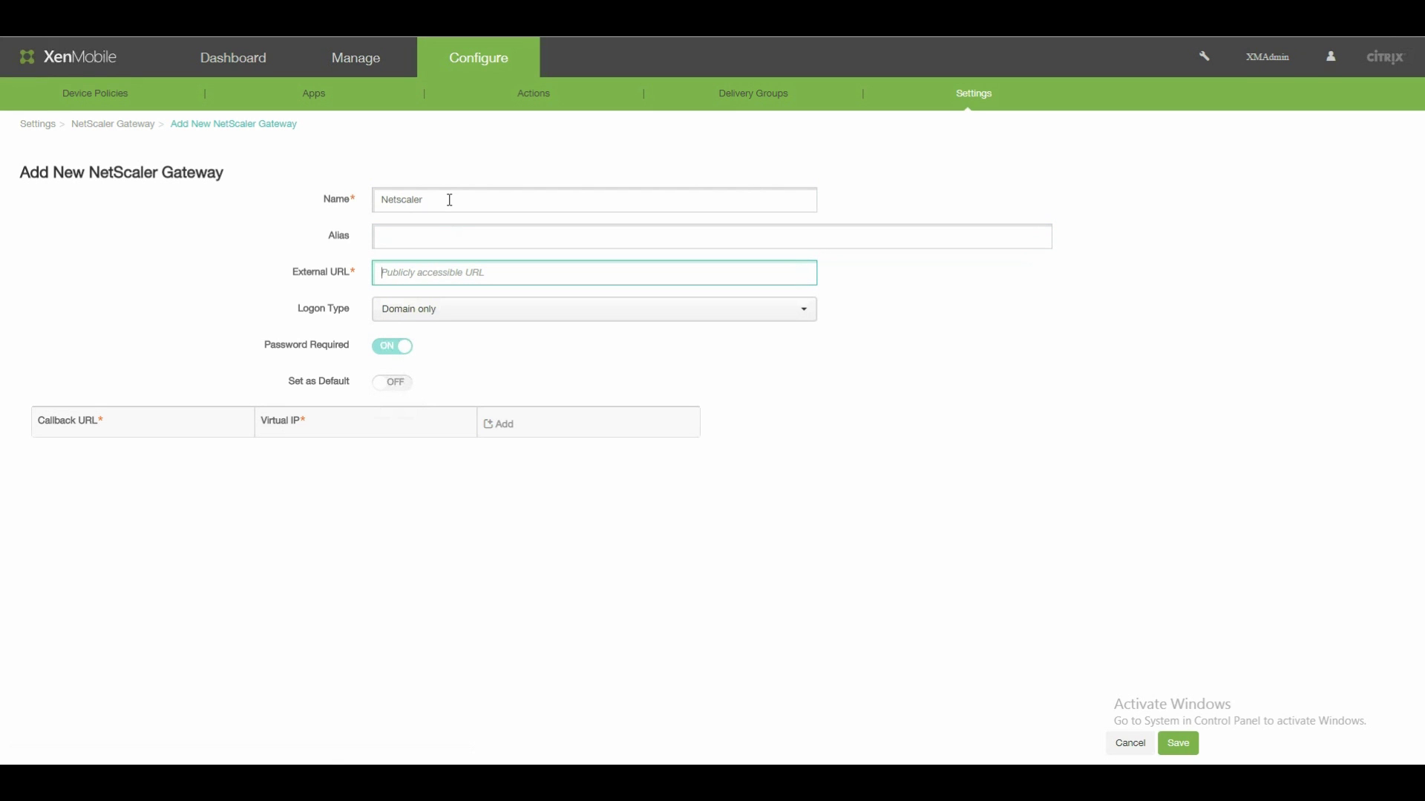
type("https://xenmobileMAM.gmias")
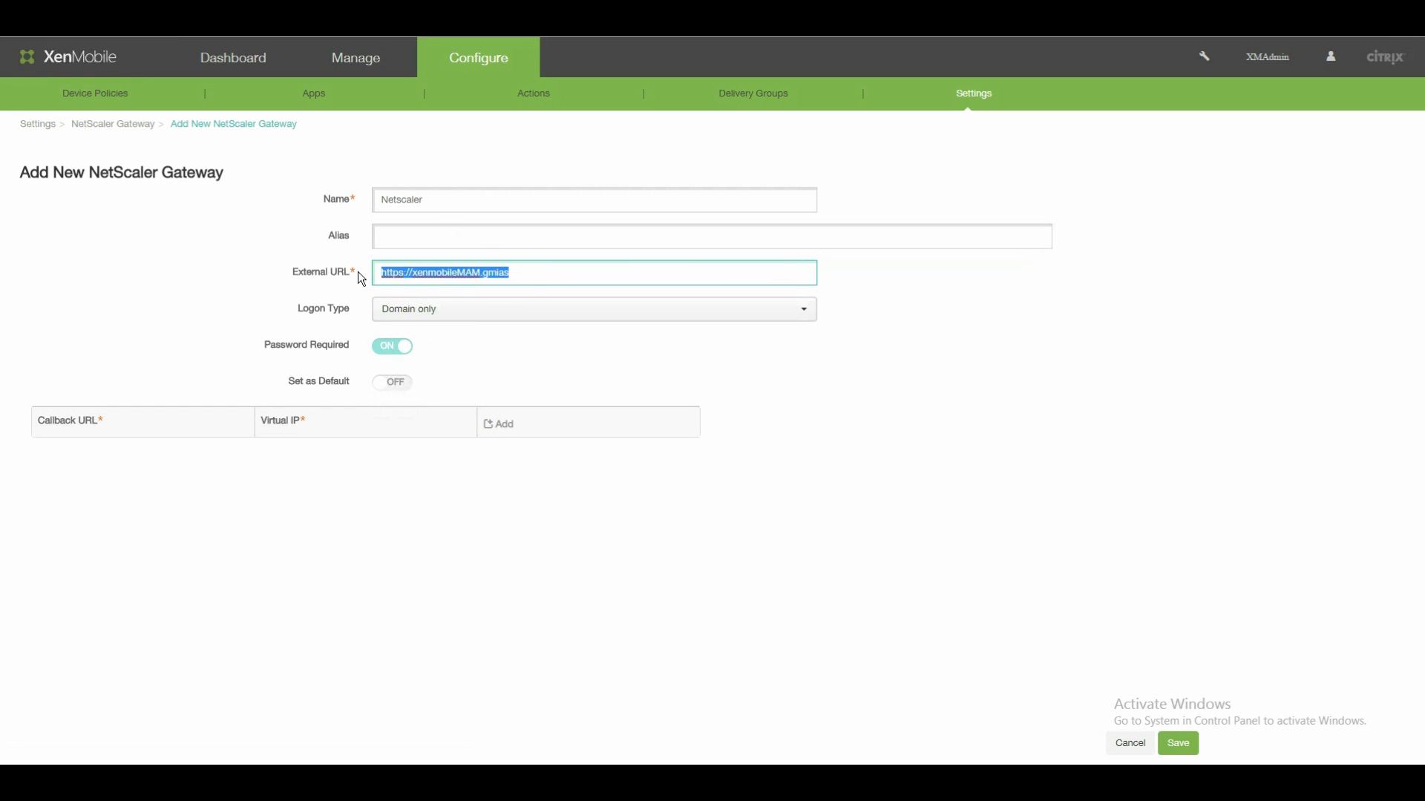
Set it as default, add a callback URL with virtual IP 172.27.39.93, and save.
left_click(386, 383)
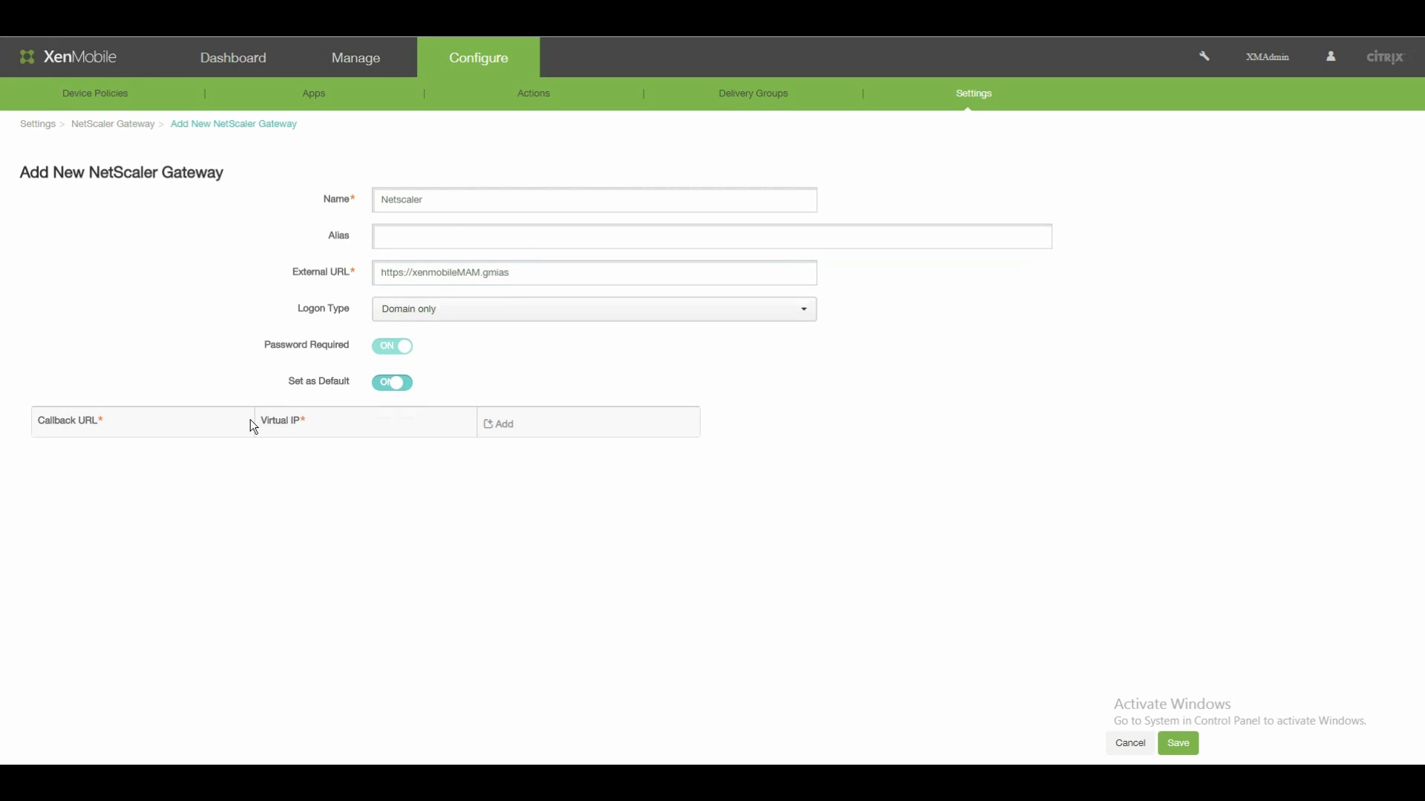
left_click(498, 423)
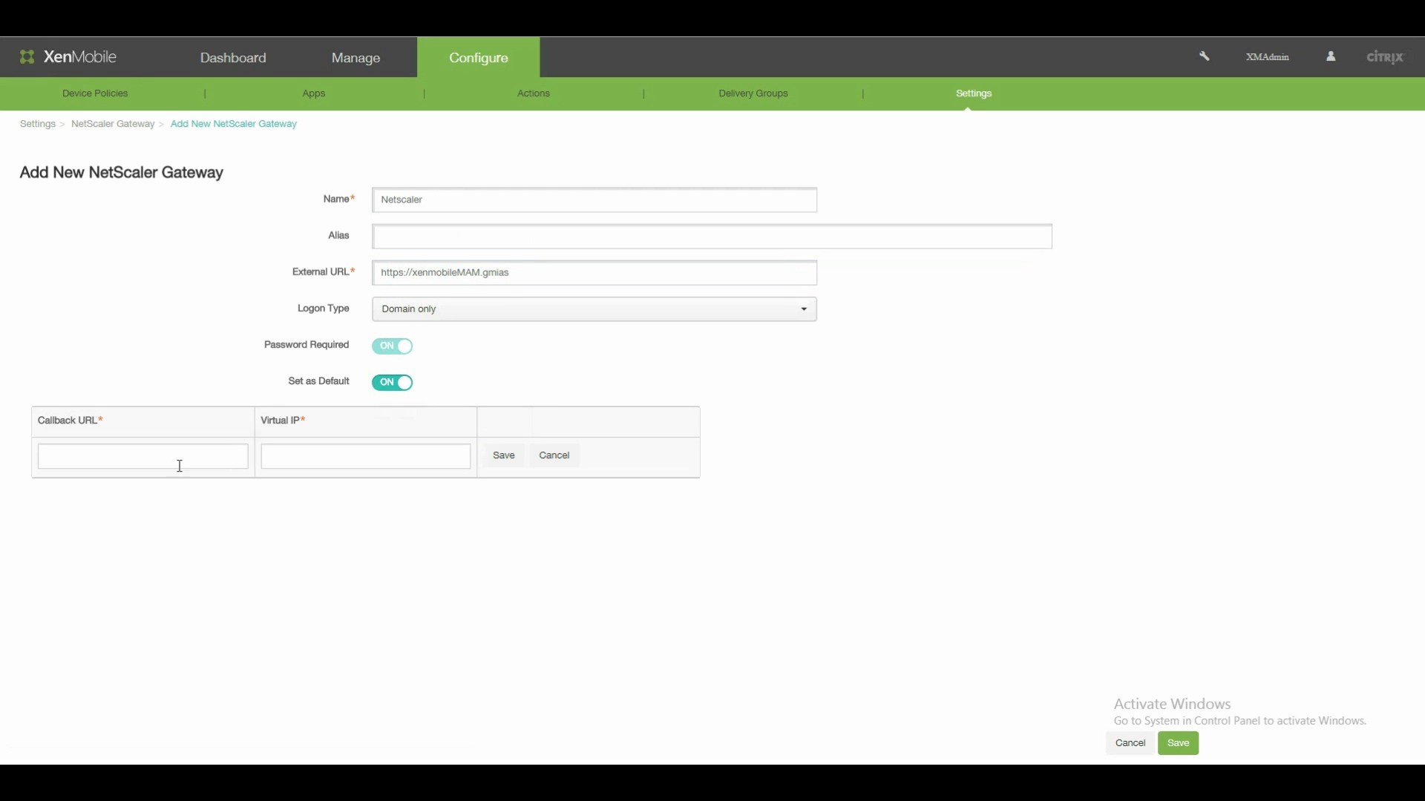
left_click(178, 464)
type("https://xenmobileMAM.gmias")
left_click(302, 456)
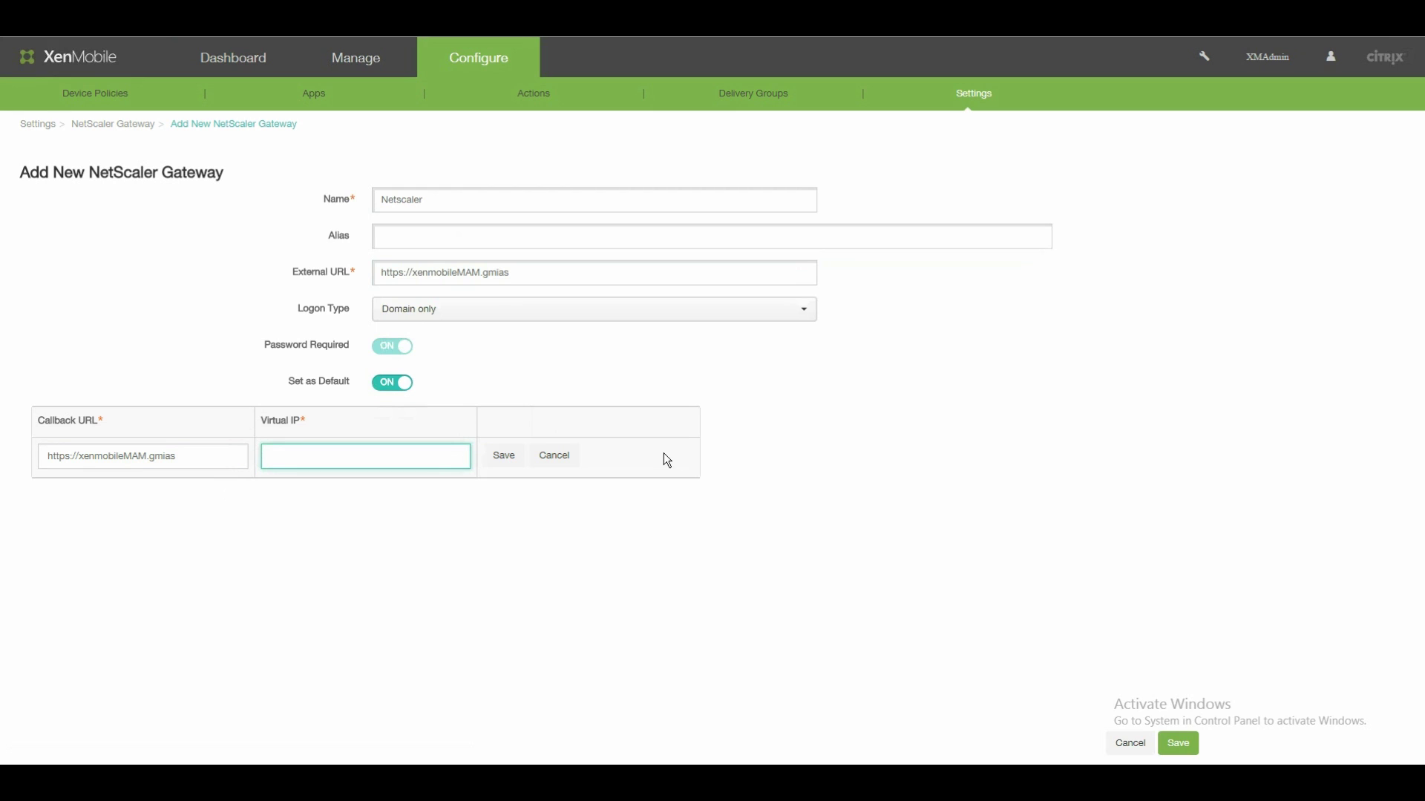
type("172.27.39.93")
left_click(503, 456)
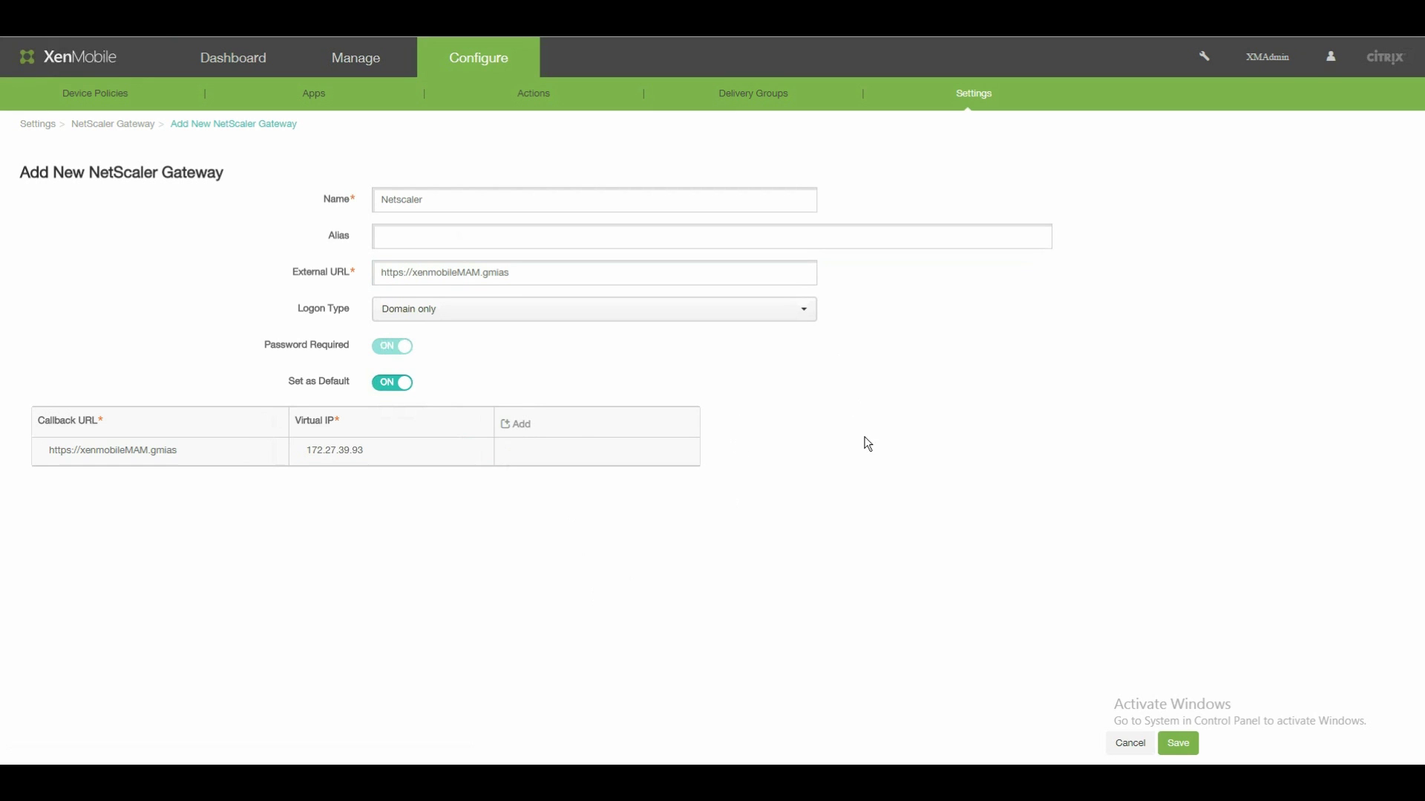
left_click(1179, 744)
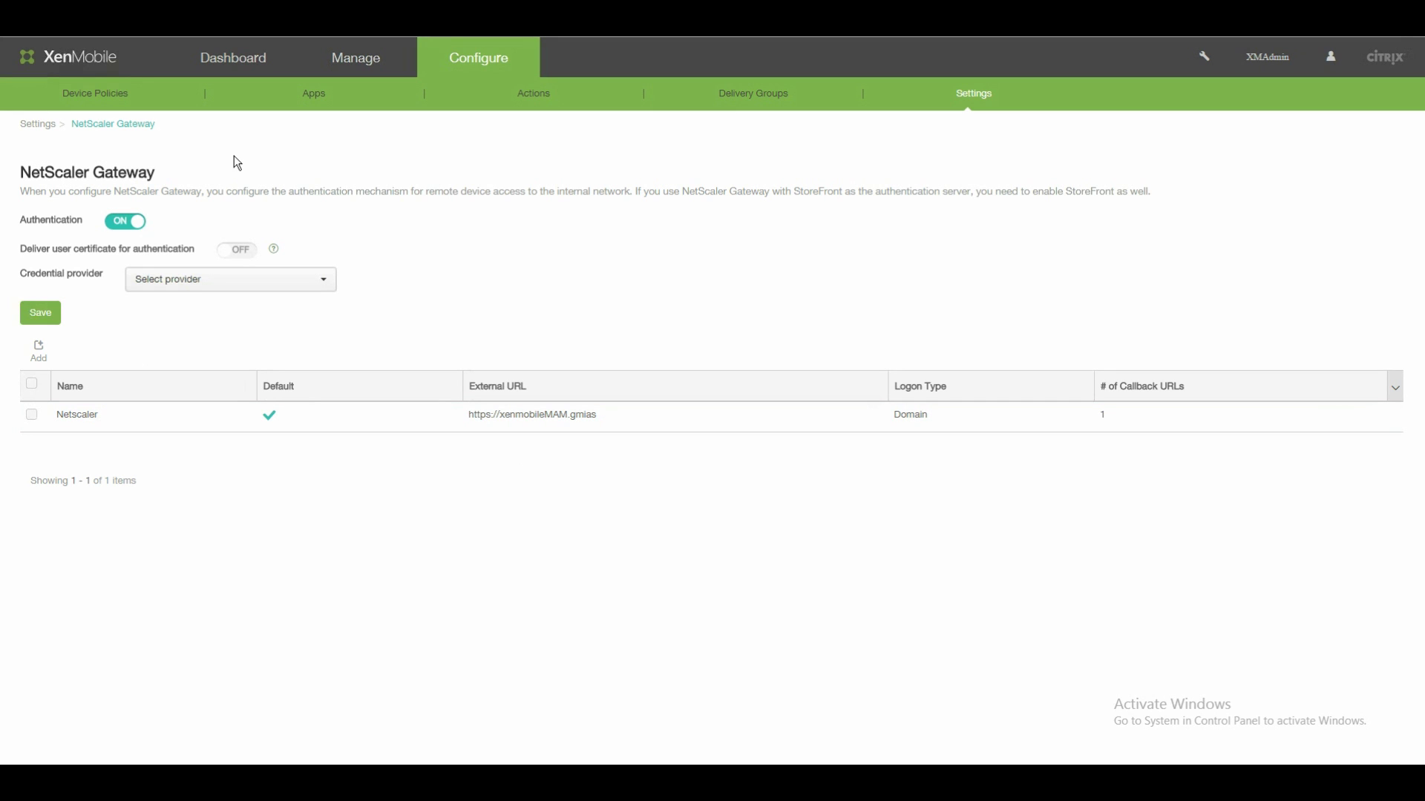
Enter xenmobile.gmias as the Worx Home server address and agree to register the iPhone.
left_click(236, 59)
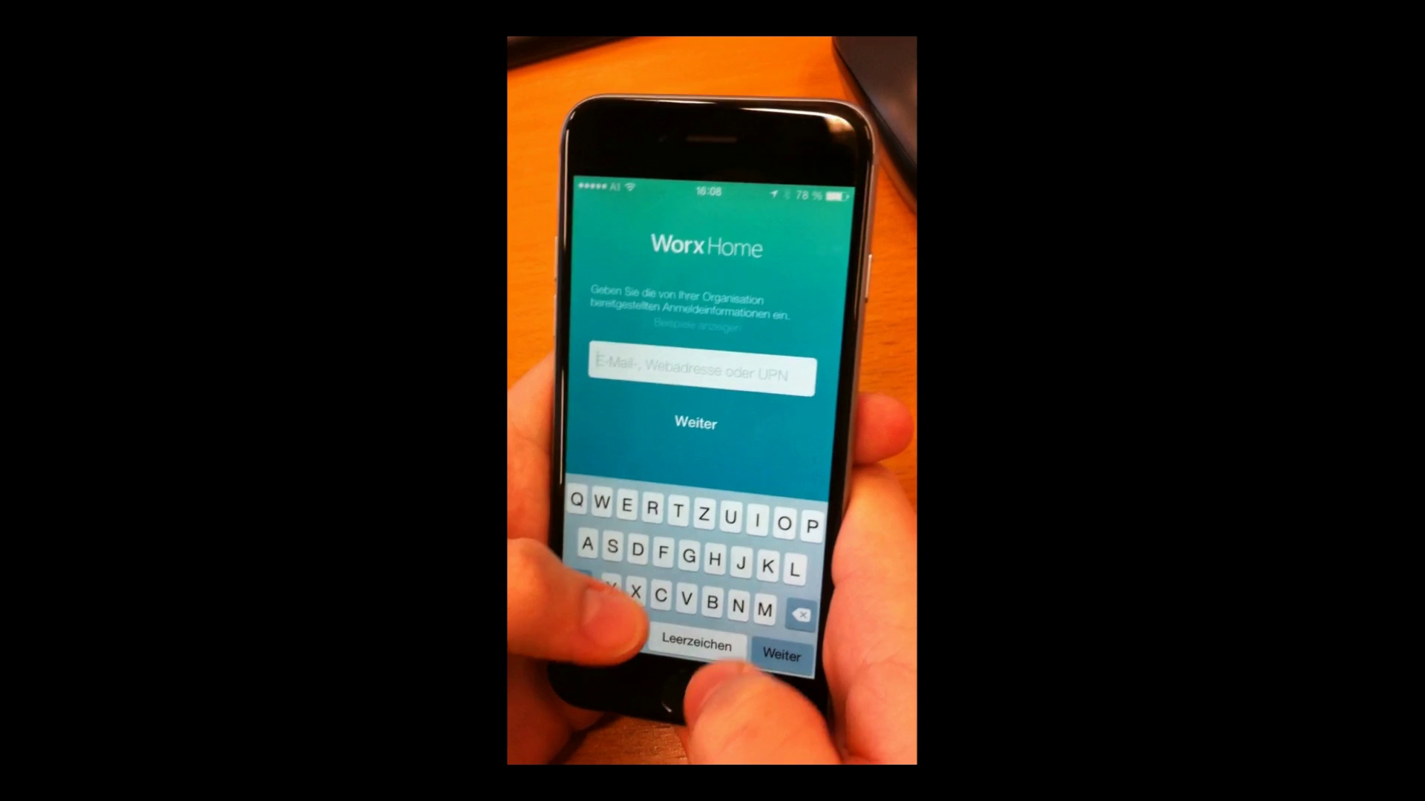
key("BackSpace")
key("BackSpace")
key("BackSpace")
key("BackSpace")
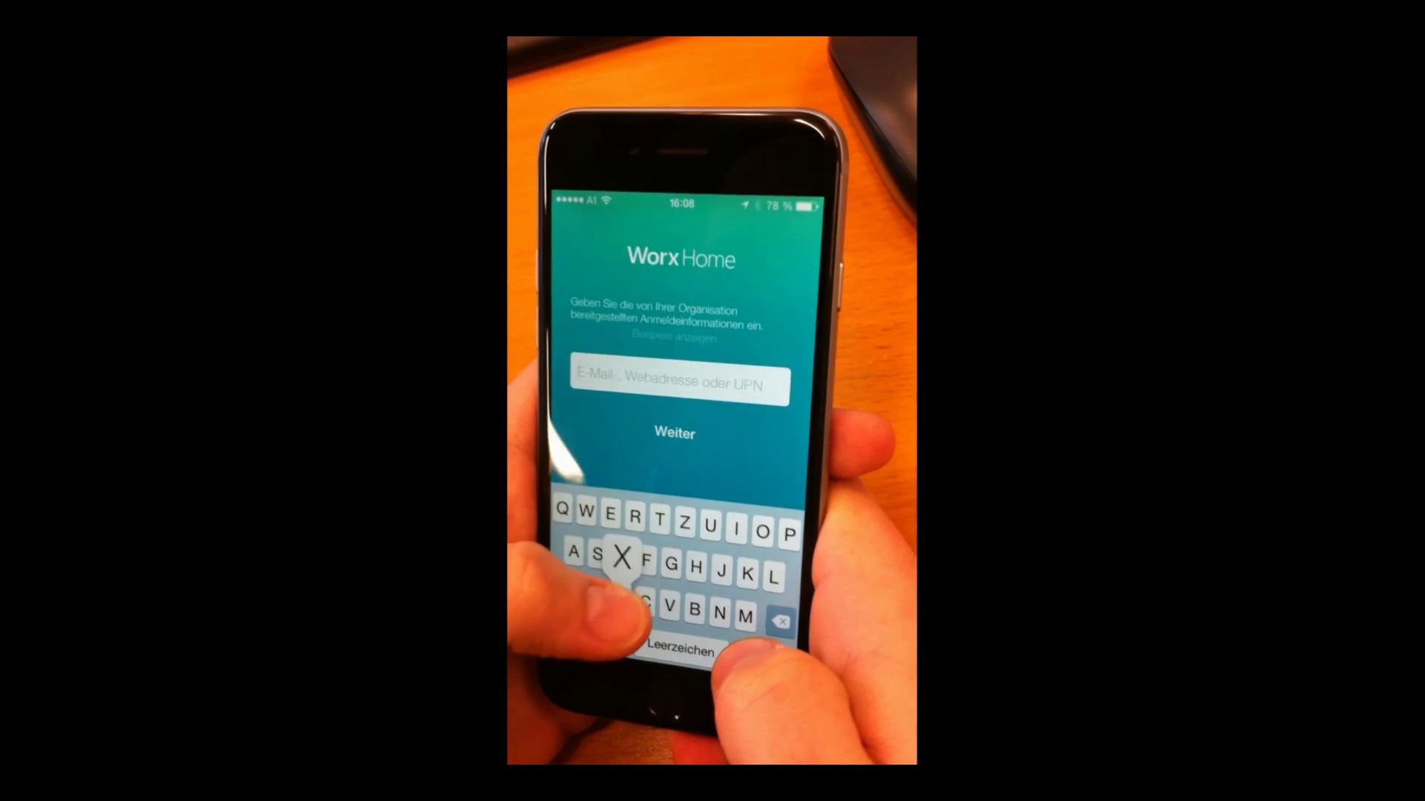
type("xenmobil")
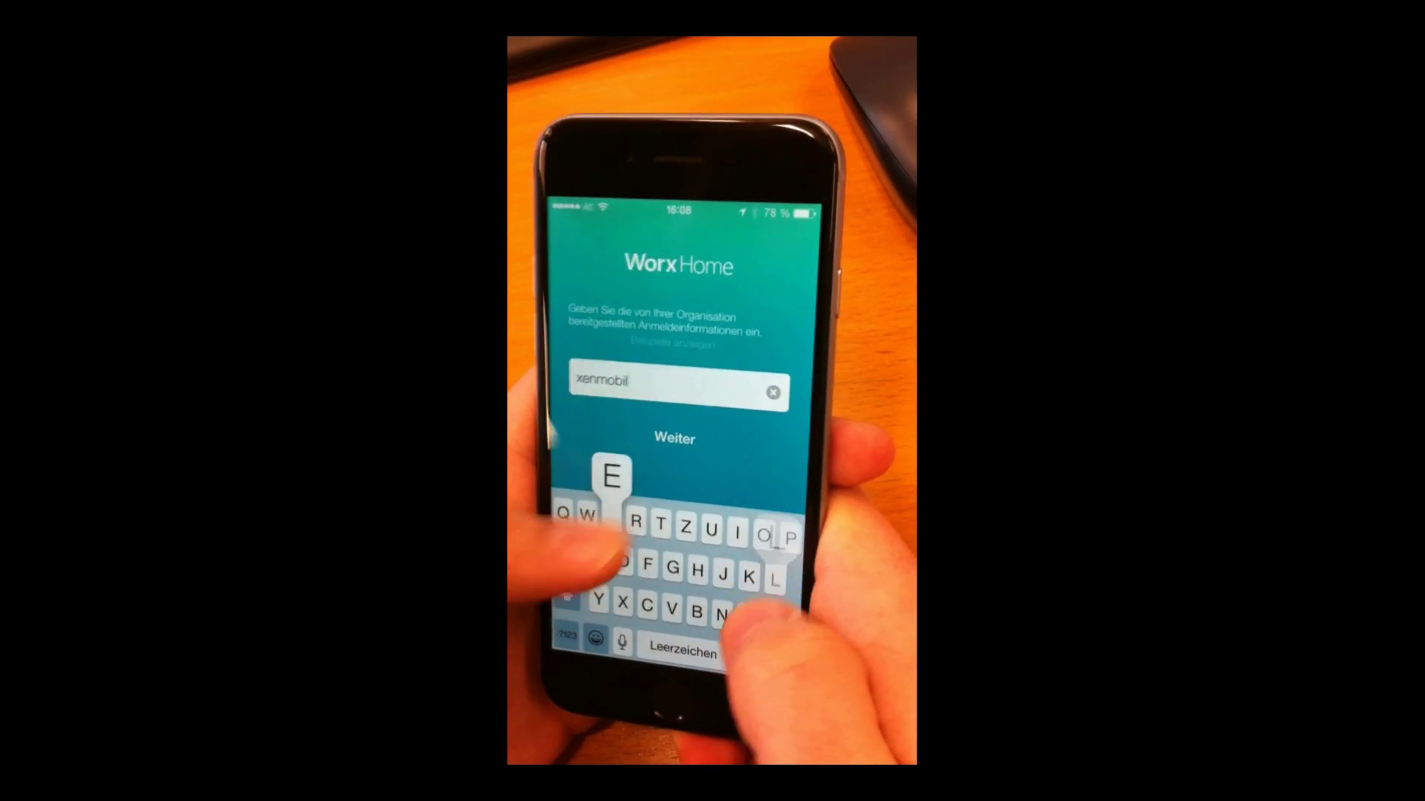
type("e.gmias")
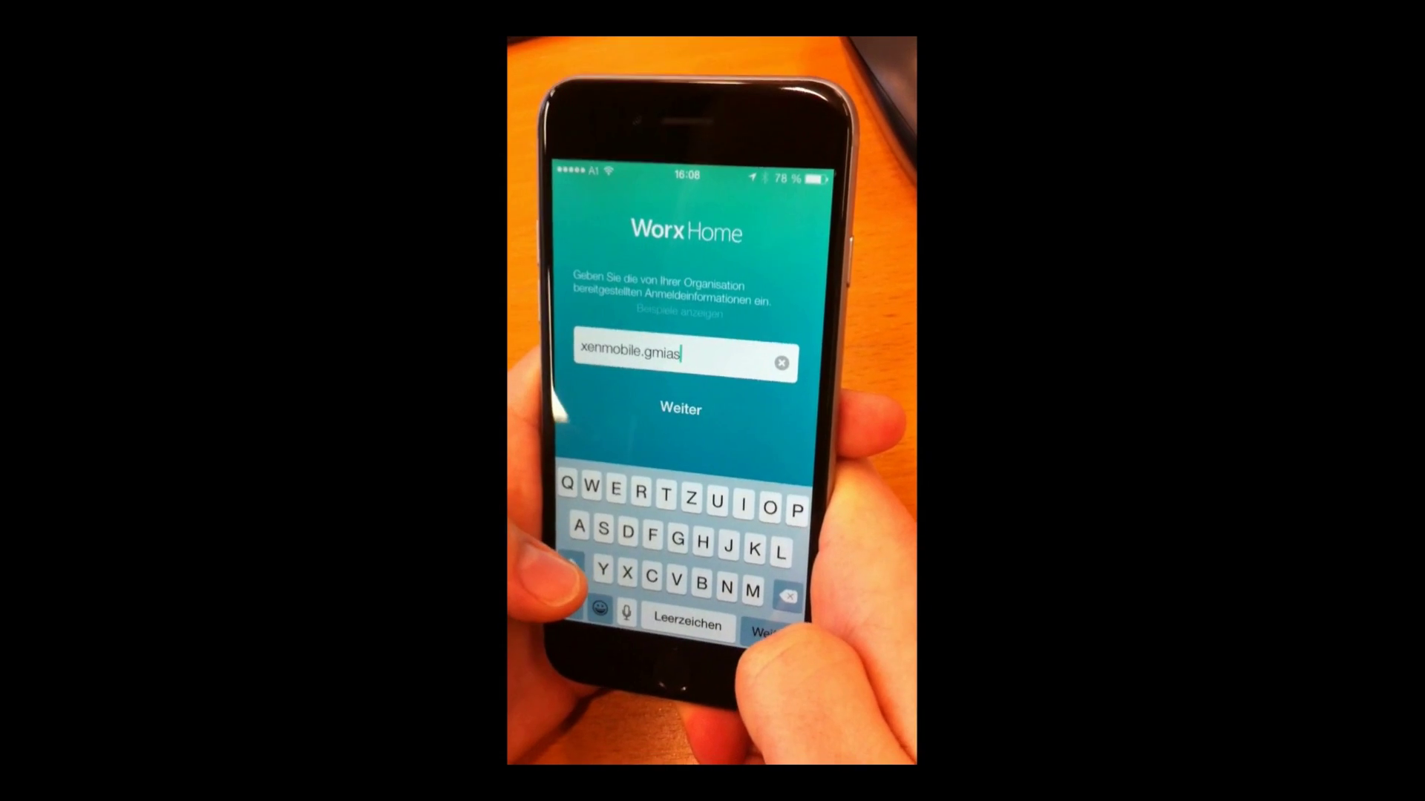
key("Return")
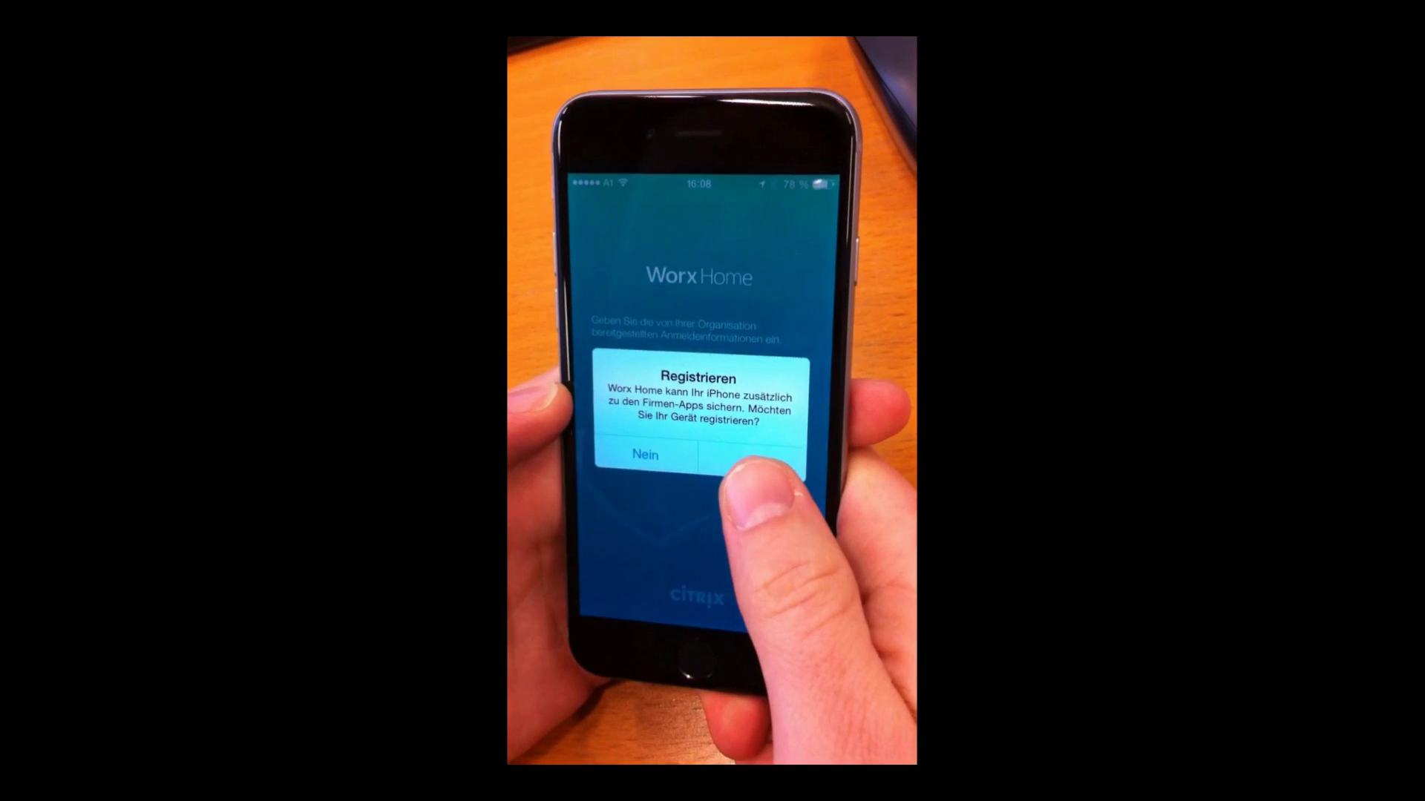
left_click(757, 445)
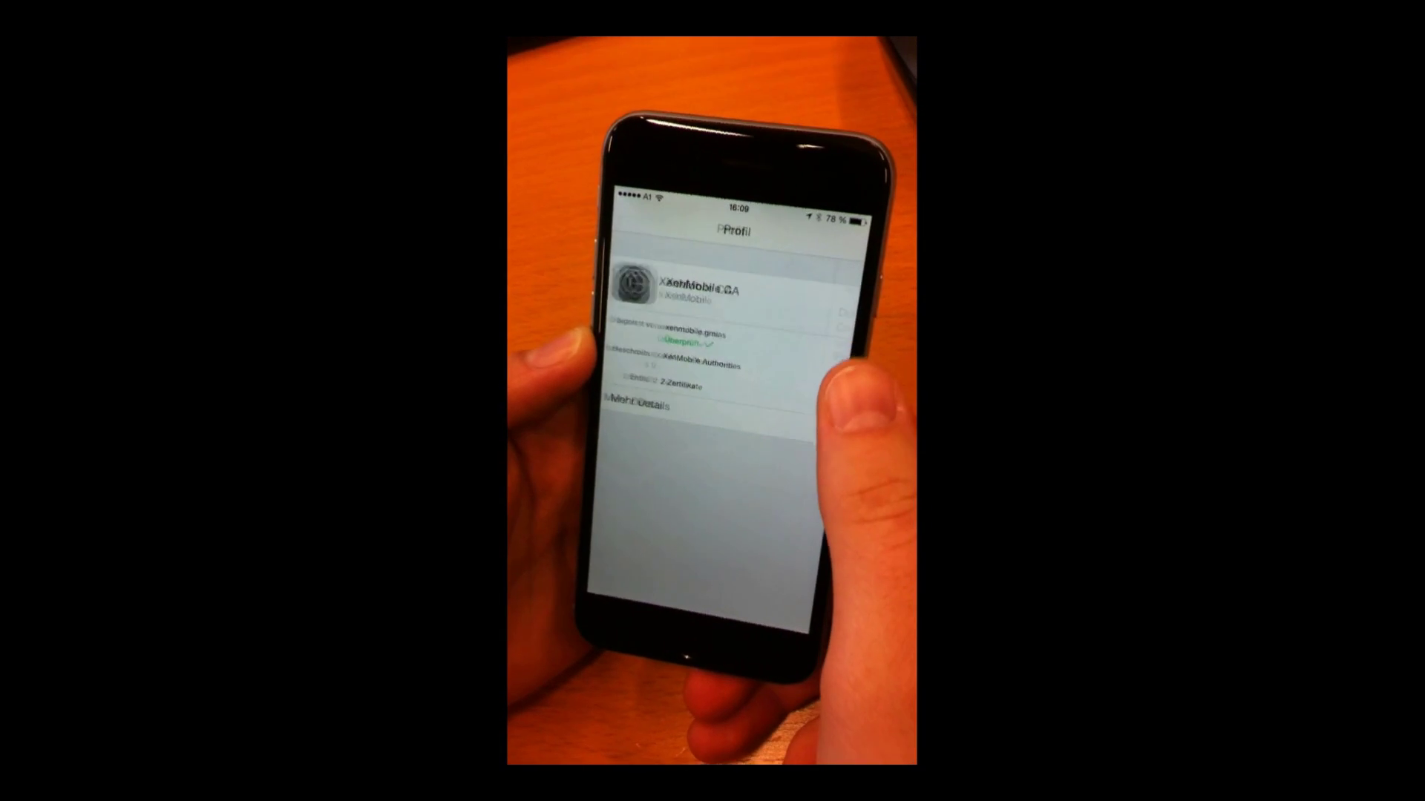
Install the XenMobile CA and Profile Service profiles and trust XenMobile's remote management.
left_click(833, 252)
left_click(693, 558)
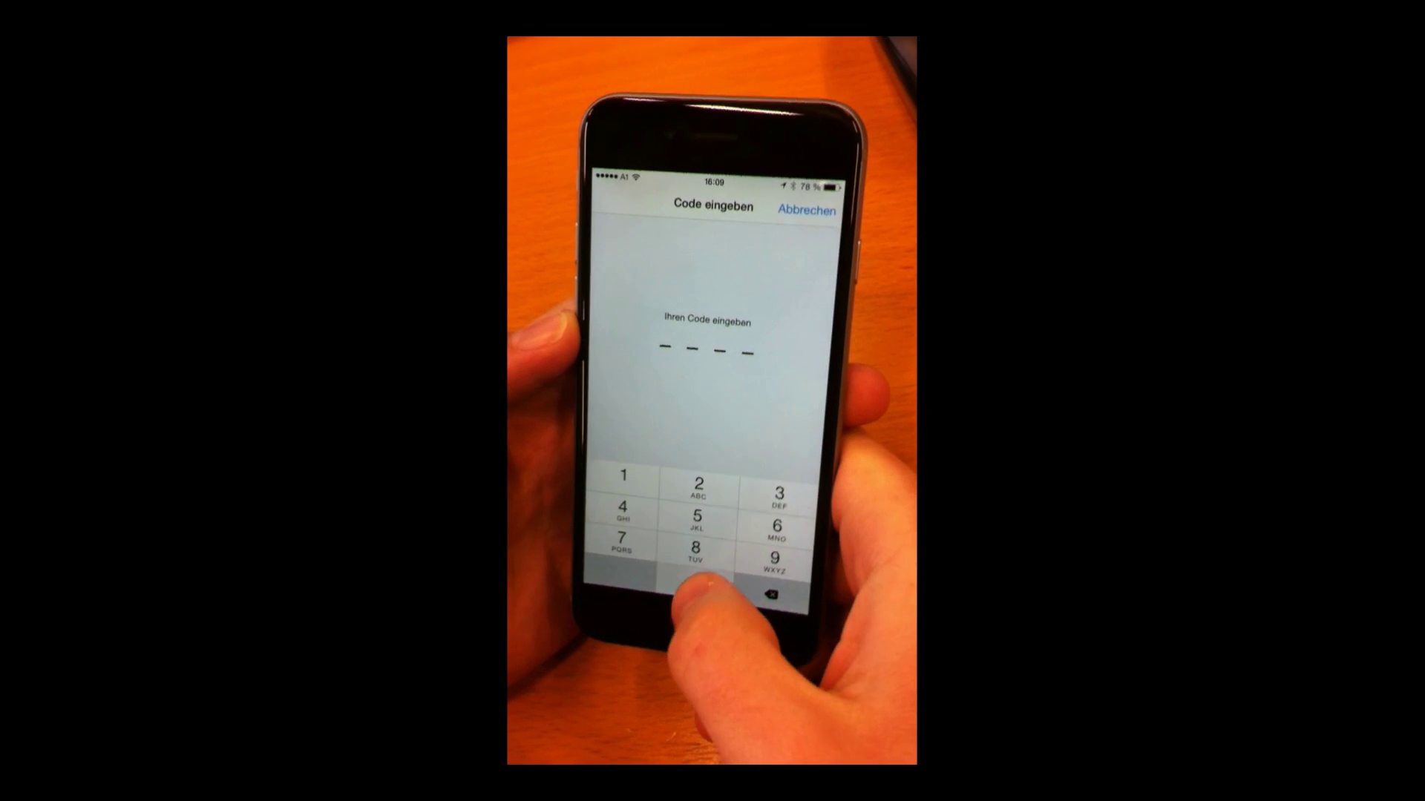
left_click(809, 194)
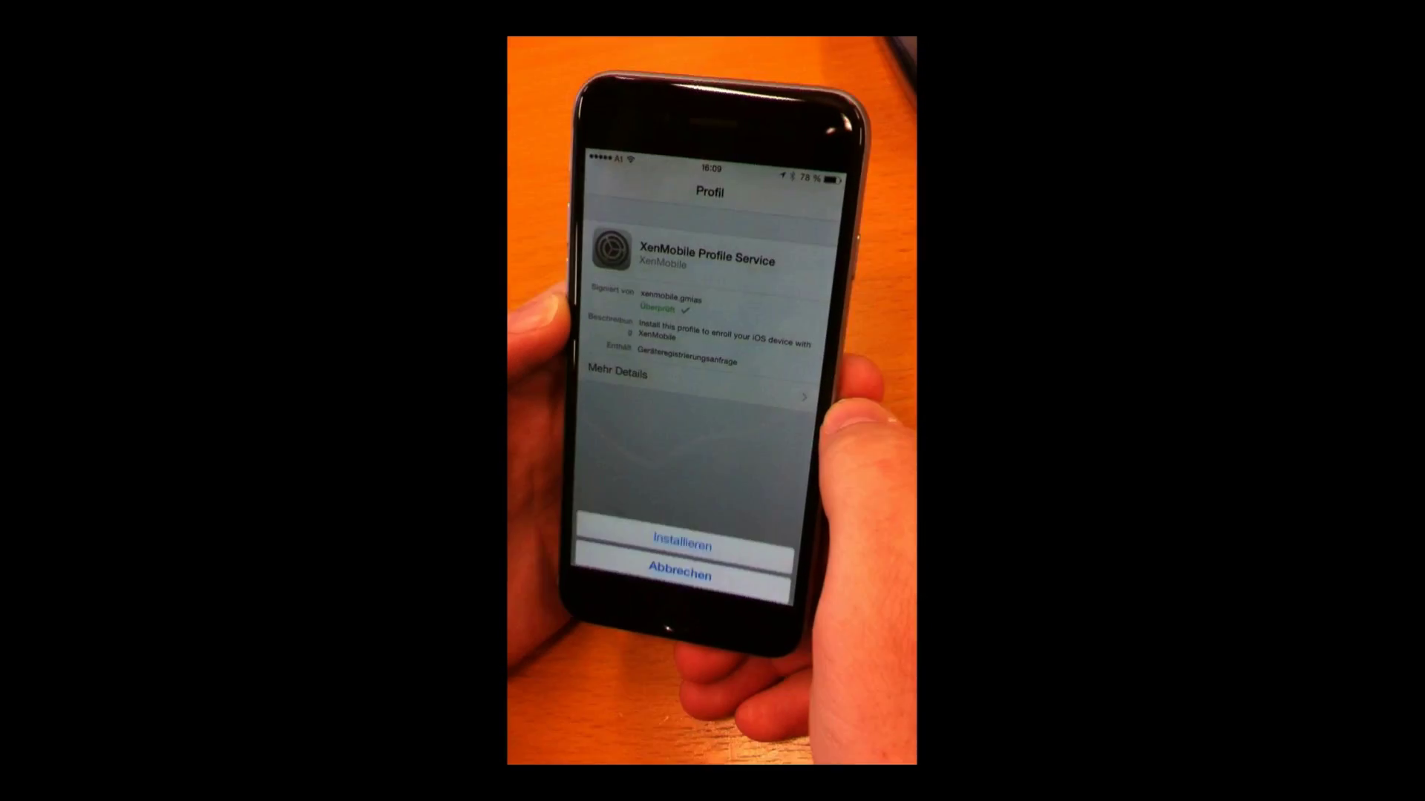
left_click(687, 545)
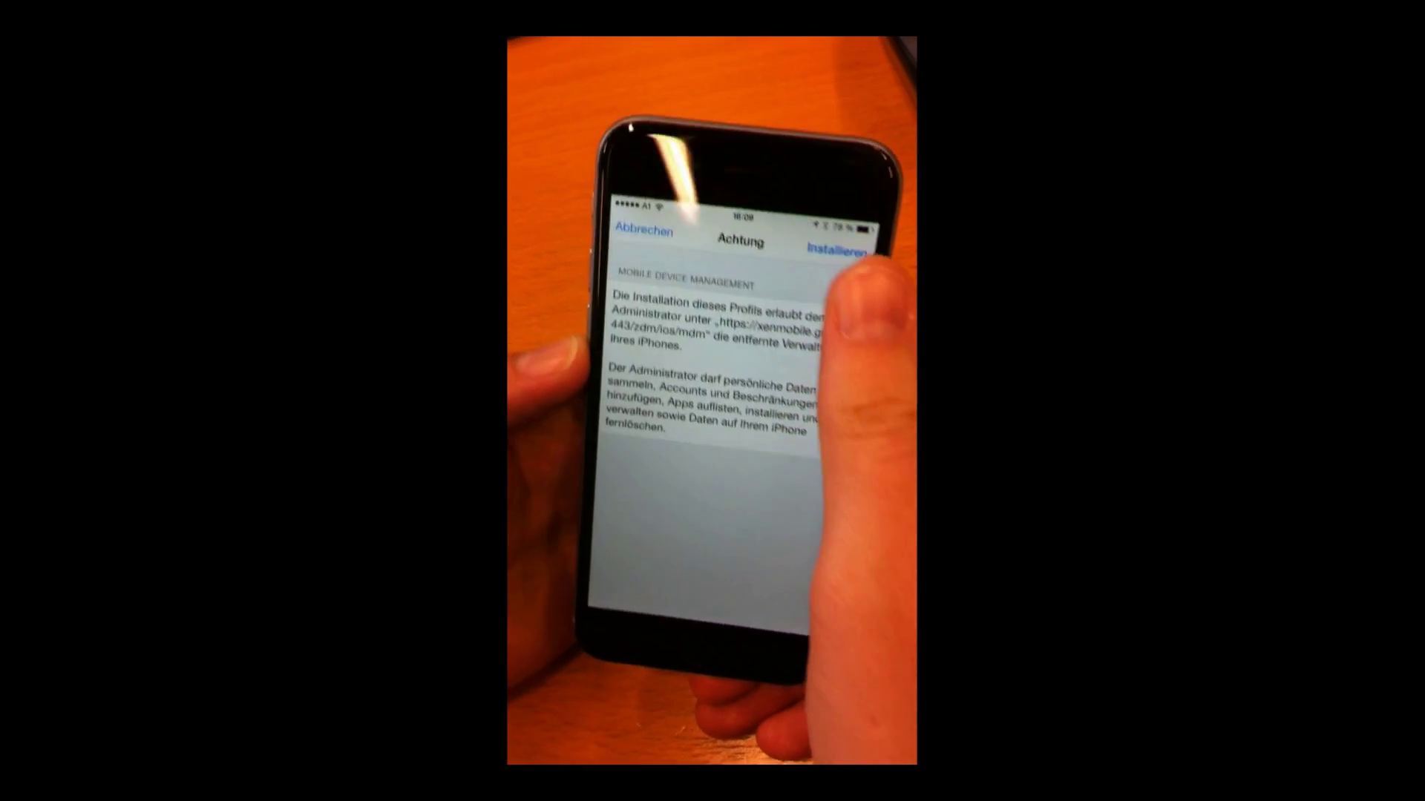
left_click(816, 226)
left_click(750, 449)
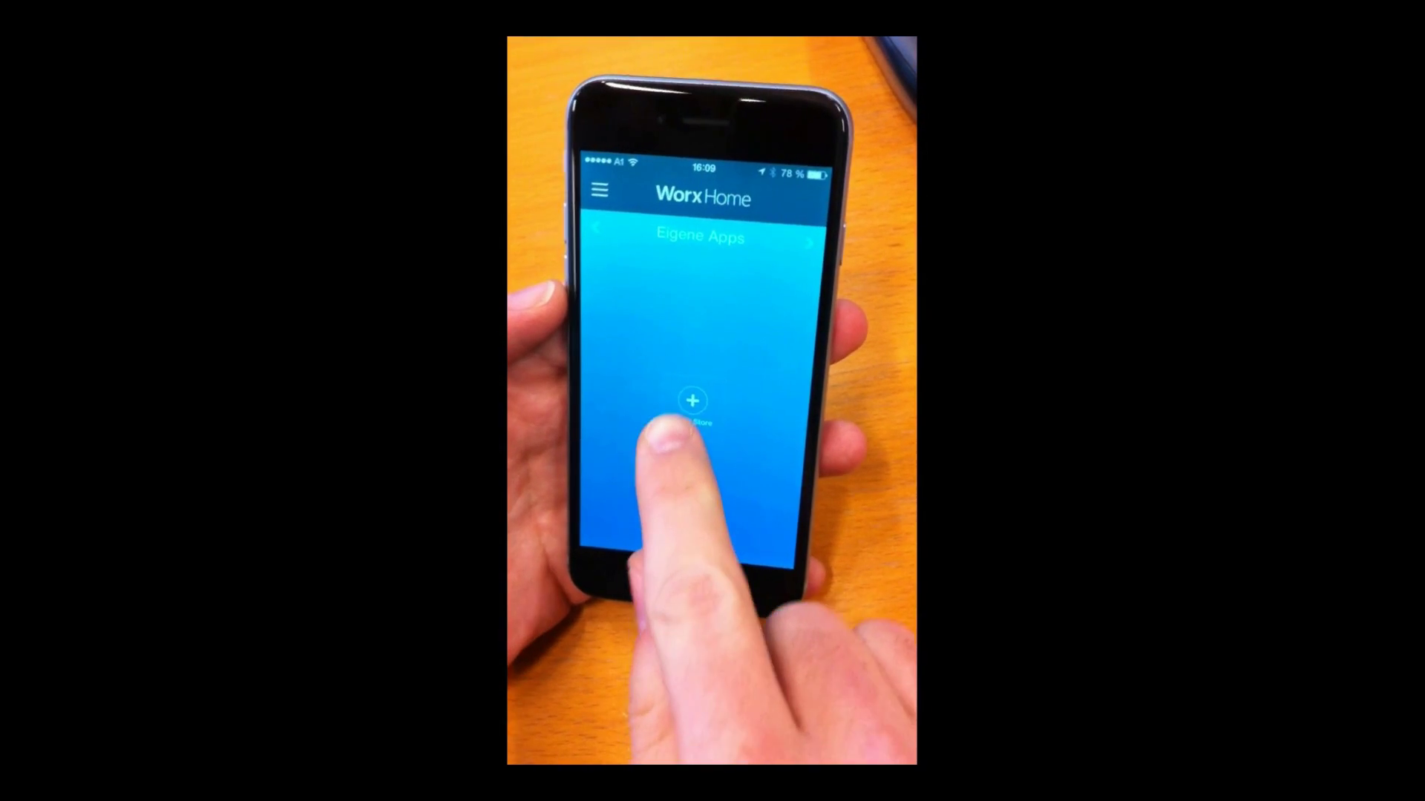
Tap + Worx Store on the empty Eigene Apps screen.
left_click(692, 405)
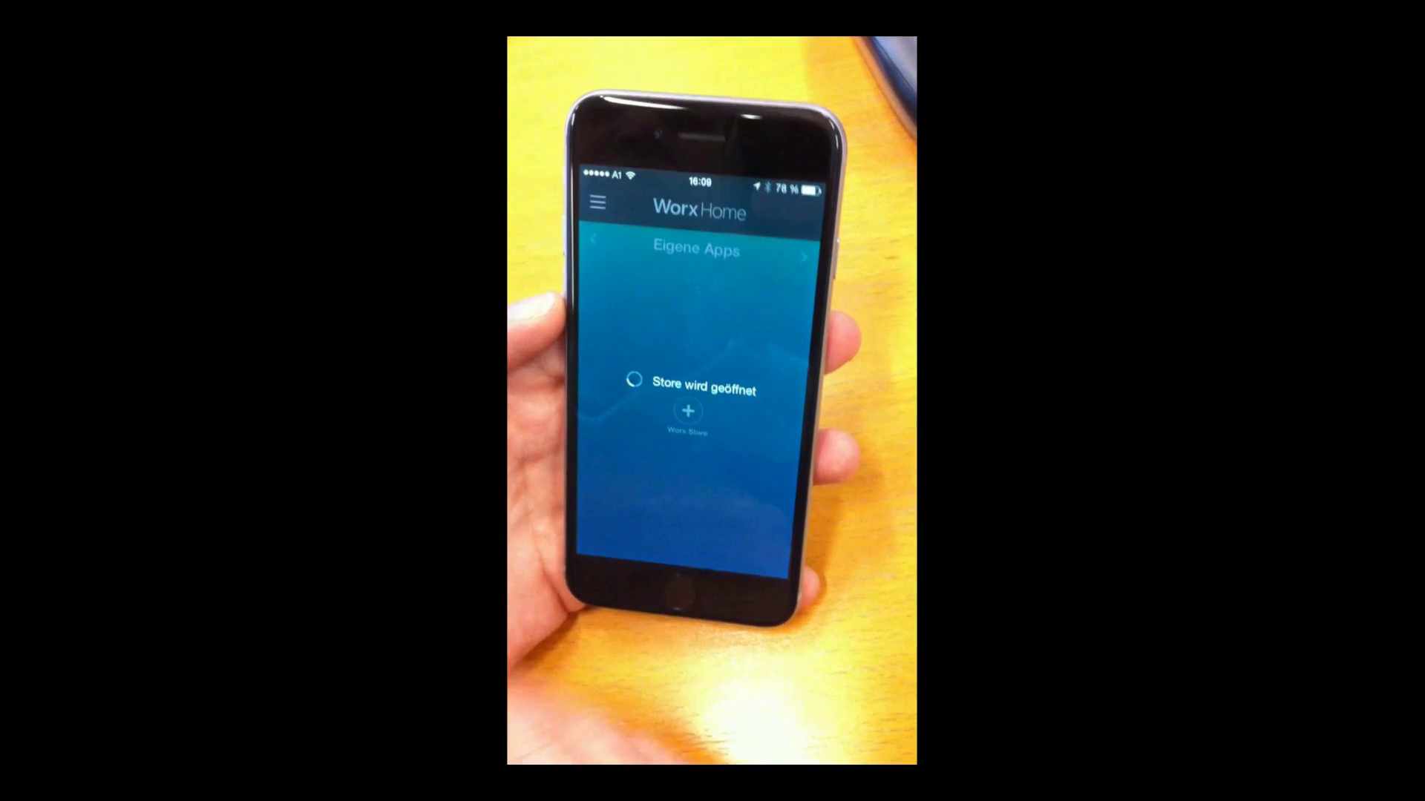